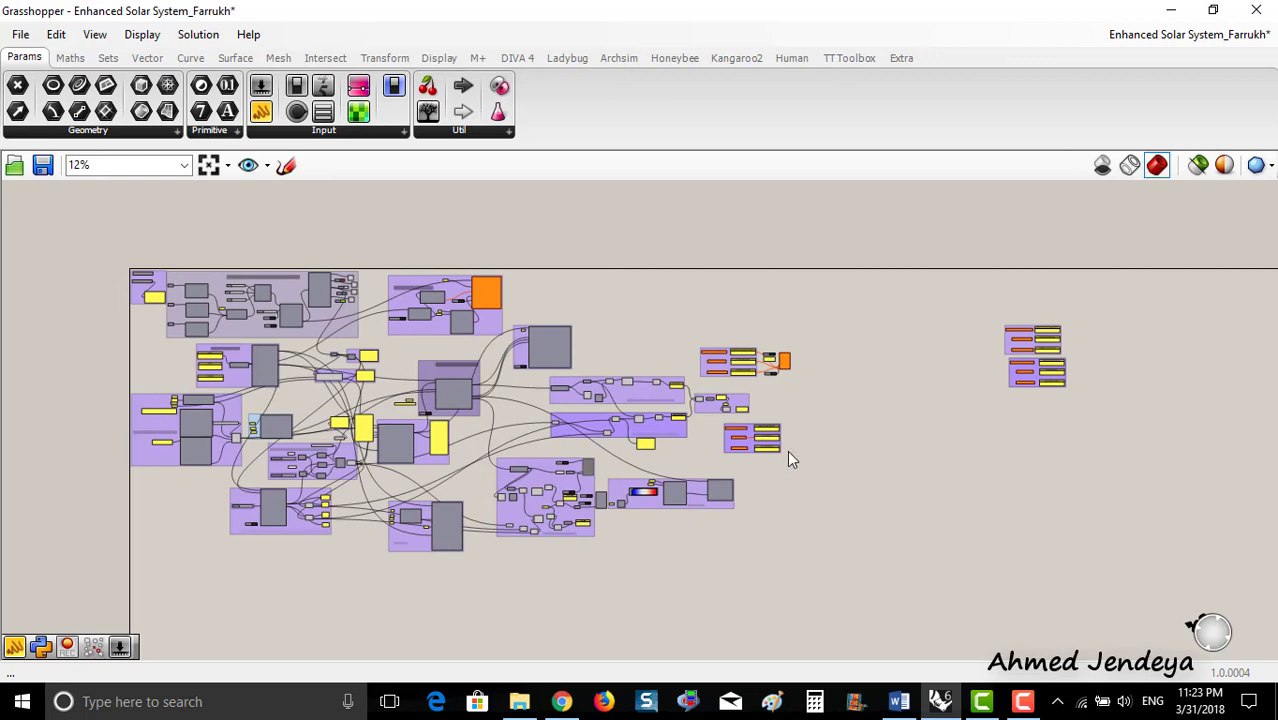
- Survey the component groups across the whole solar system definition, including the disconnected recorder groups
right_click_drag(800, 433, 836, 410)
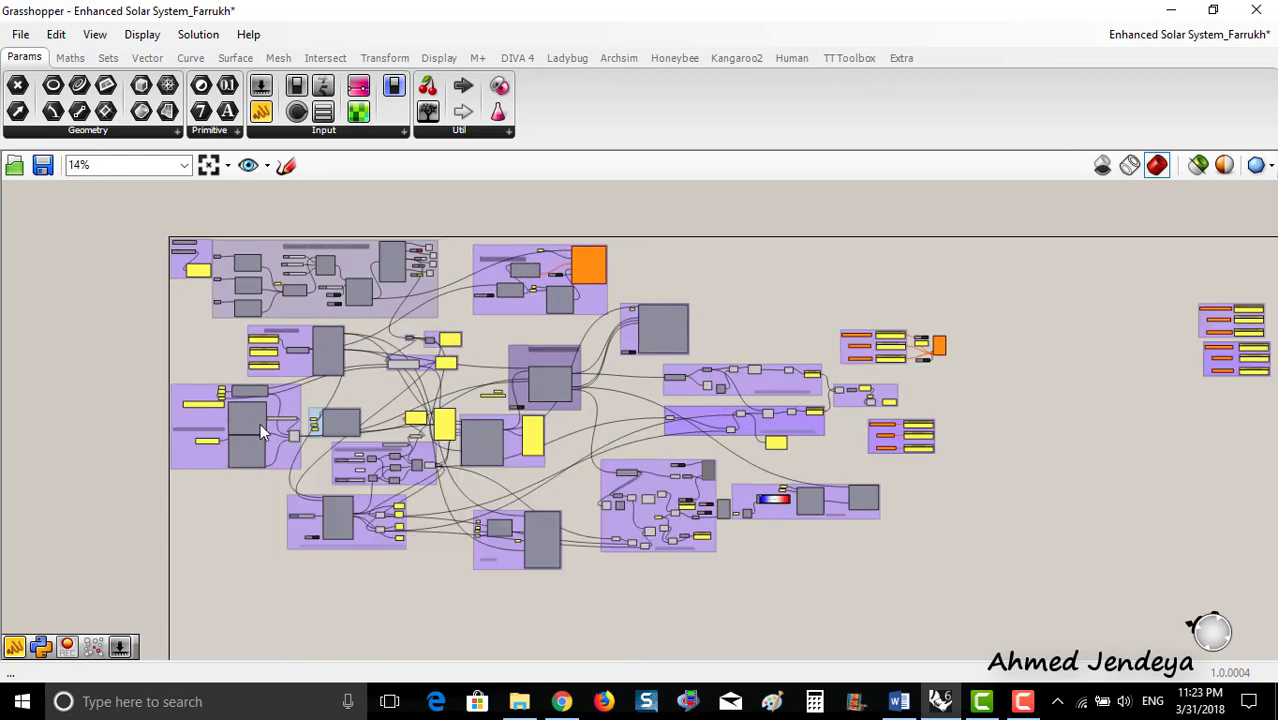
scroll(240, 397, "up", 1)
right_click_drag(240, 397, 193, 434)
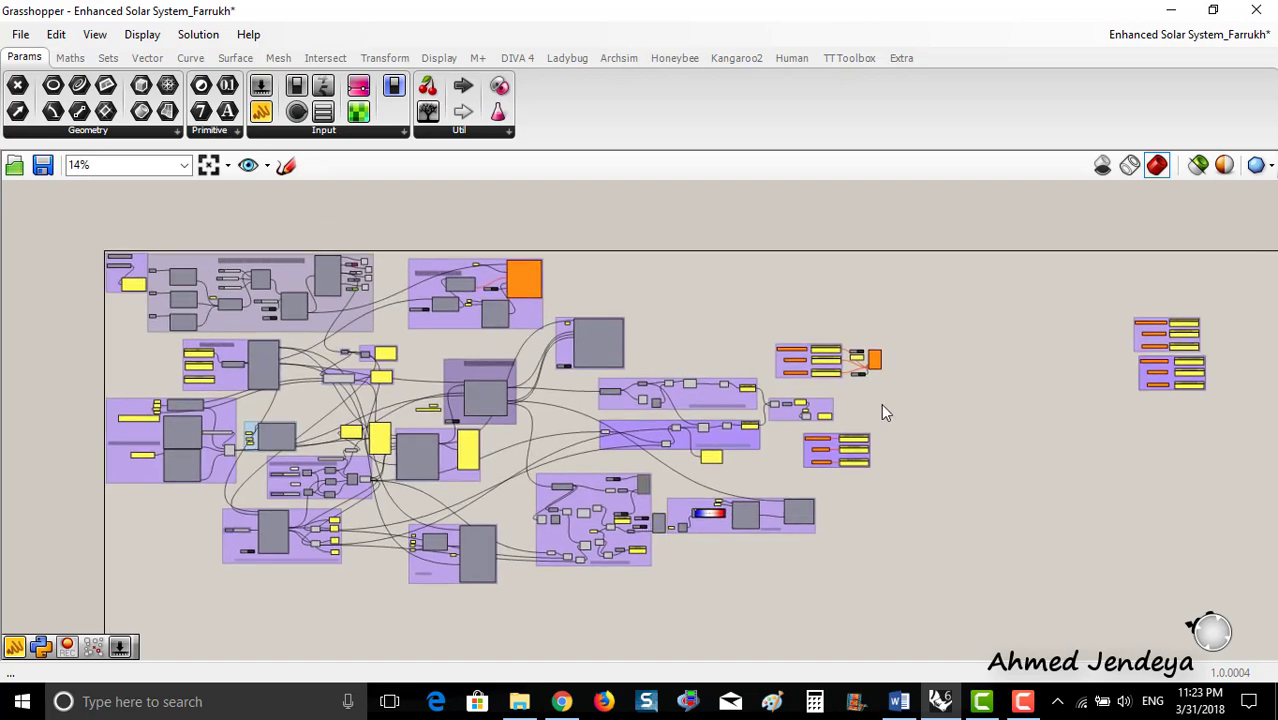
scroll(881, 403, "up", 1)
right_click_drag(896, 376, 857, 405)
scroll(839, 394, "up", 1)
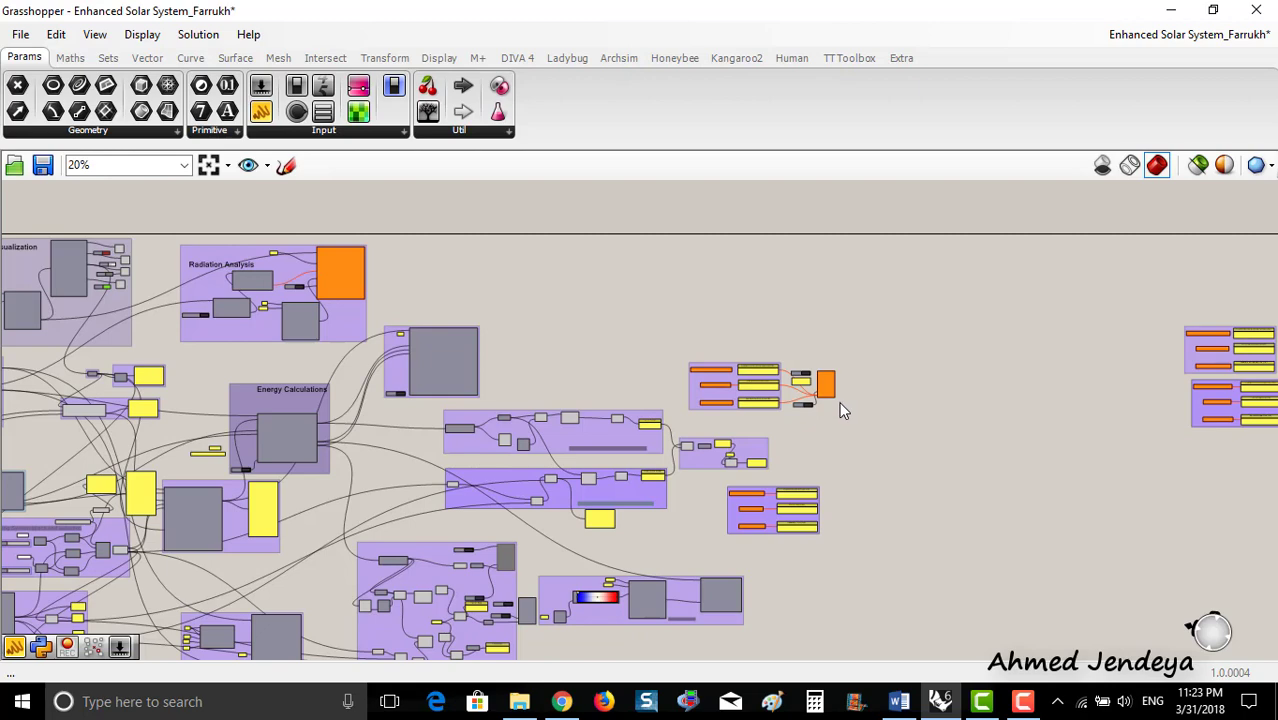
scroll(829, 406, "up", 1)
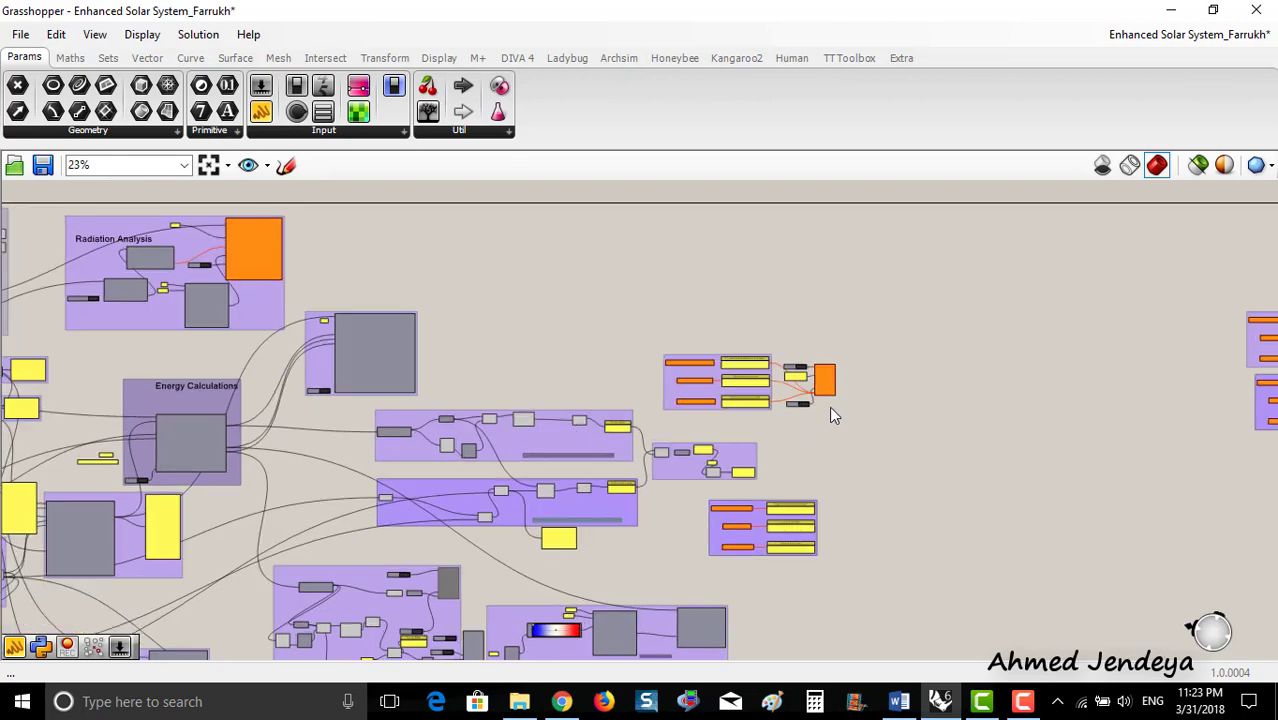
scroll(826, 406, "down", 2)
right_click_drag(823, 400, 897, 316)
scroll(899, 316, "down", 2)
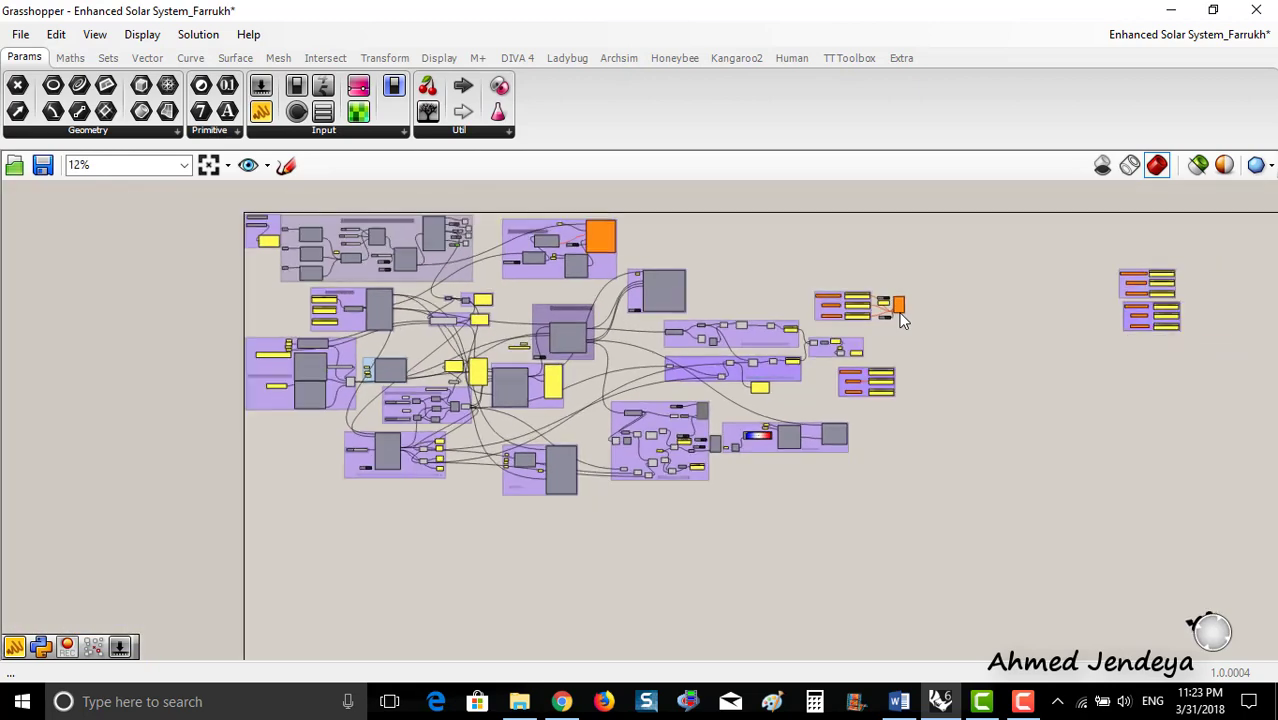
right_click_drag(530, 331, 885, 414)
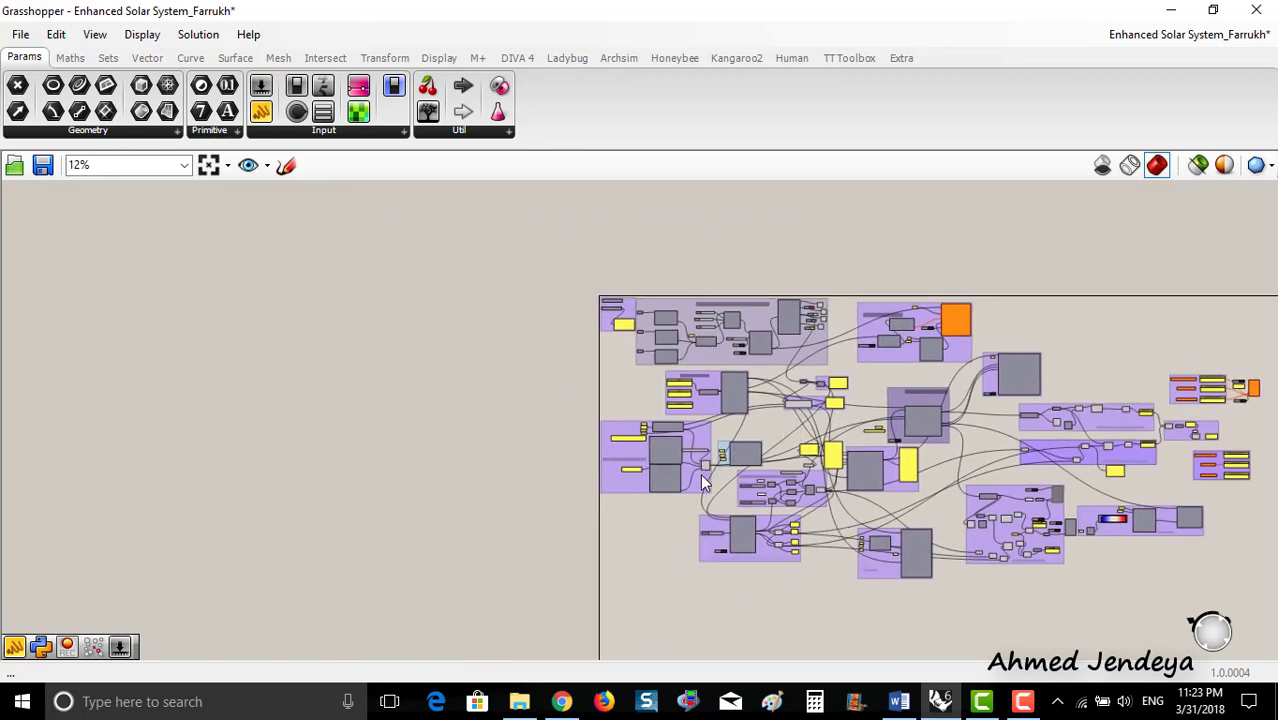
right_click_drag(786, 474, 657, 440)
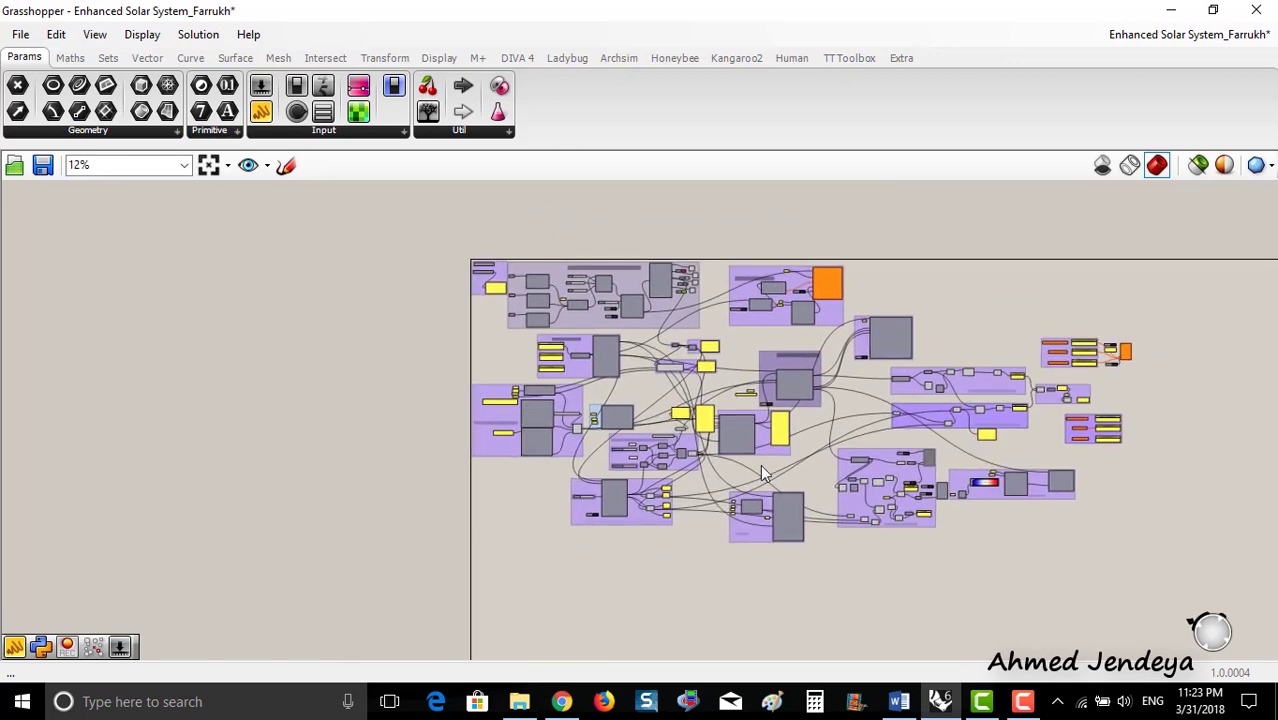
- Examine the PV module Types Selection group, including its module library components and PV type selector
scroll(500, 416, "up", 1)
mouse_move(504, 434)
right_mouse_down()
mouse_move(714, 451)
mouse_move(831, 423)
mouse_move(729, 393)
mouse_move(605, 395)
mouse_move(520, 368)
mouse_move(469, 382)
mouse_move(512, 422)
mouse_move(499, 422)
right_mouse_up()
scroll(716, 452, "up", 3)
scroll(831, 423, "up", 8)
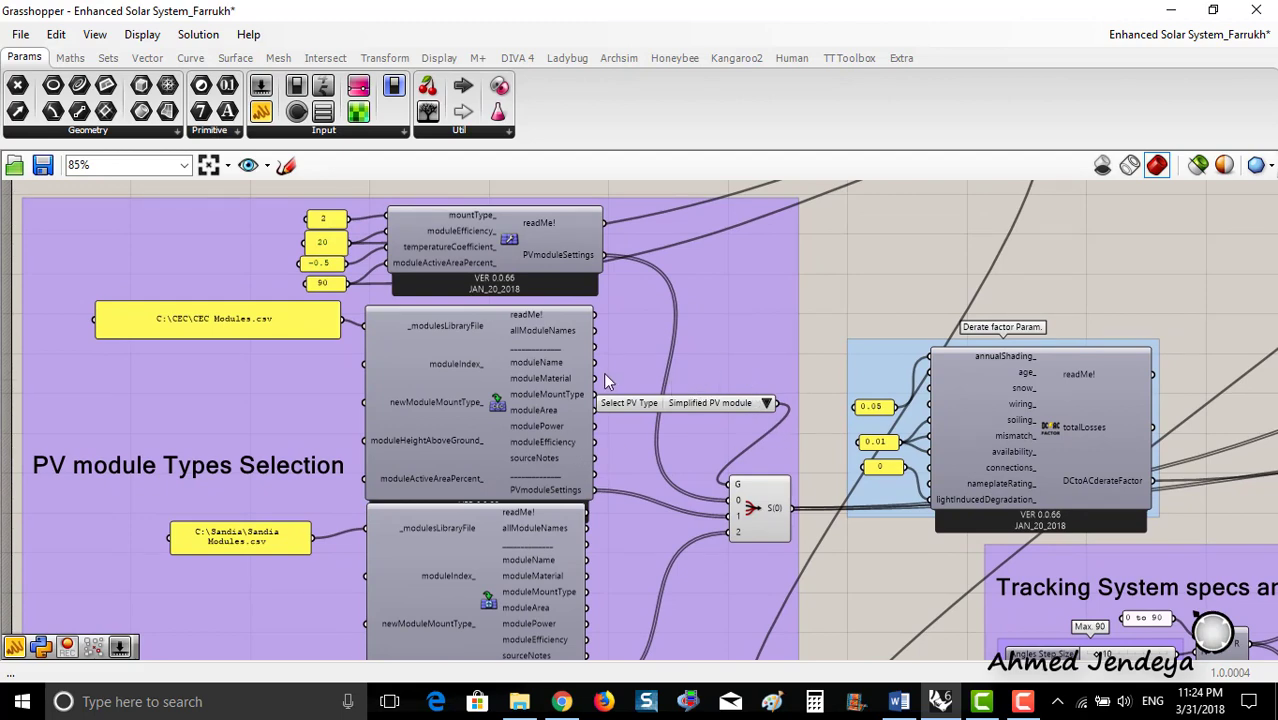
right_click_drag(603, 372, 600, 342)
scroll(600, 342, "down", 2)
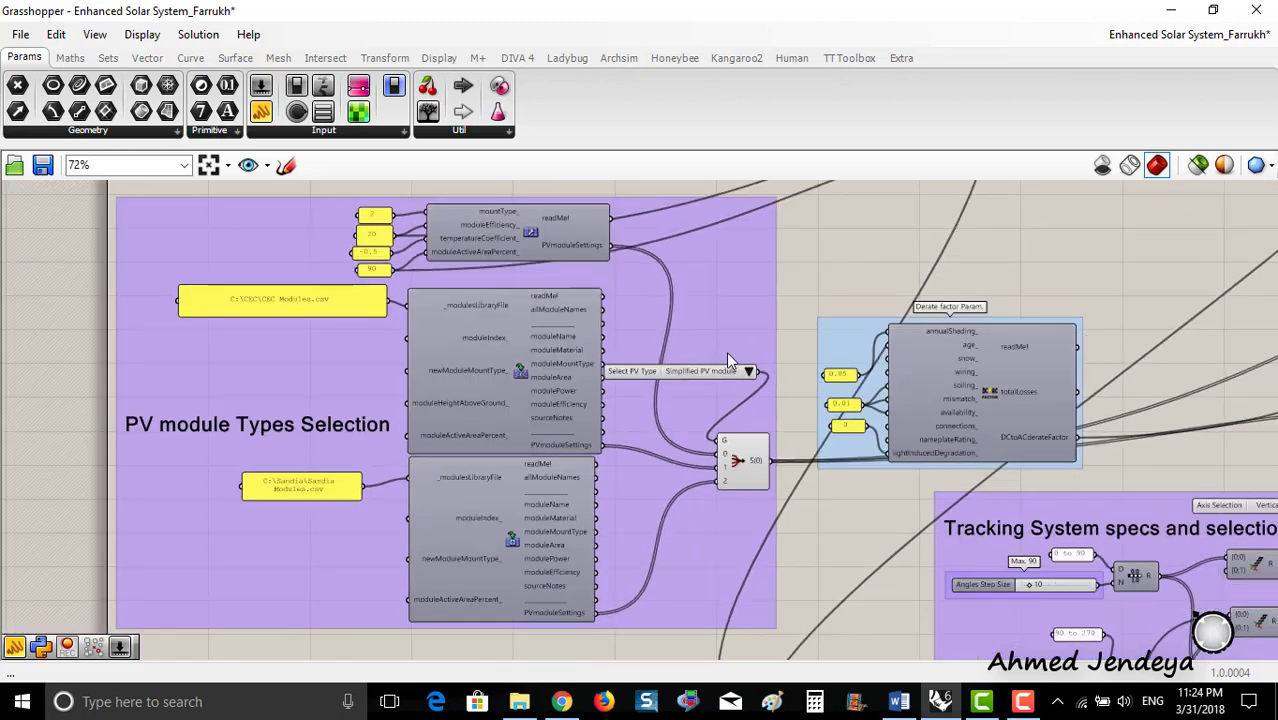
scroll(575, 350, "down", 20)
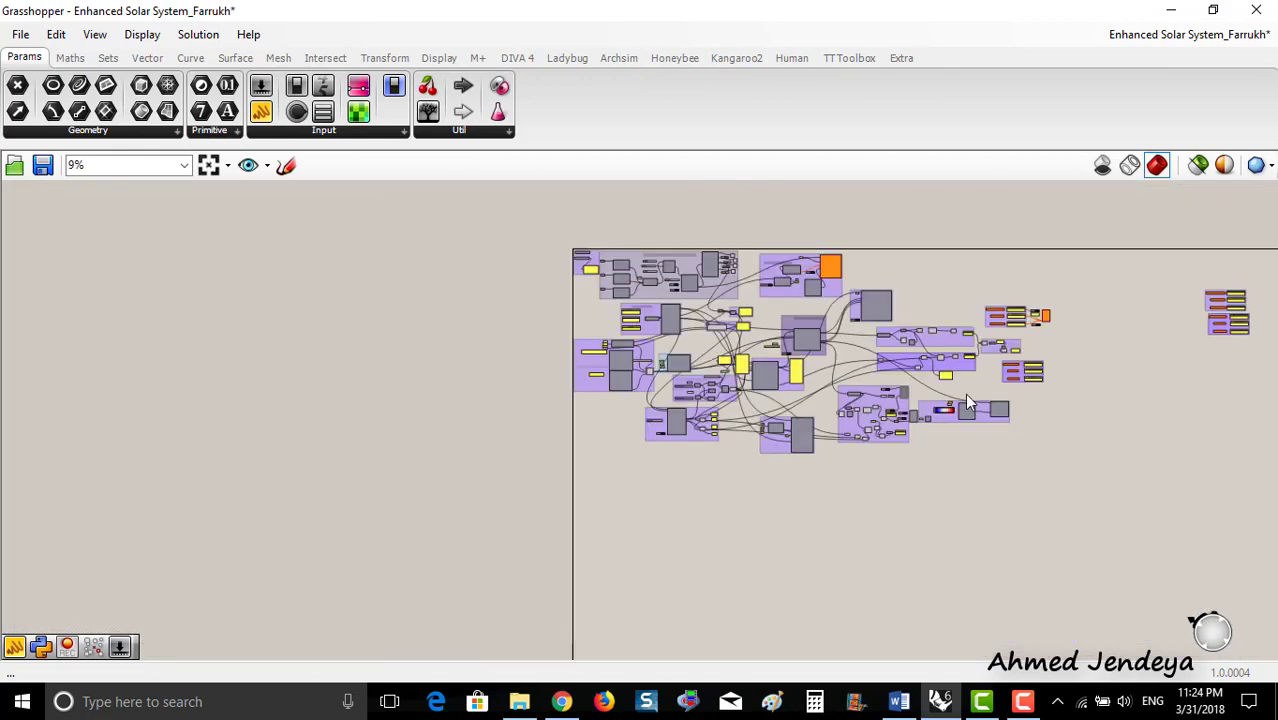
- Add a Data Recorder component to the empty canvas just above the Vertical Axis group
scroll(703, 381, "up", 10)
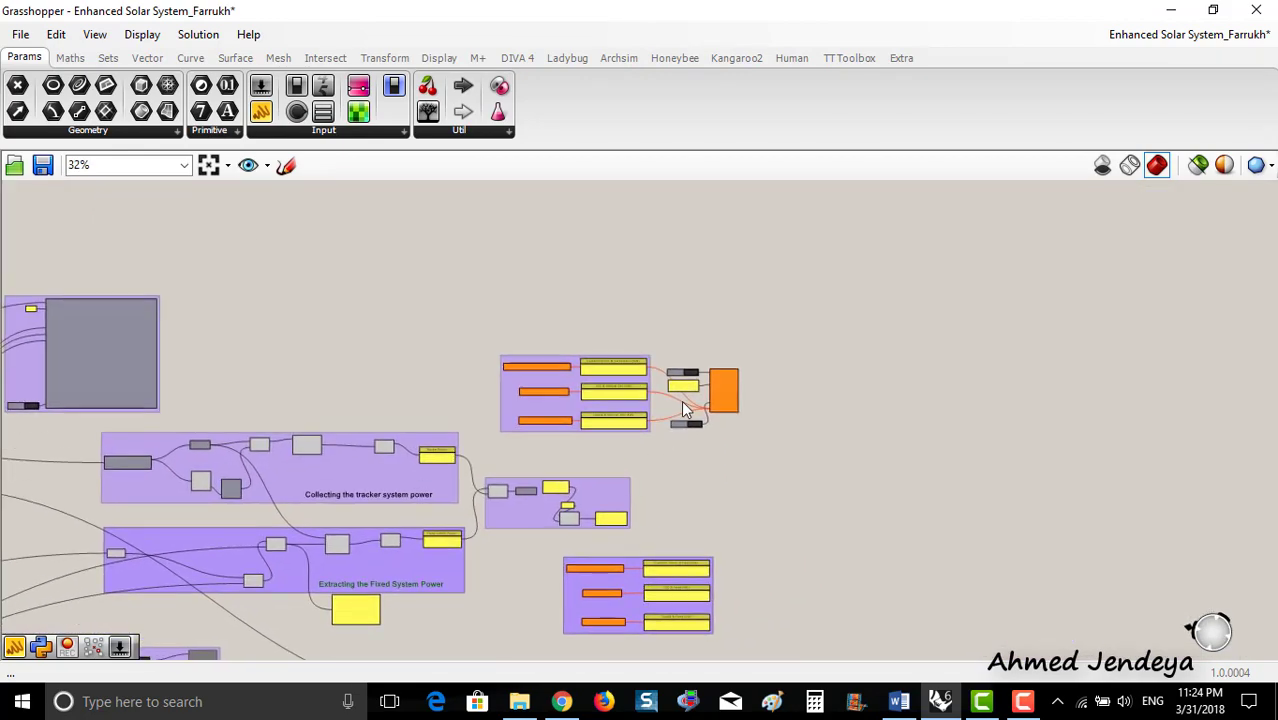
scroll(550, 448, "up", 2)
right_click_drag(550, 479, 658, 557)
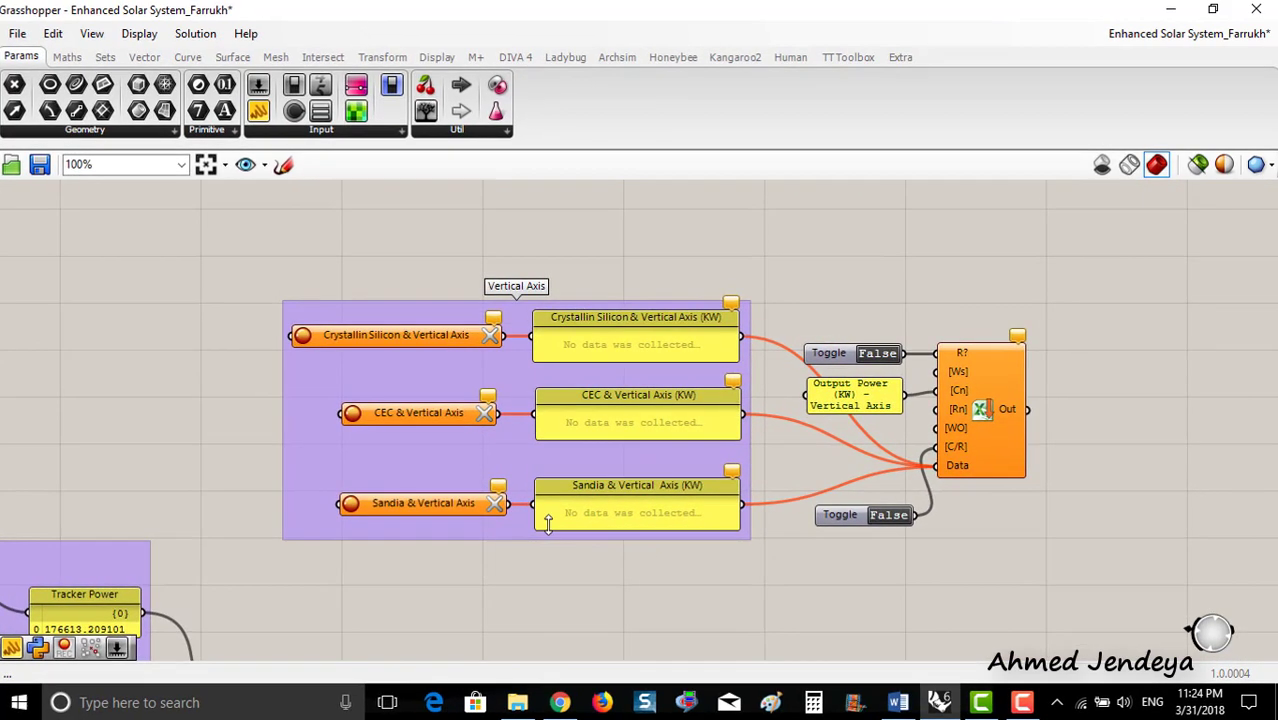
right_click_drag(570, 535, 579, 545)
scroll(442, 372, "up", 1)
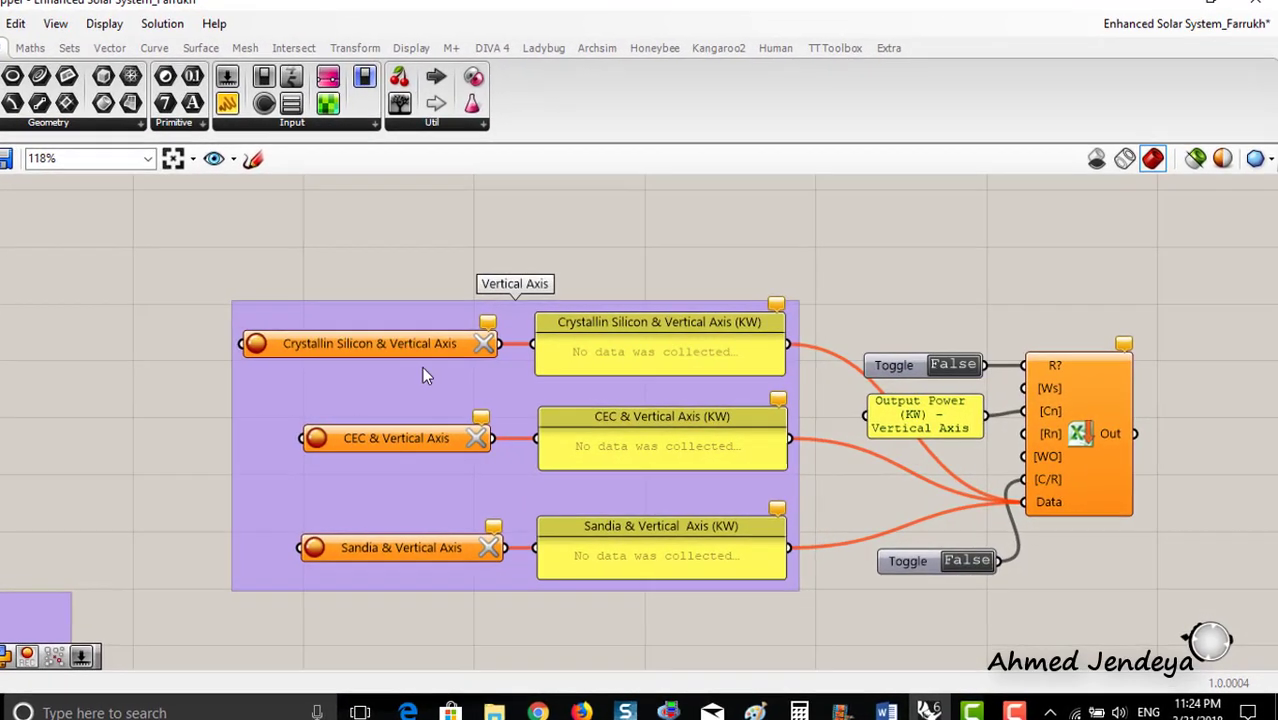
right_click_drag(444, 369, 501, 383)
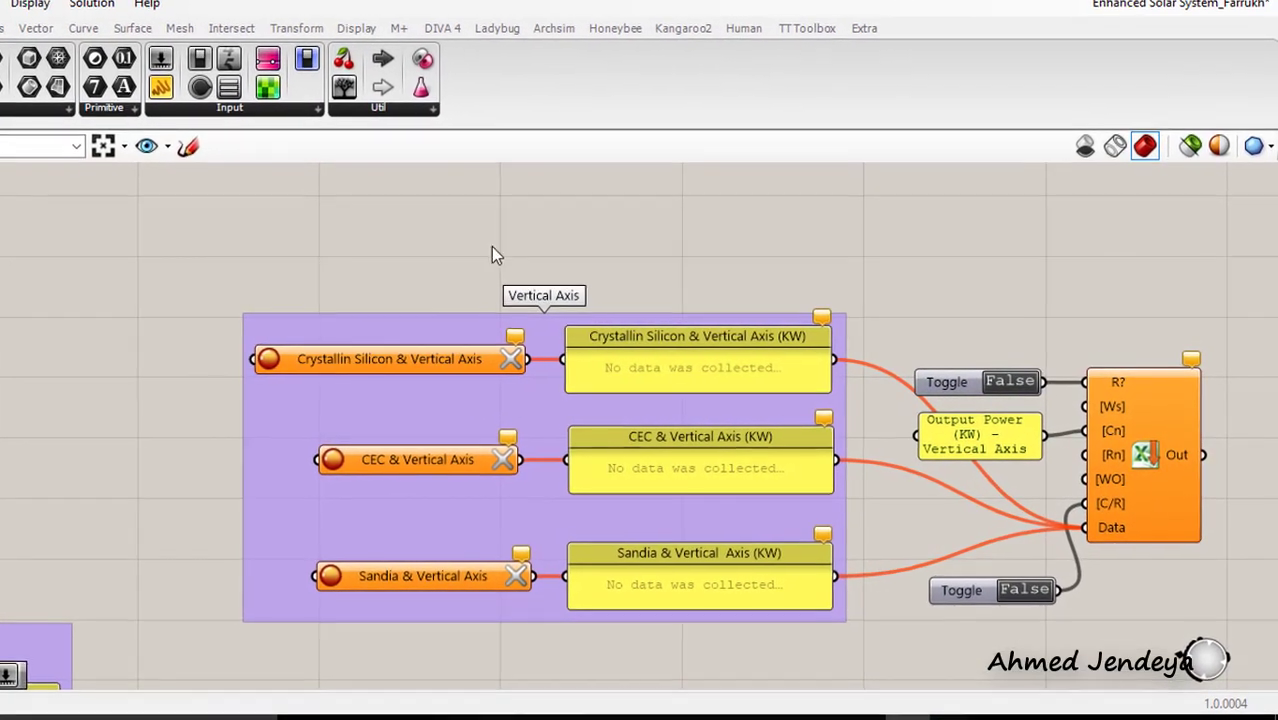
double_click(497, 232)
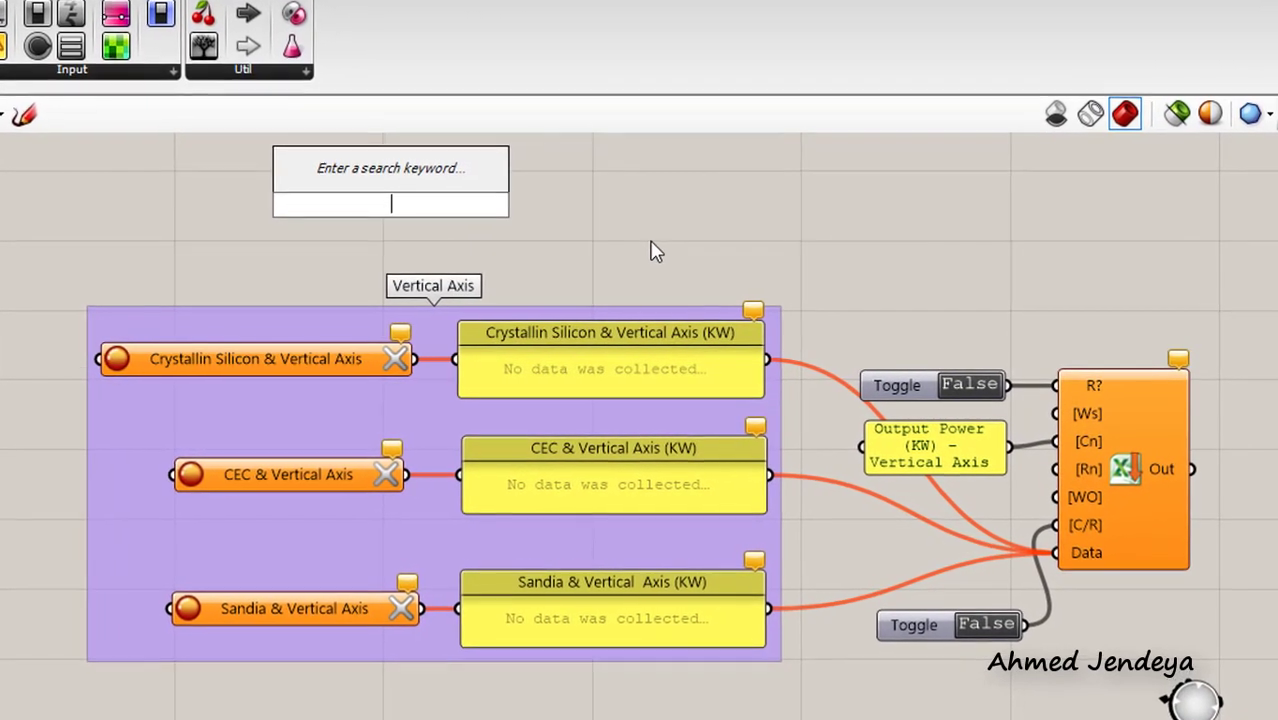
type("data")
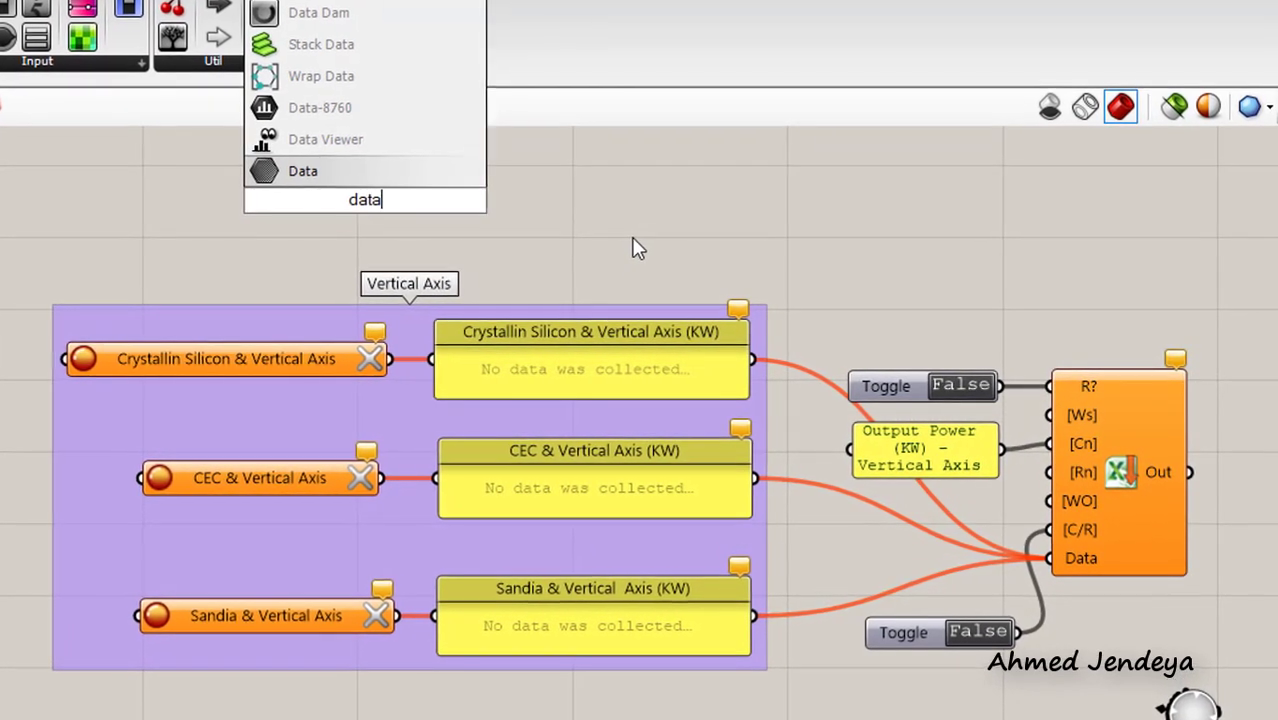
type(" reco")
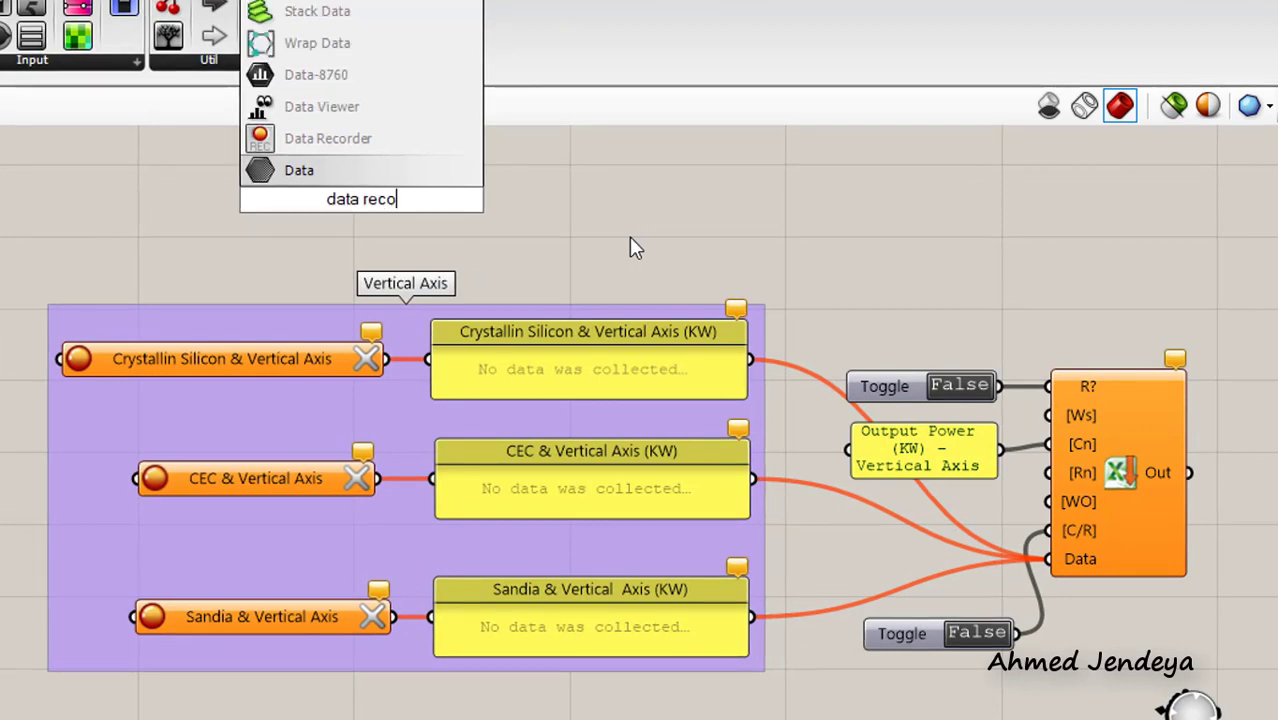
key("Up")
key("Return")
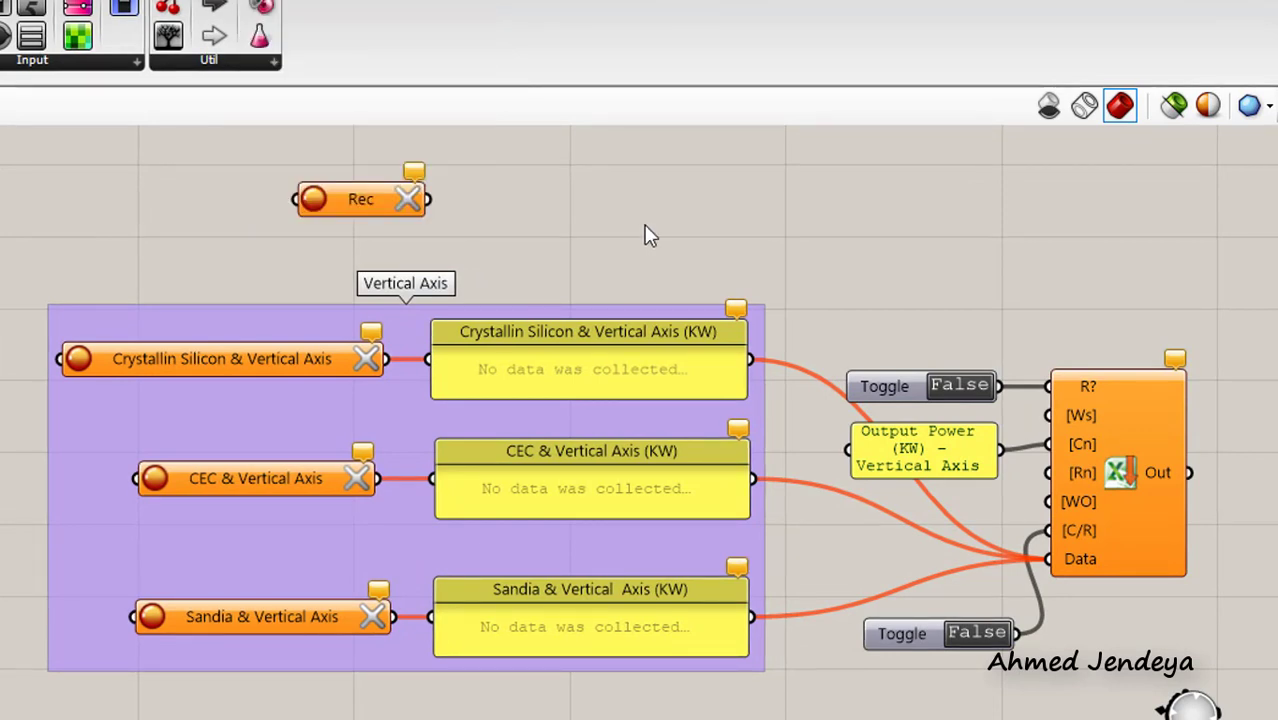
left_click_drag(358, 238, 228, 240)
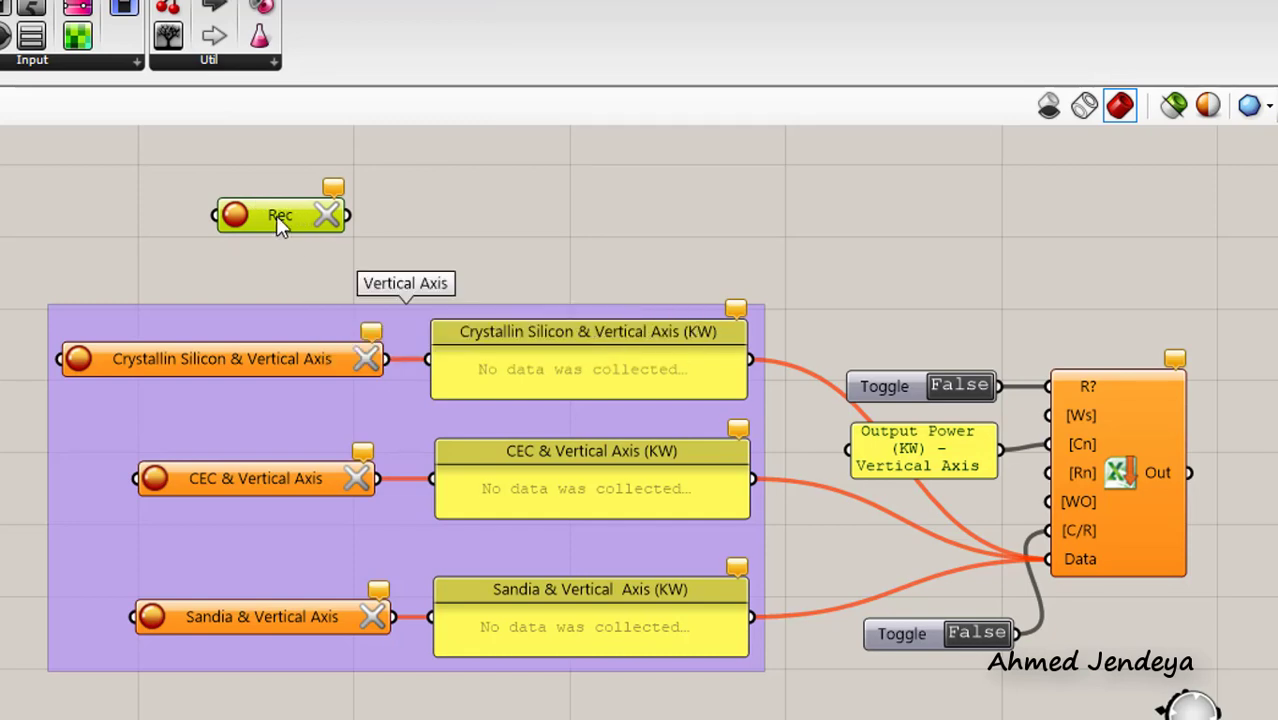
- Rename the new data recorder as Data and delete it from the canvas
right_click_drag(282, 220, 326, 222)
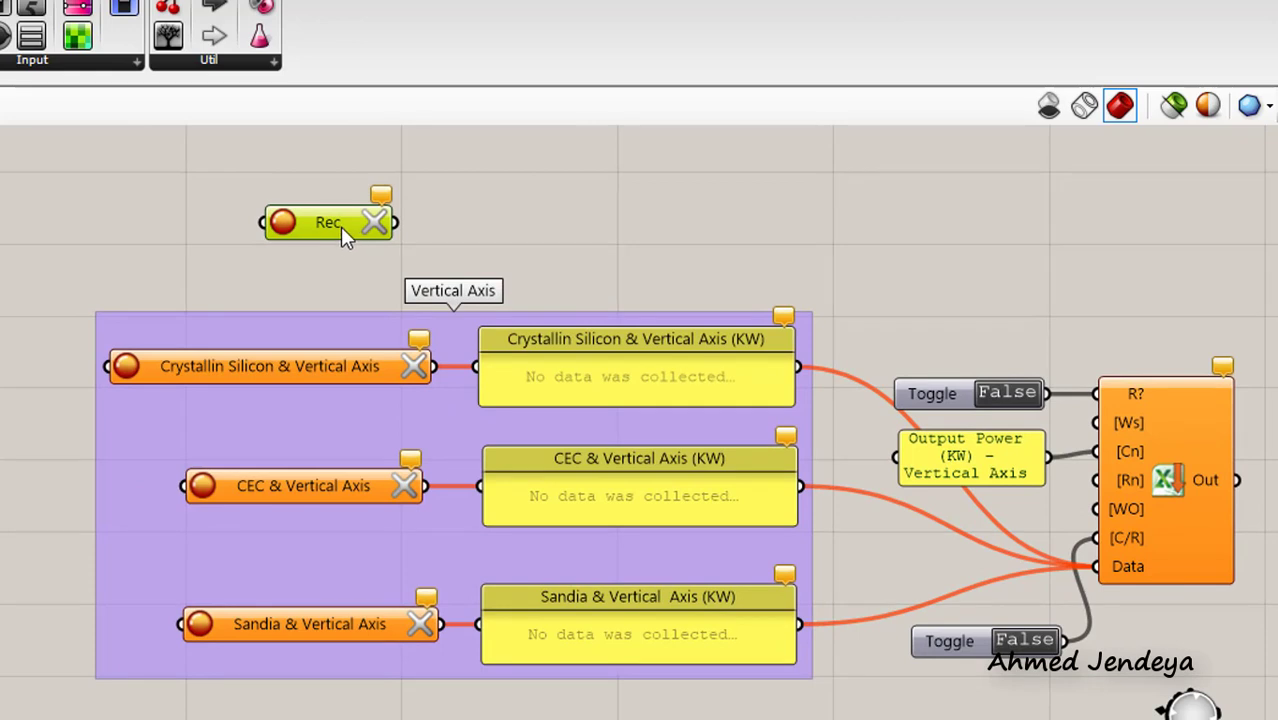
right_click(330, 228)
left_click_drag(428, 234, 335, 236)
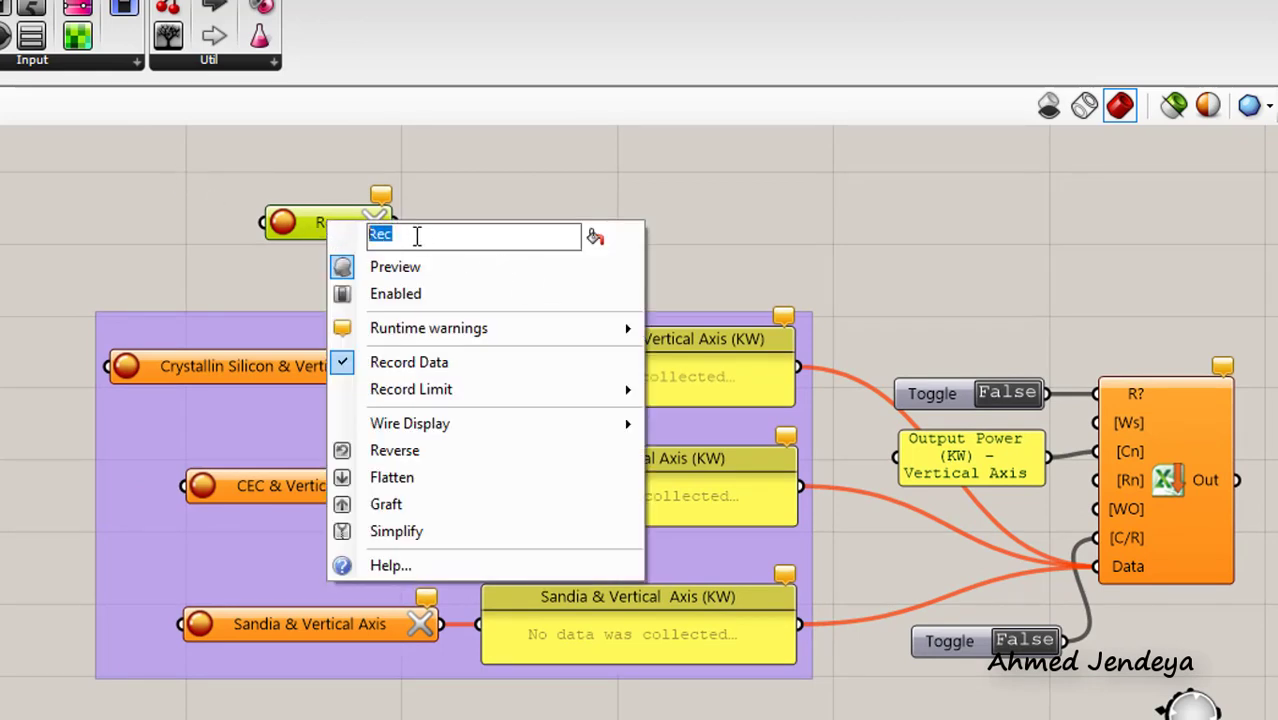
type("Data")
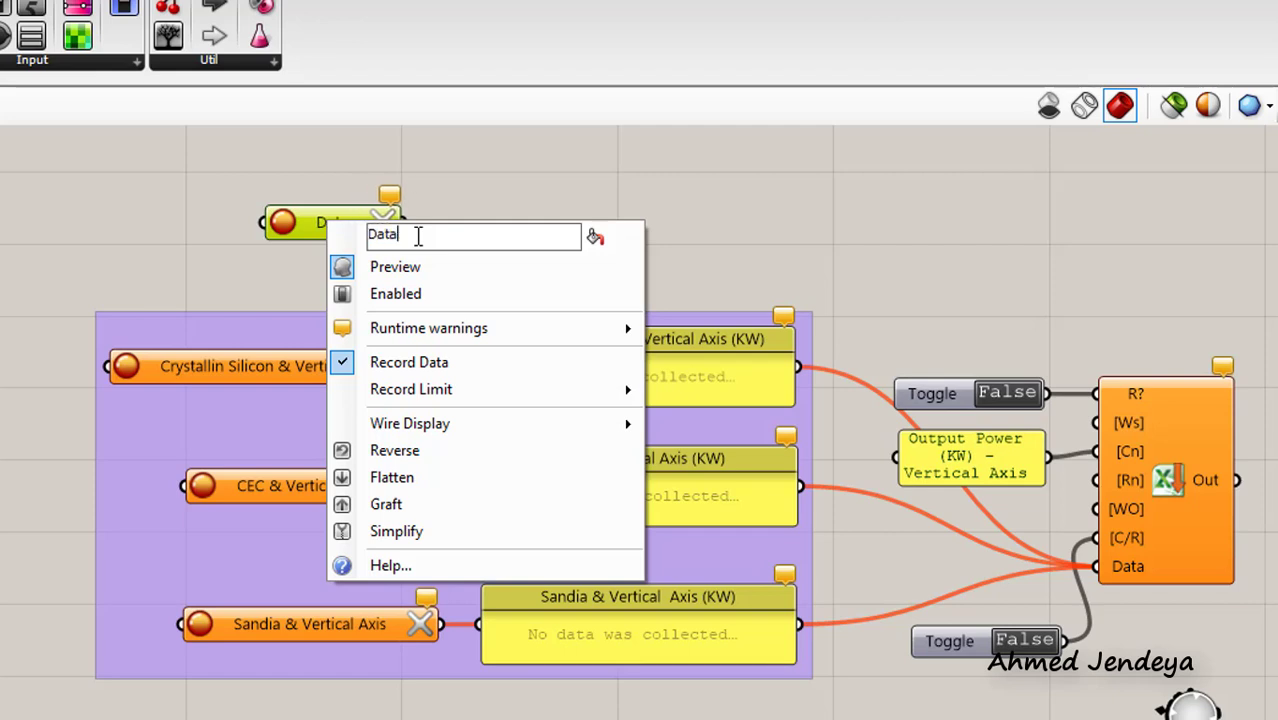
key("Return")
left_click(380, 272)
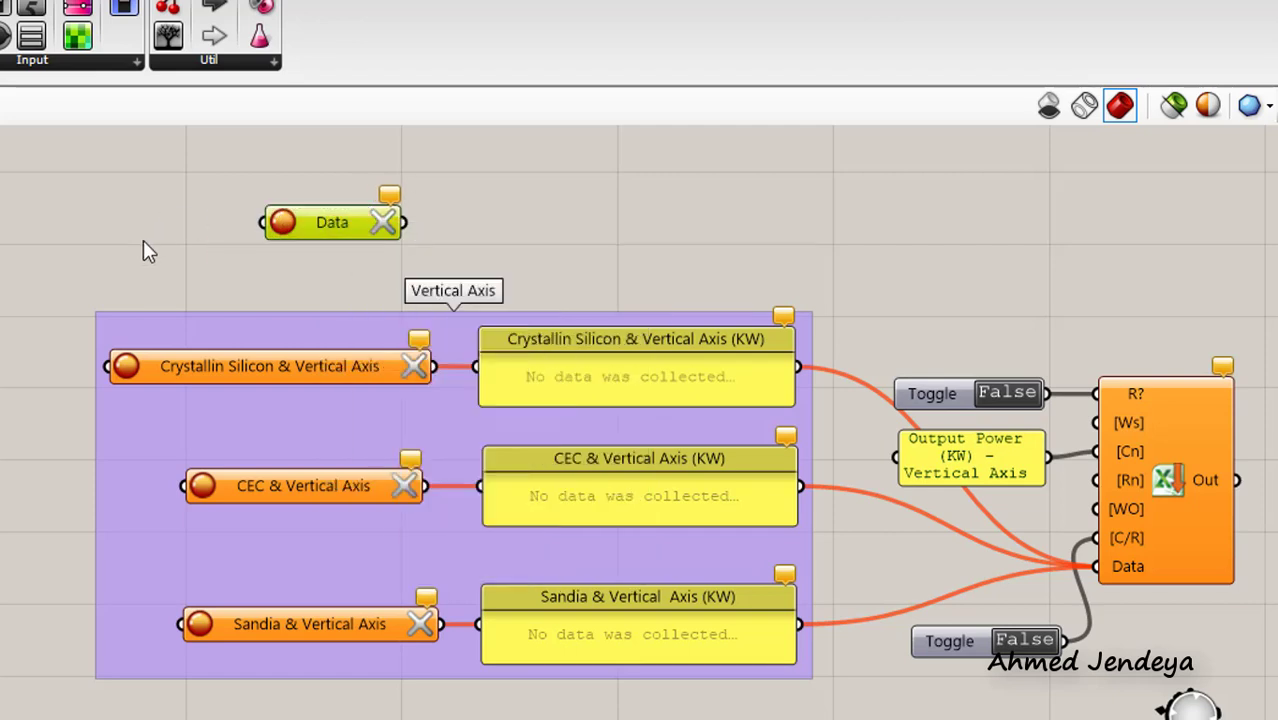
scroll(265, 540, "down", 2)
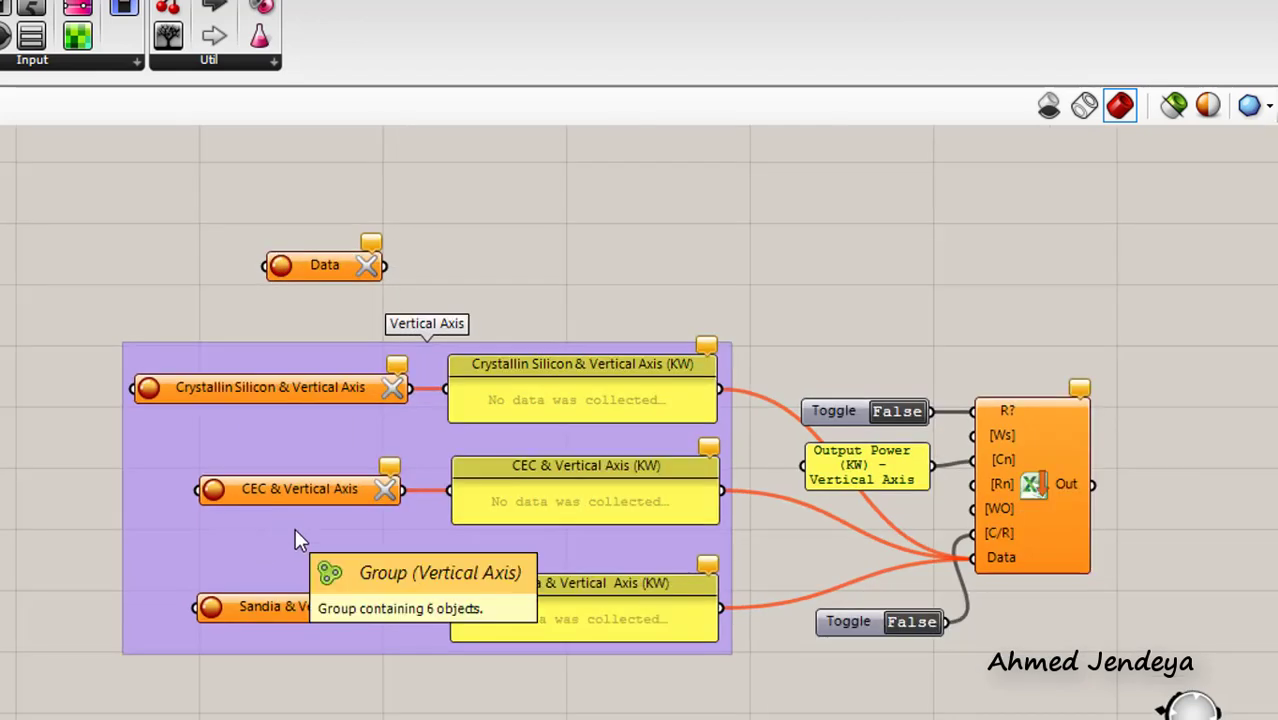
key("Delete")
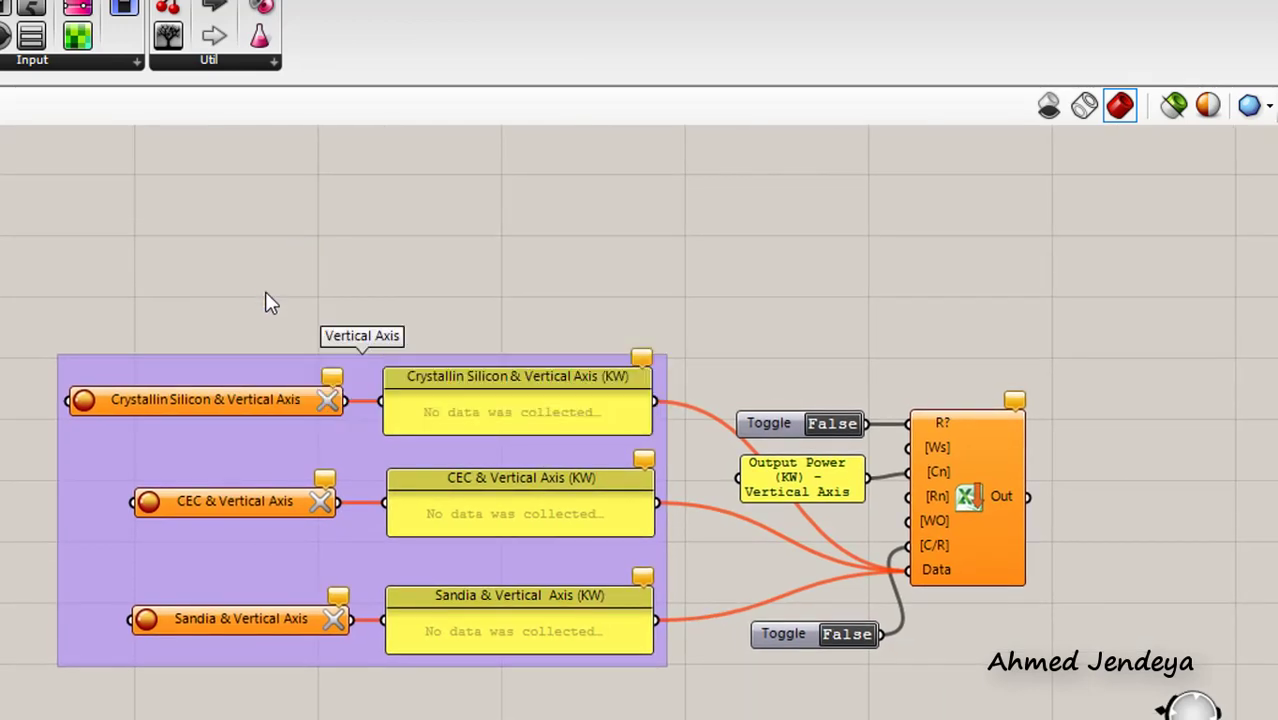
- Examine how the Vertical Axis panels and toggles feed the Excel writer, and preview the TT Toolbox component set
right_click_drag(550, 461, 434, 372)
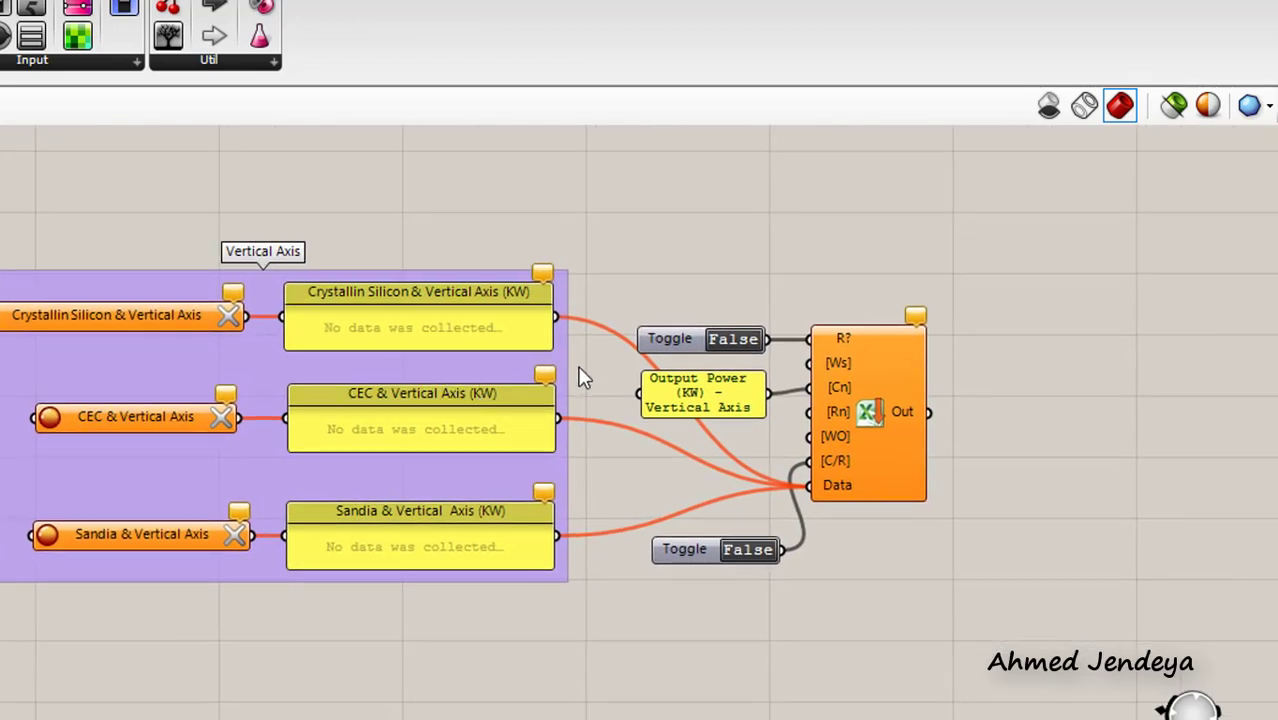
right_click_drag(798, 390, 688, 390)
scroll(684, 302, "up", 1)
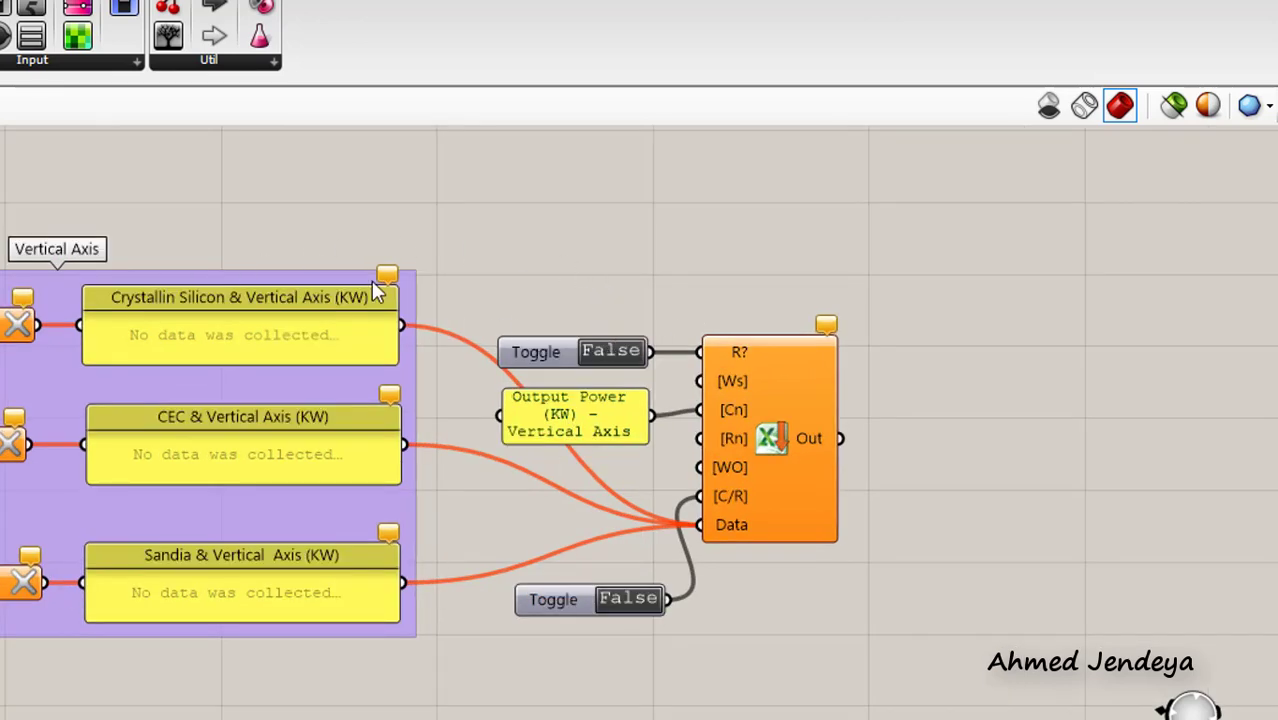
scroll(308, 340, "up", 1)
right_click_drag(367, 320, 376, 252)
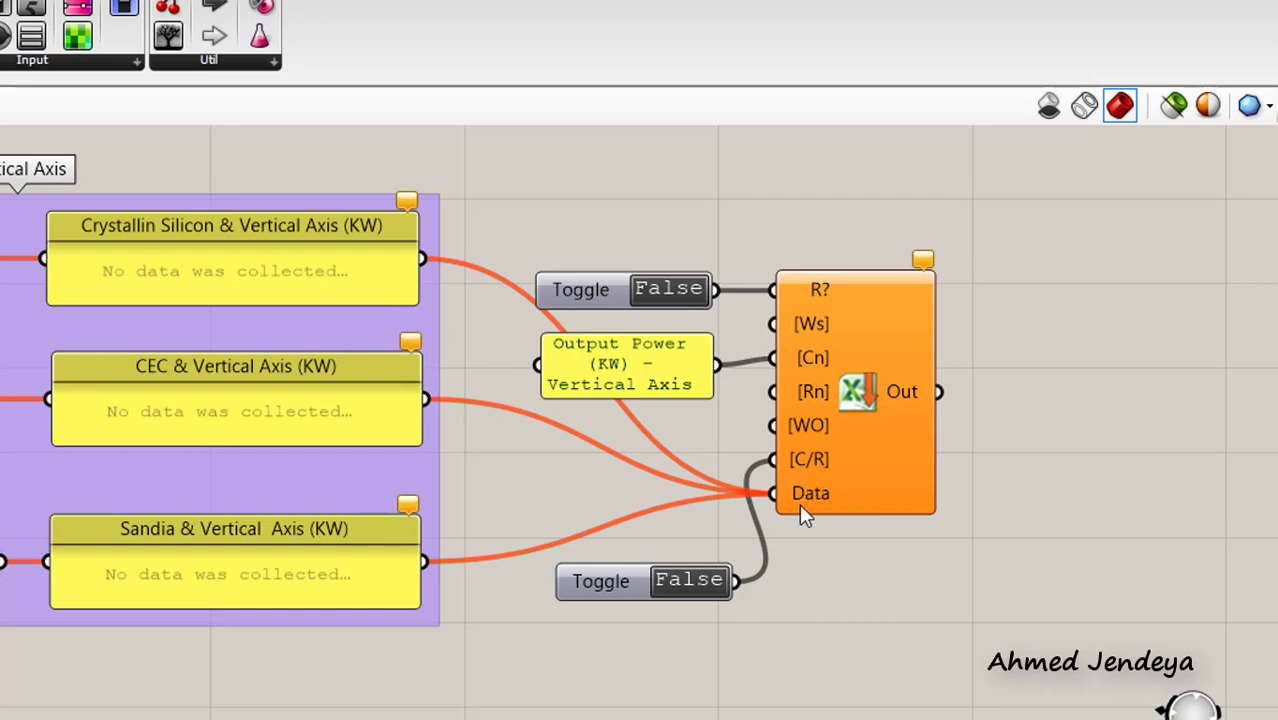
right_click_drag(799, 503, 565, 409)
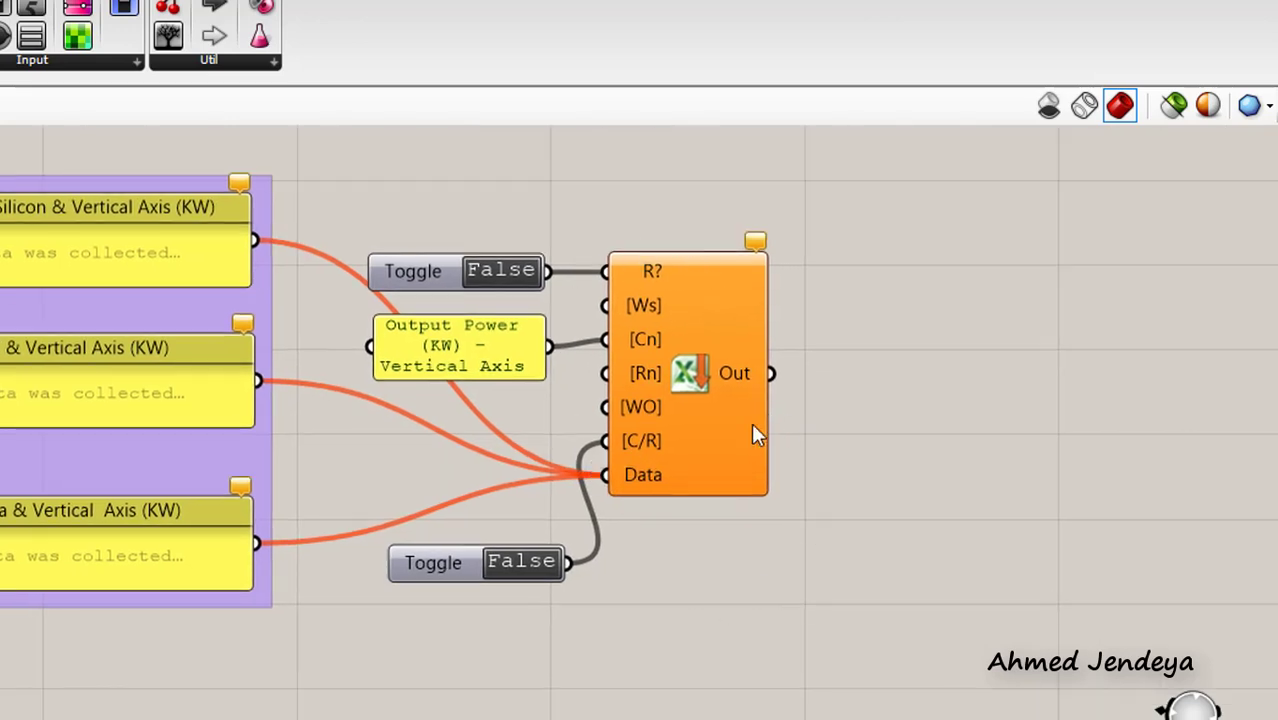
right_click_drag(729, 401, 739, 443)
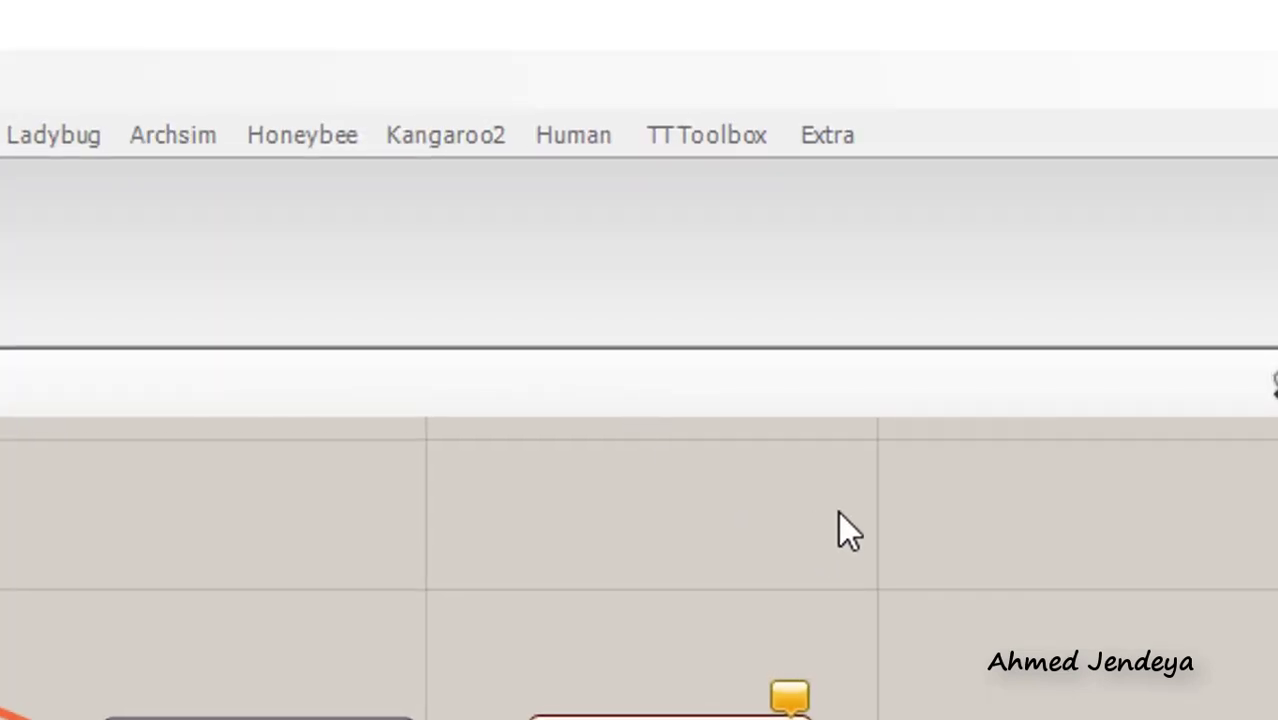
right_click_drag(792, 179, 866, 171)
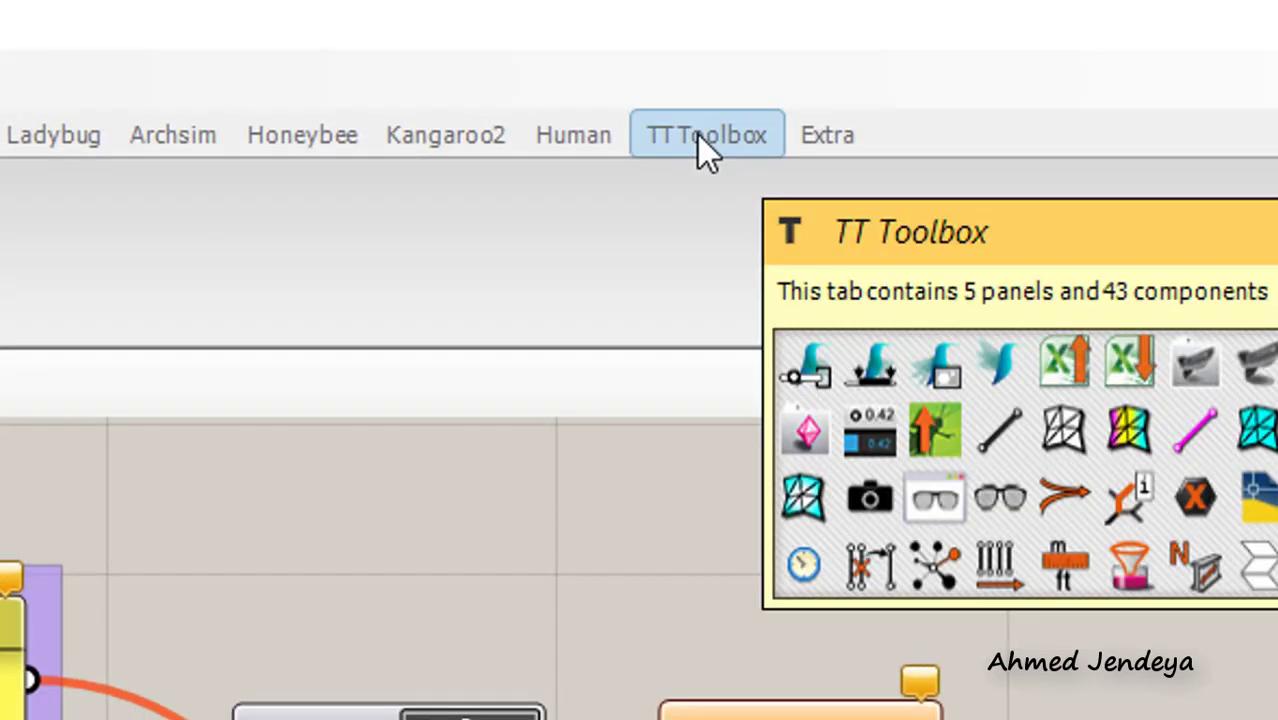
mouse_move(687, 135)
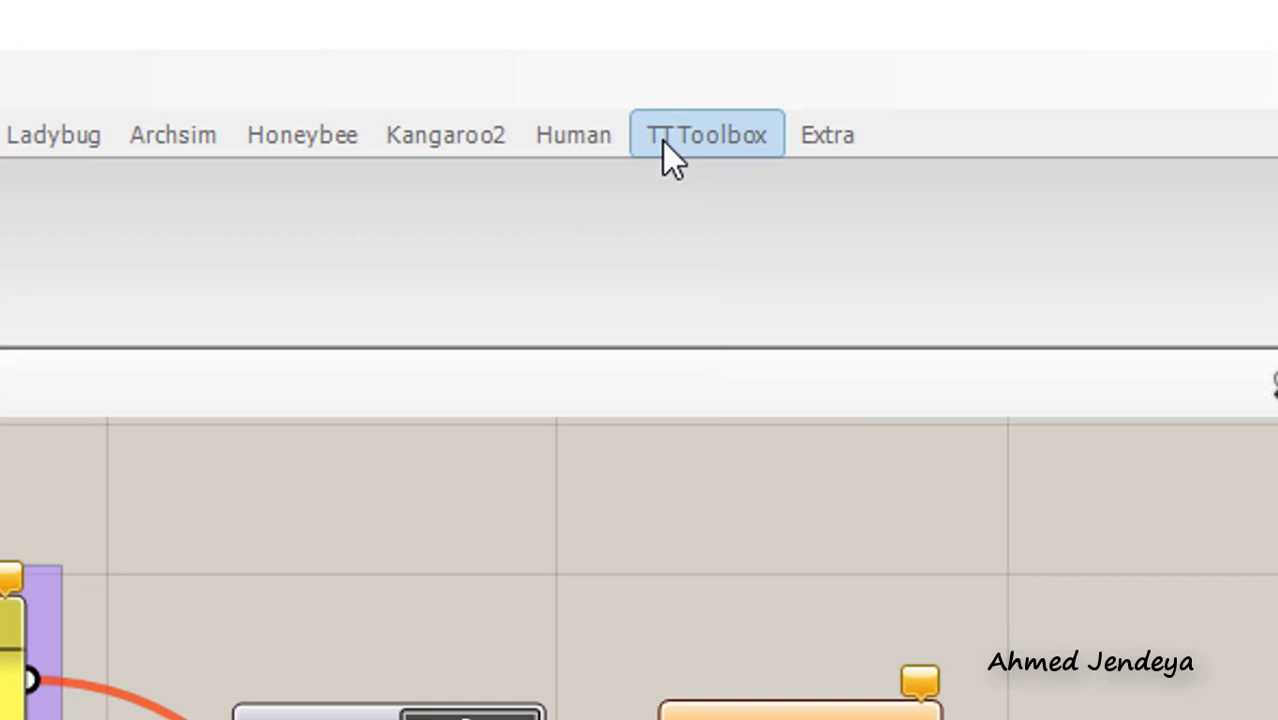
right_click_drag(816, 573, 531, 502)
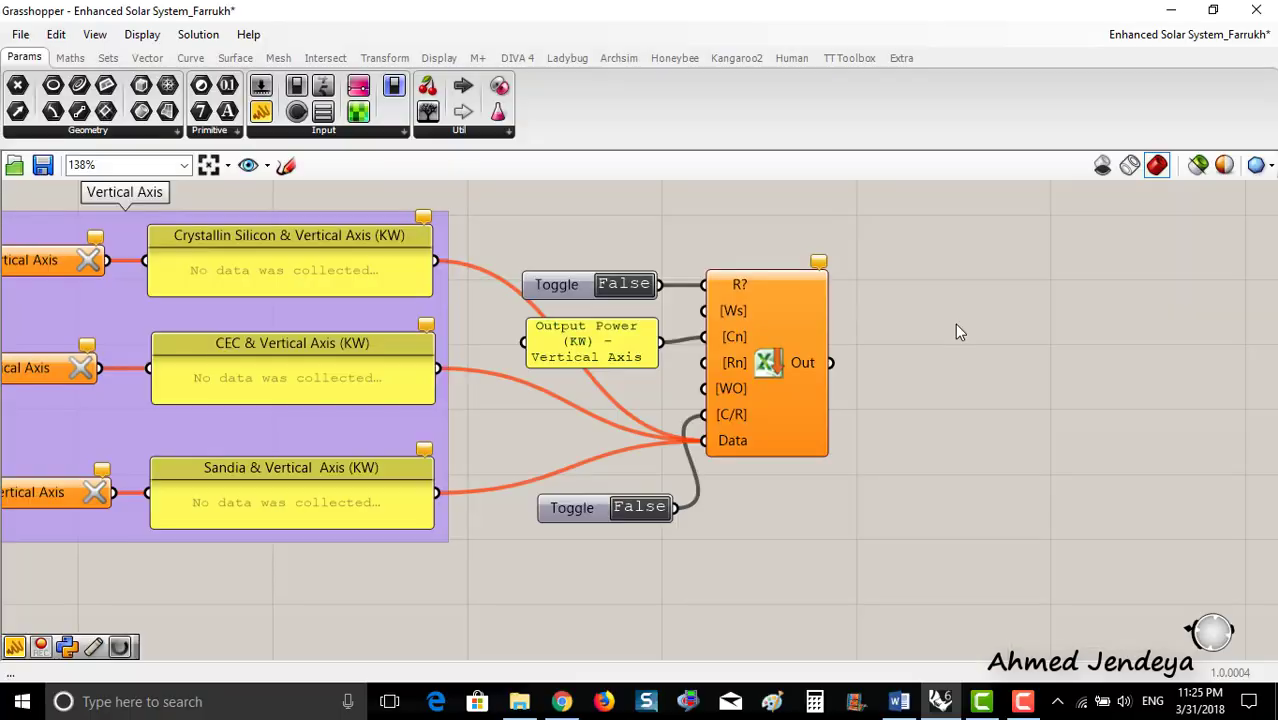
- Add a Write To Excel component beside the existing Excel writer and delete the new copy
double_click(955, 325)
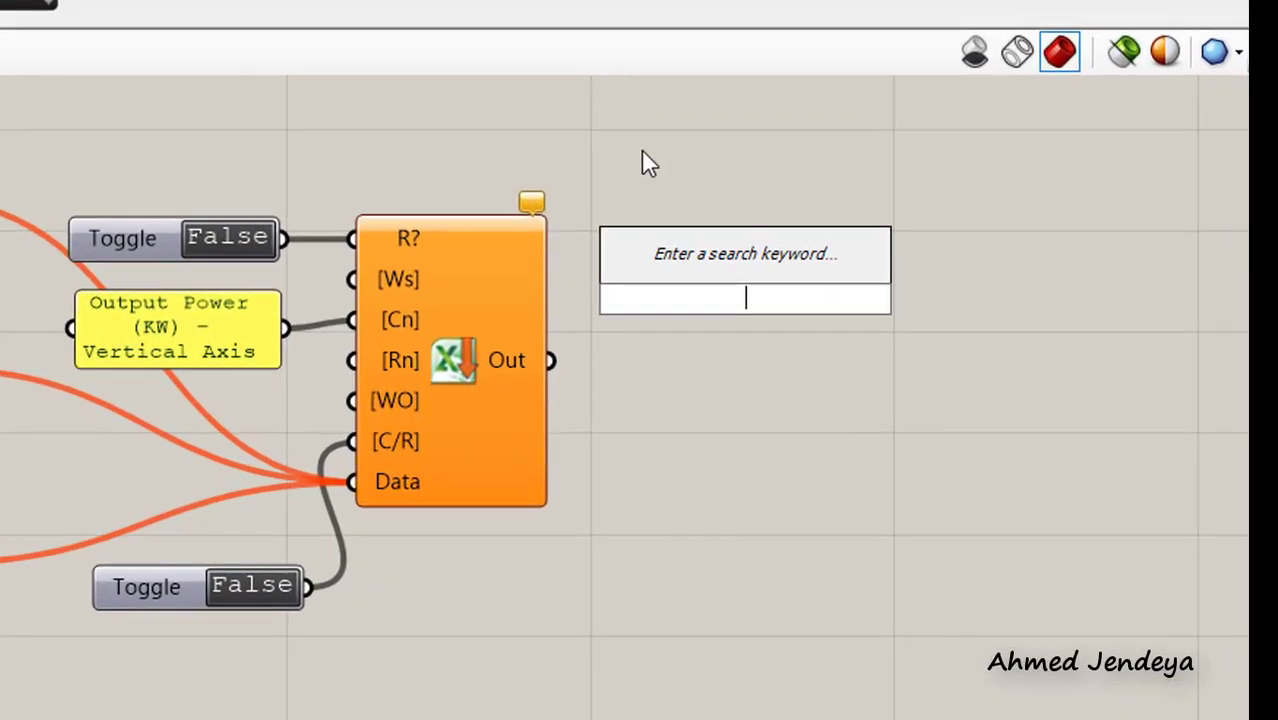
type("exce")
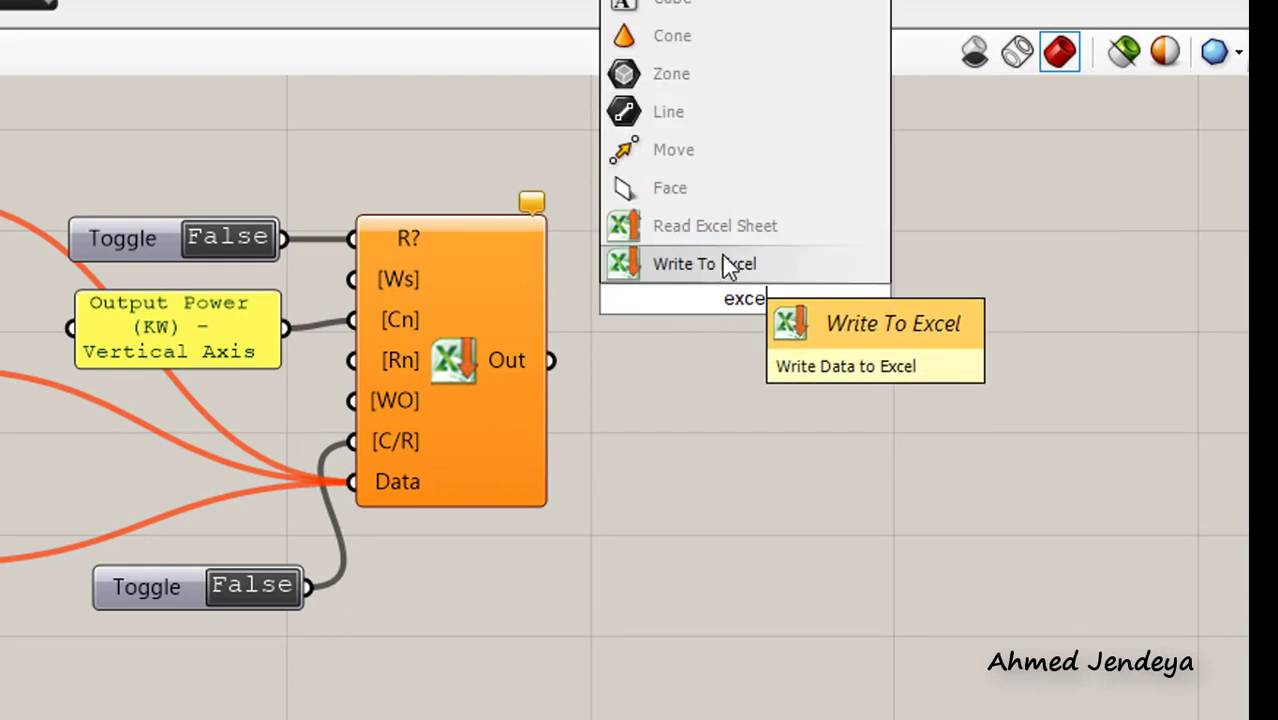
left_click(723, 258)
left_click_drag(682, 272, 645, 403)
left_click_drag(864, 299, 703, 656)
left_click_drag(666, 437, 753, 390)
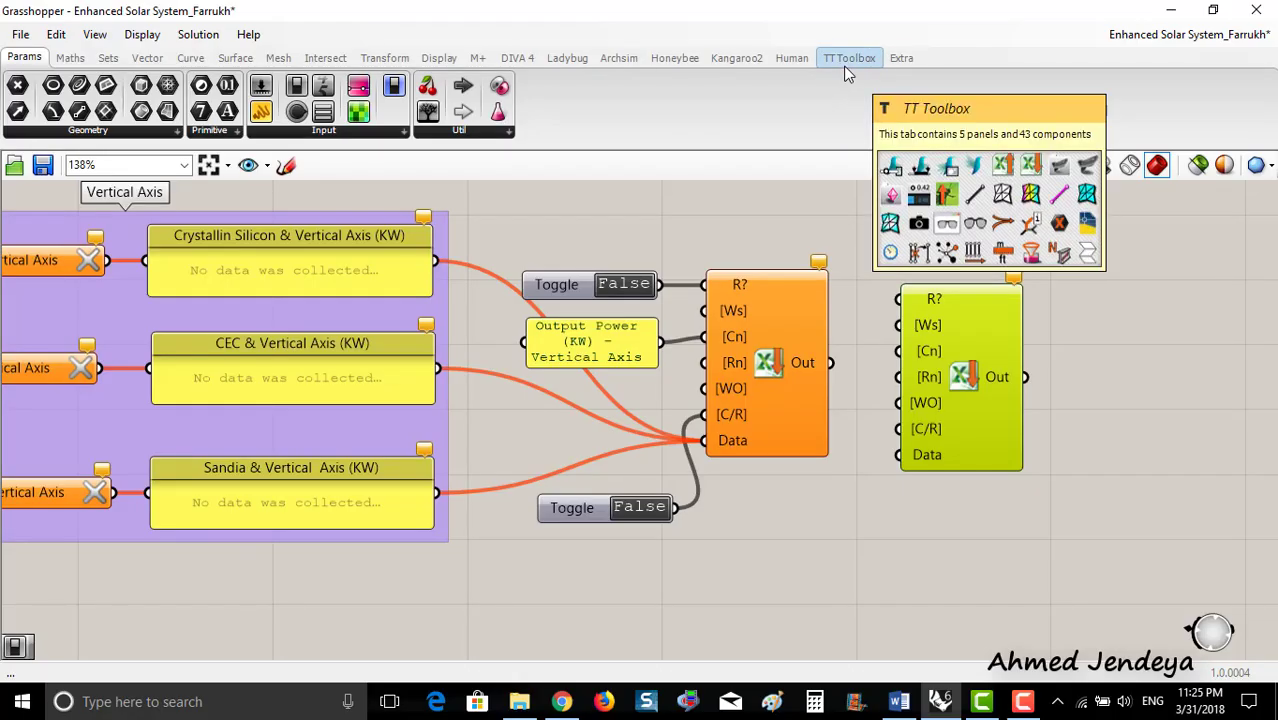
key("Delete")
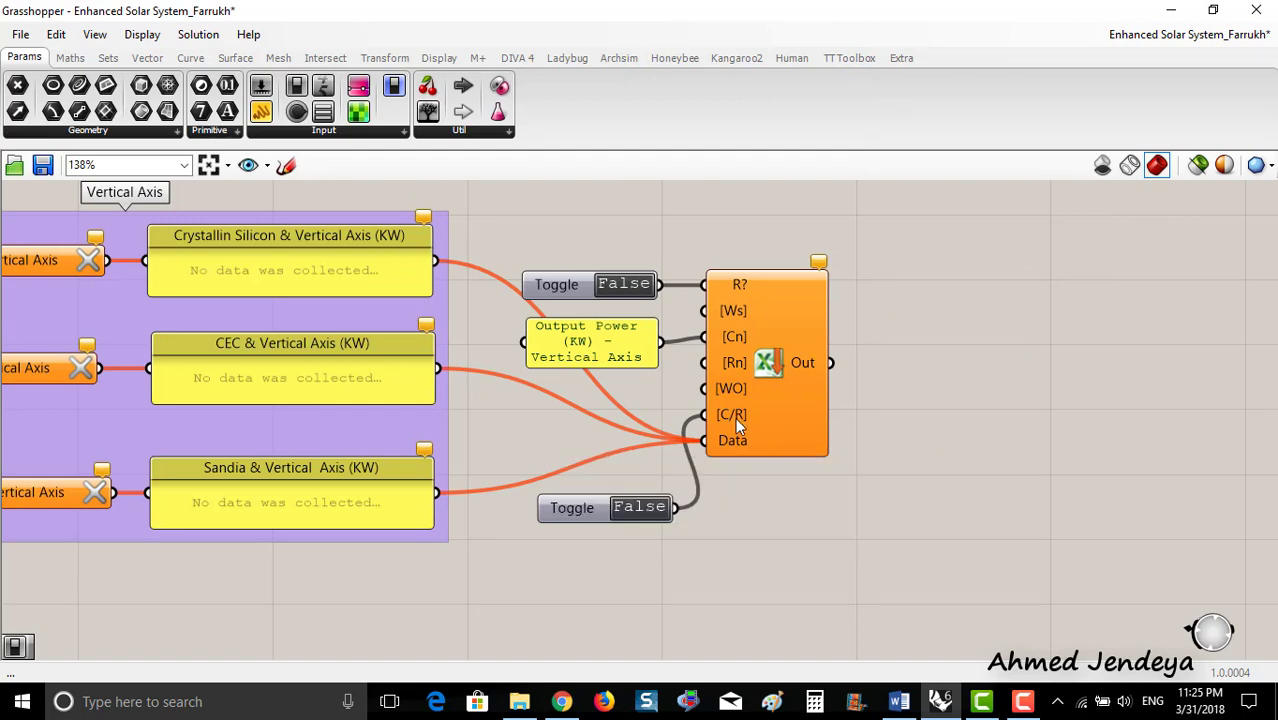
- Examine the Vertical Axis group's data recorders and panels and their wiring into the Excel writer
scroll(742, 405, "down", 4)
scroll(700, 410, "up", 2)
scroll(601, 404, "down", 1)
right_click_drag(652, 399, 800, 388)
right_click_drag(687, 381, 825, 372)
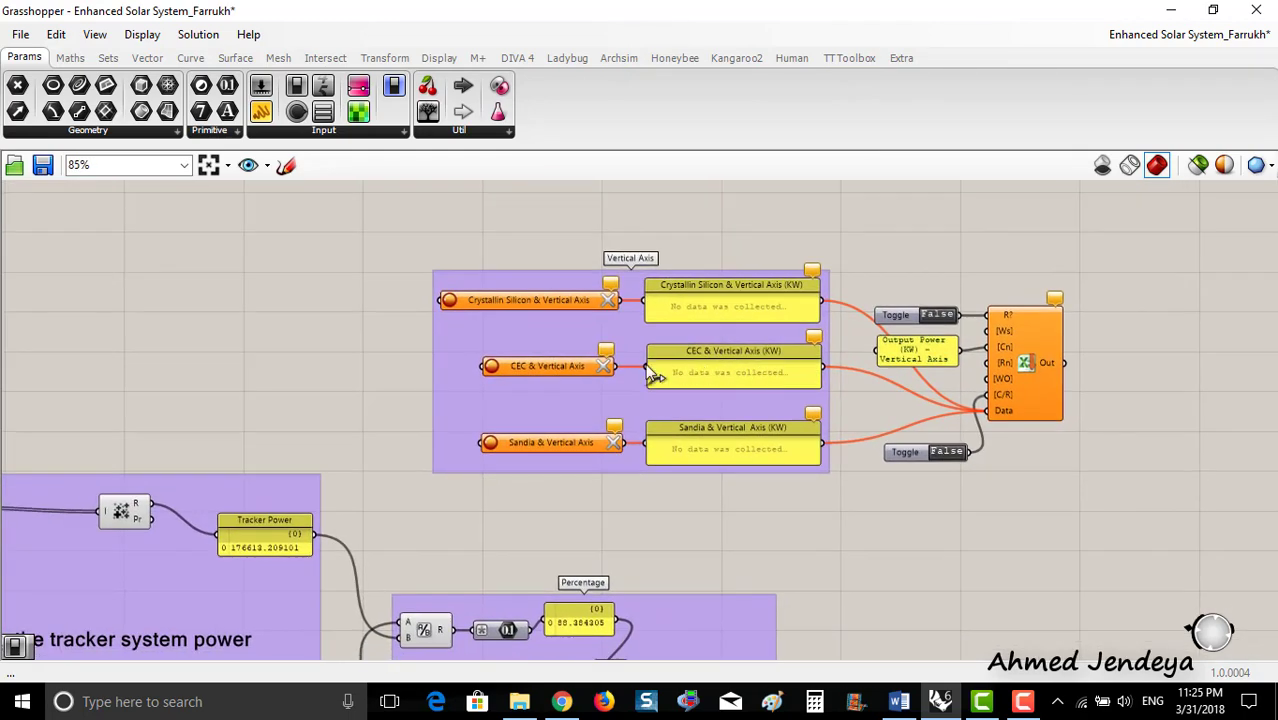
scroll(652, 373, "down", 1)
right_click_drag(652, 373, 512, 416)
scroll(569, 424, "up", 2)
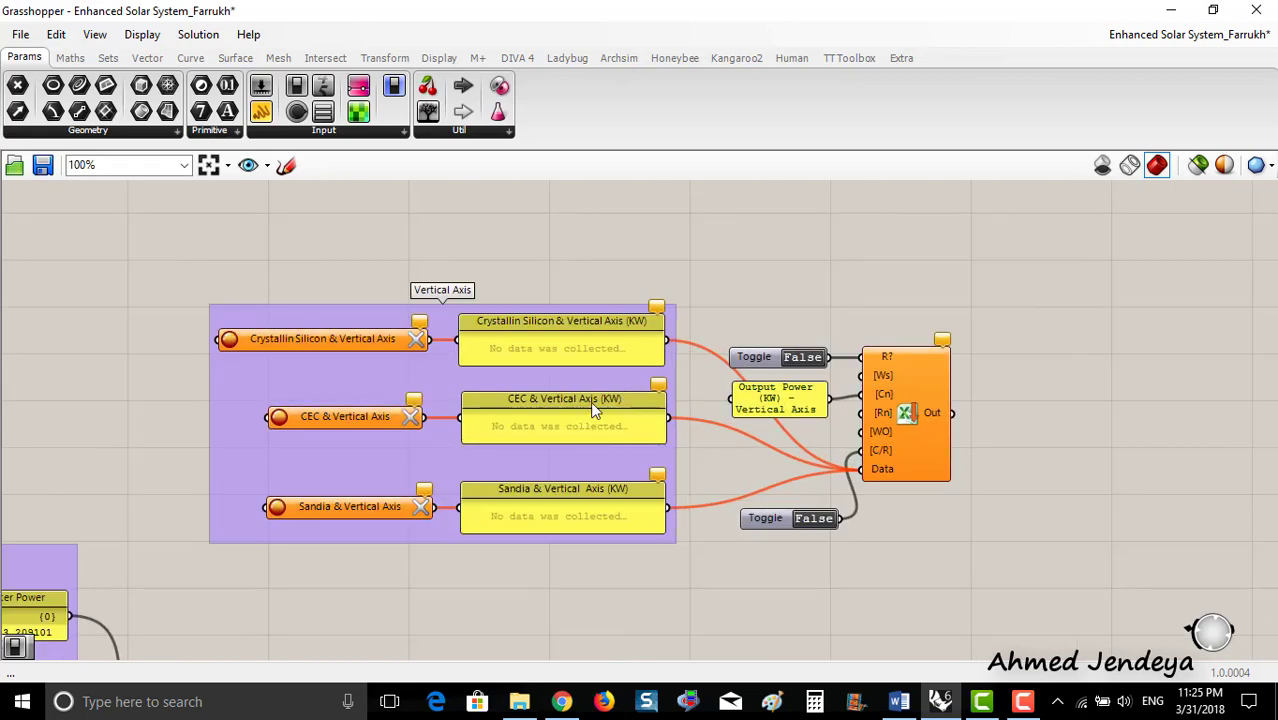
right_click_drag(590, 401, 623, 326)
scroll(602, 305, "down", 1)
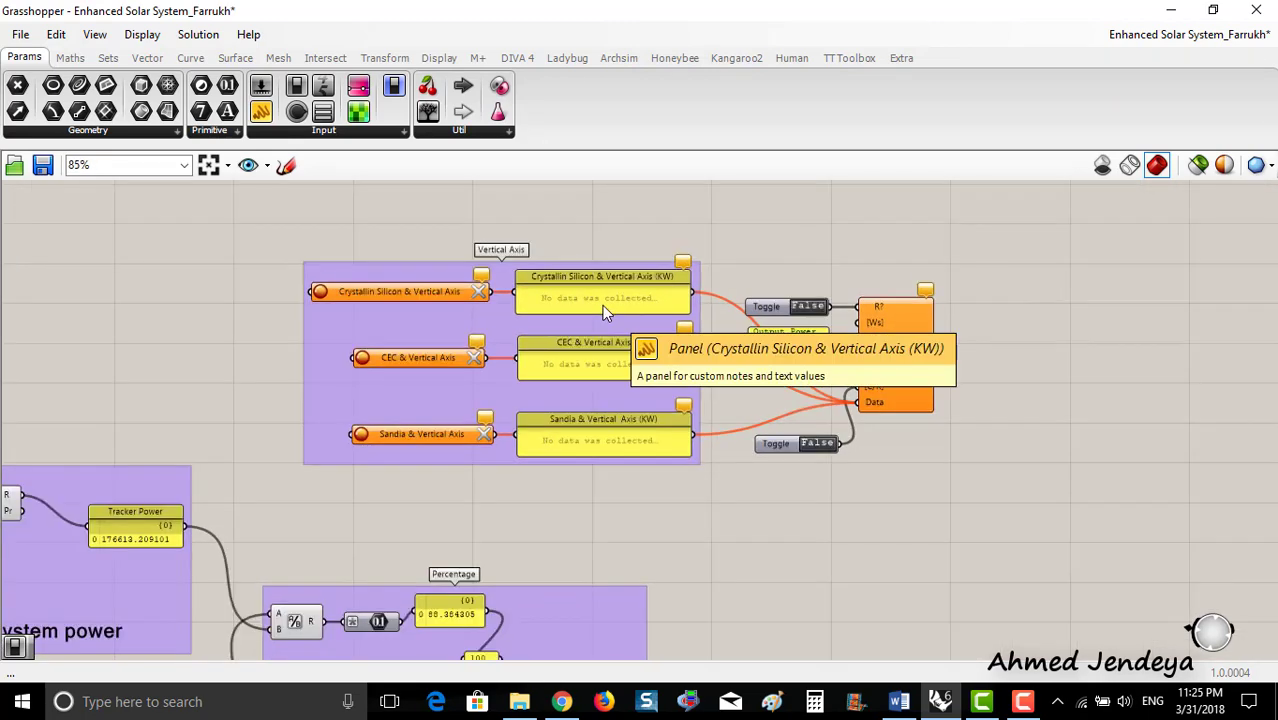
- Set the Select PV Type list in the PV module Types Selection group to CEC PV Module
scroll(604, 307, "down", 9)
right_click_drag(417, 408, 793, 408)
right_click_drag(160, 416, 393, 395)
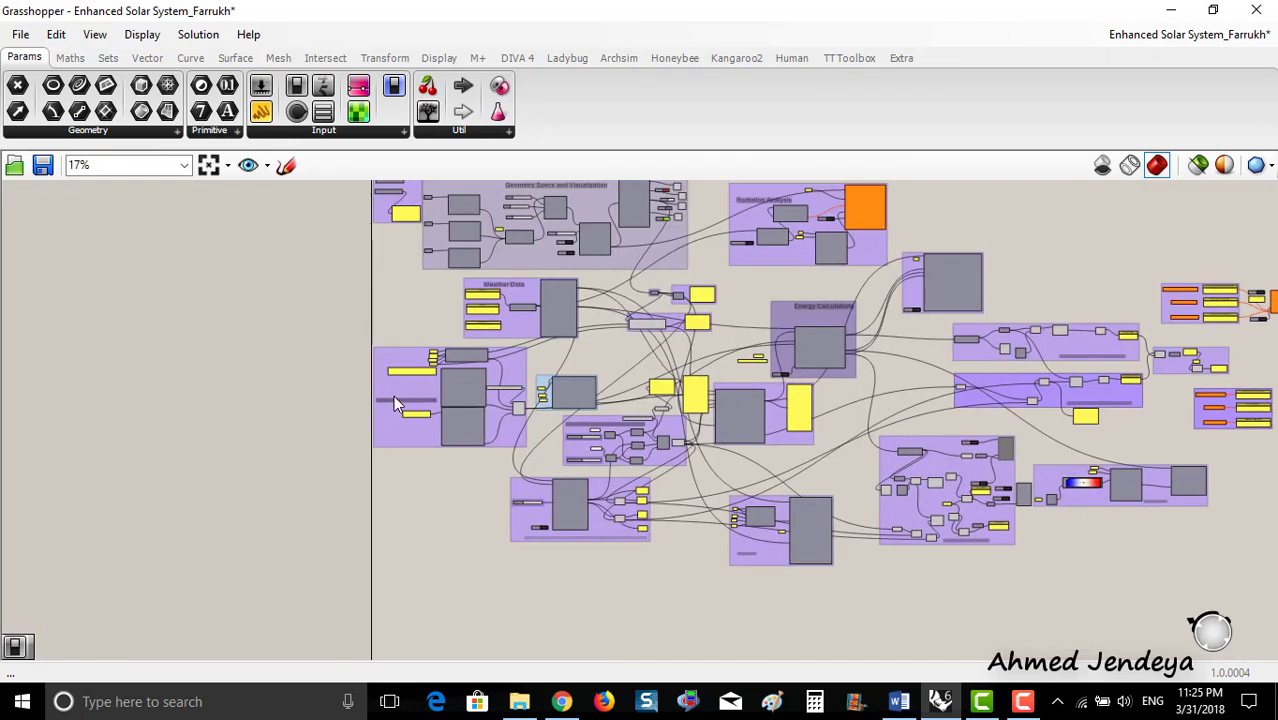
scroll(466, 379, "up", 9)
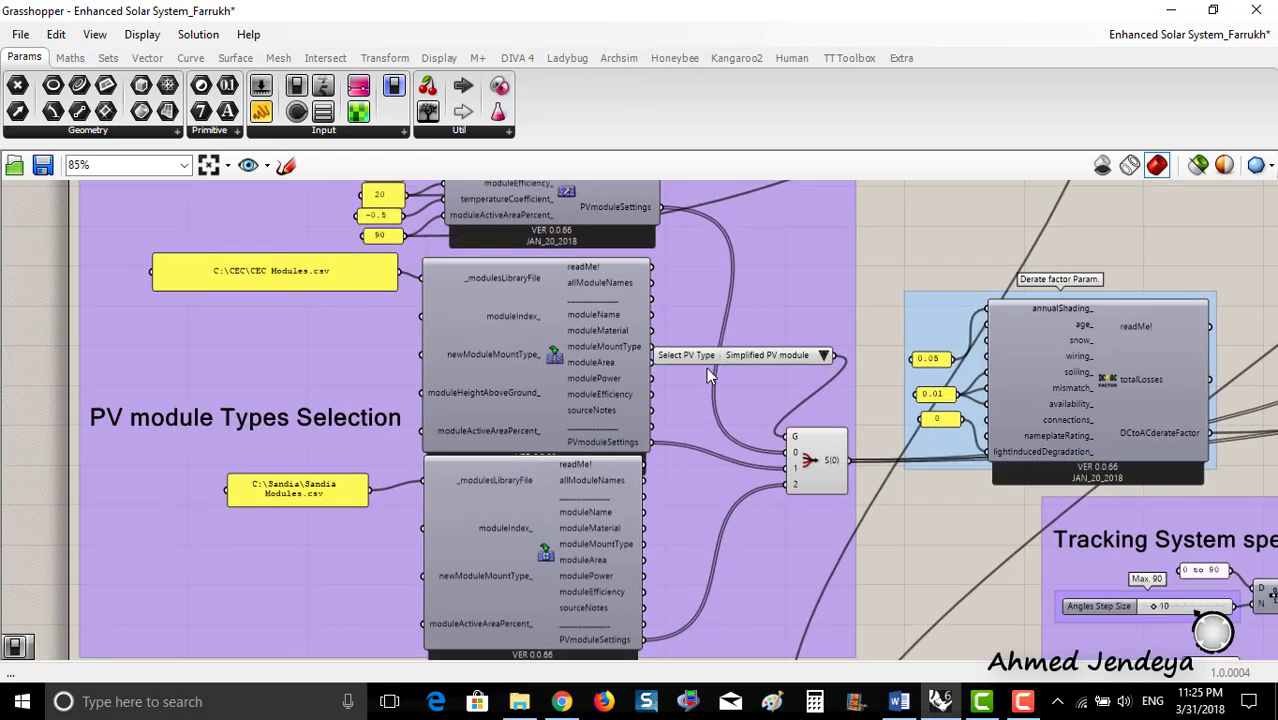
left_click(823, 355)
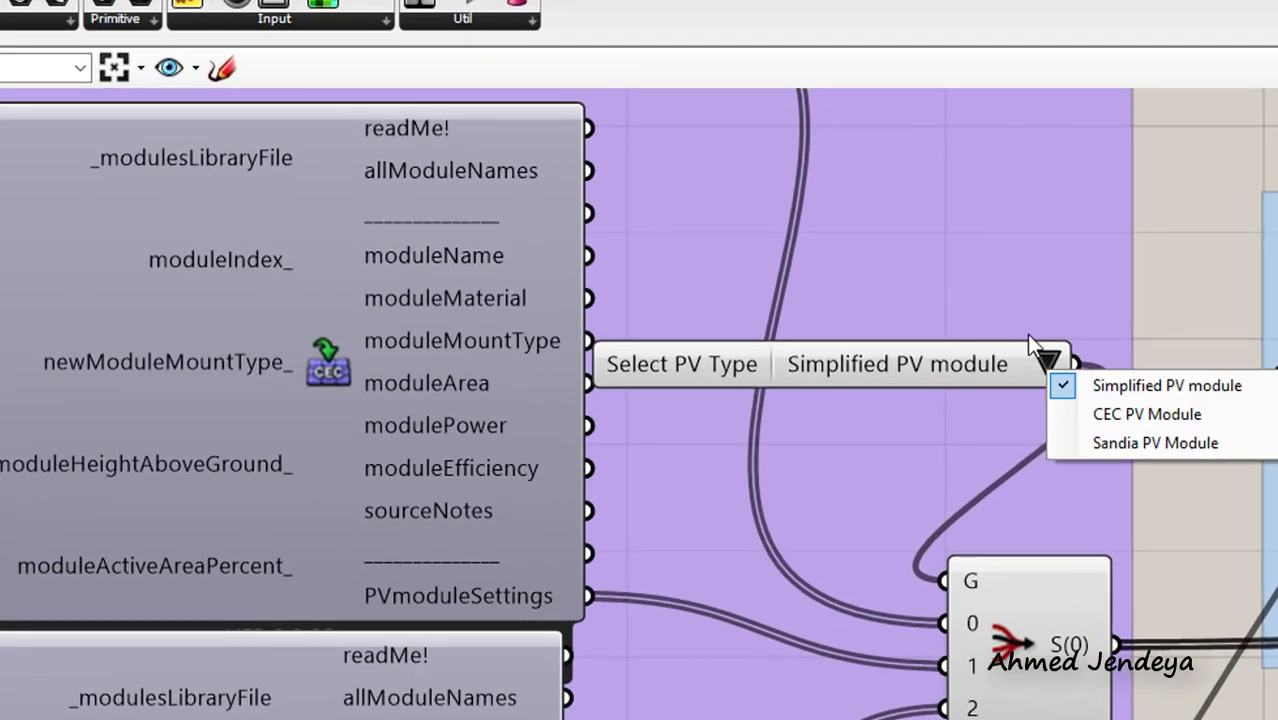
left_click(1116, 418)
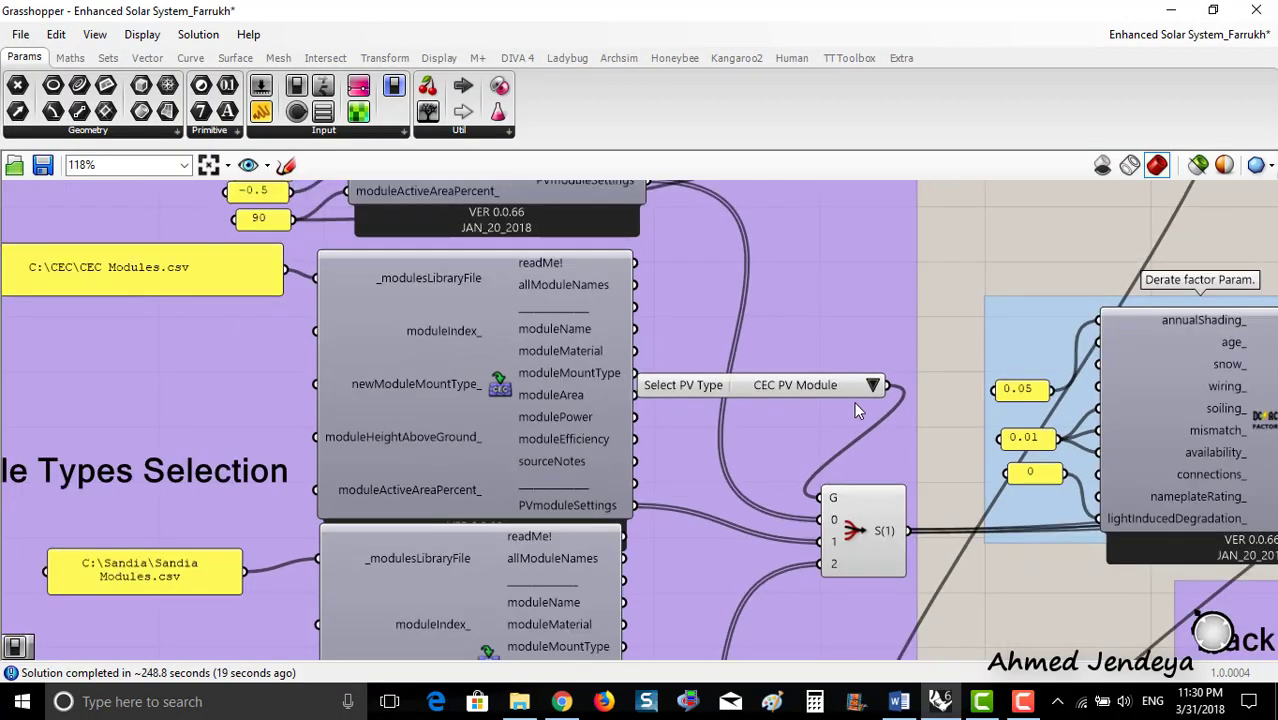
scroll(821, 407, "up", 3)
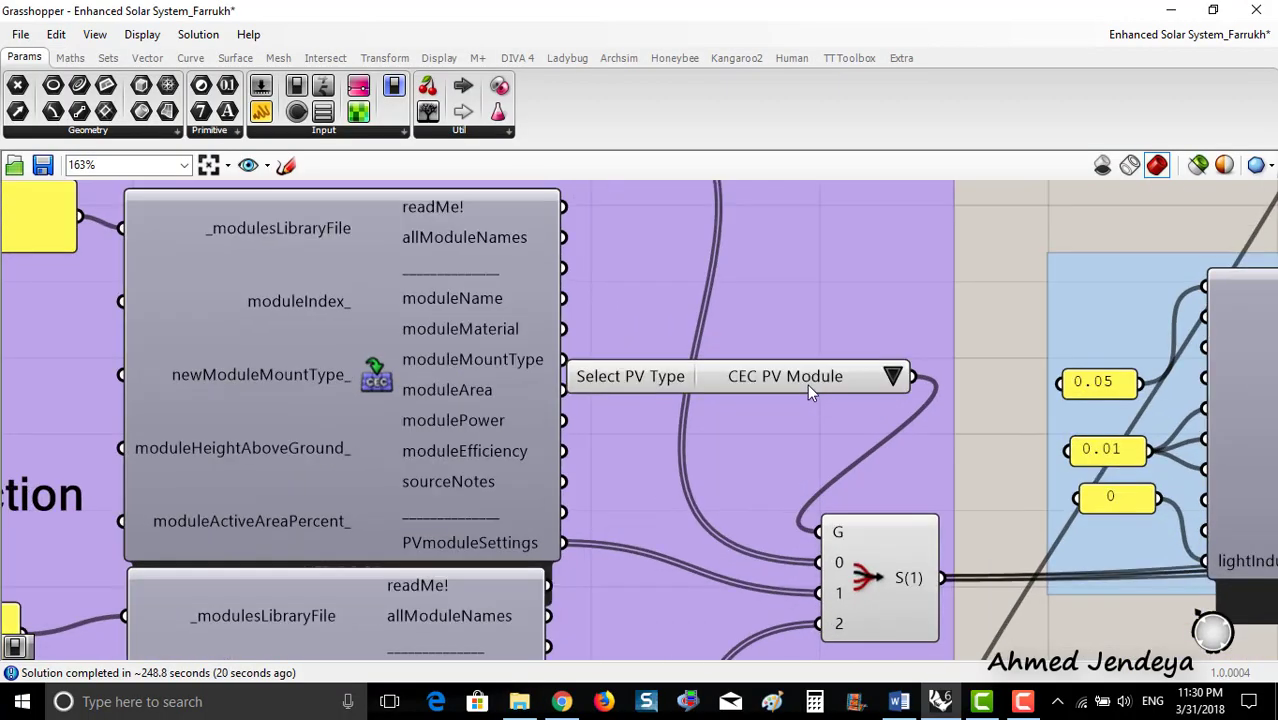
- Examine the recalculated Tracker Power, Fixed System Power and Percentage panels
scroll(810, 390, "down", 10)
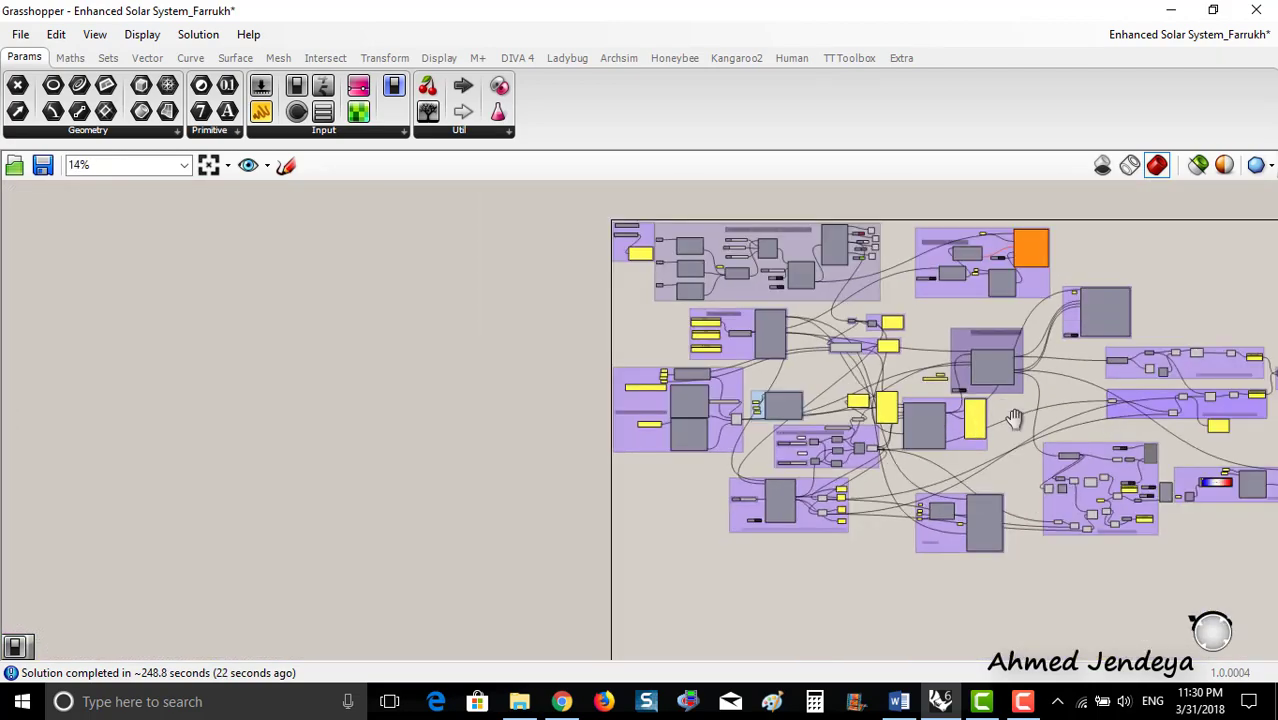
right_click_drag(1015, 418, 678, 425)
scroll(1030, 368, "up", 3)
right_click_drag(866, 398, 903, 307)
scroll(812, 268, "up", 3)
right_click_drag(788, 262, 474, 394)
scroll(416, 373, "up", 3)
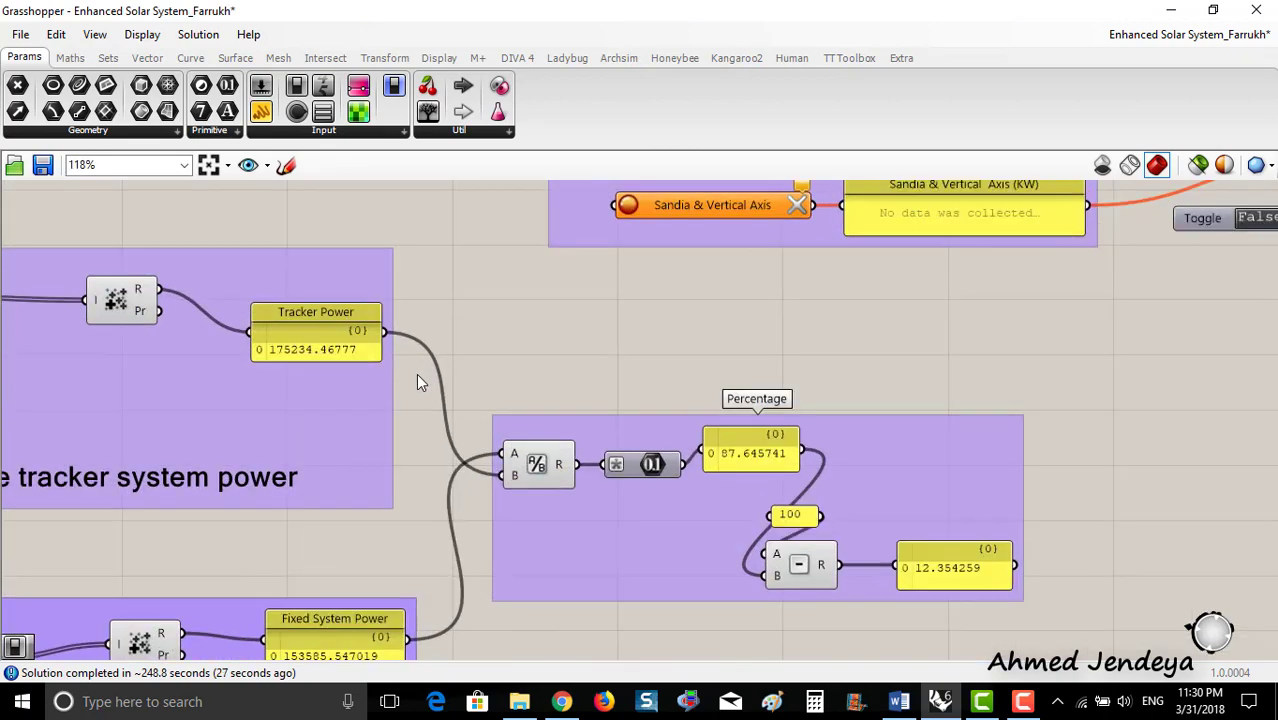
scroll(417, 374, "up", 1)
right_click_drag(462, 349, 562, 294)
right_click_drag(485, 328, 521, 328)
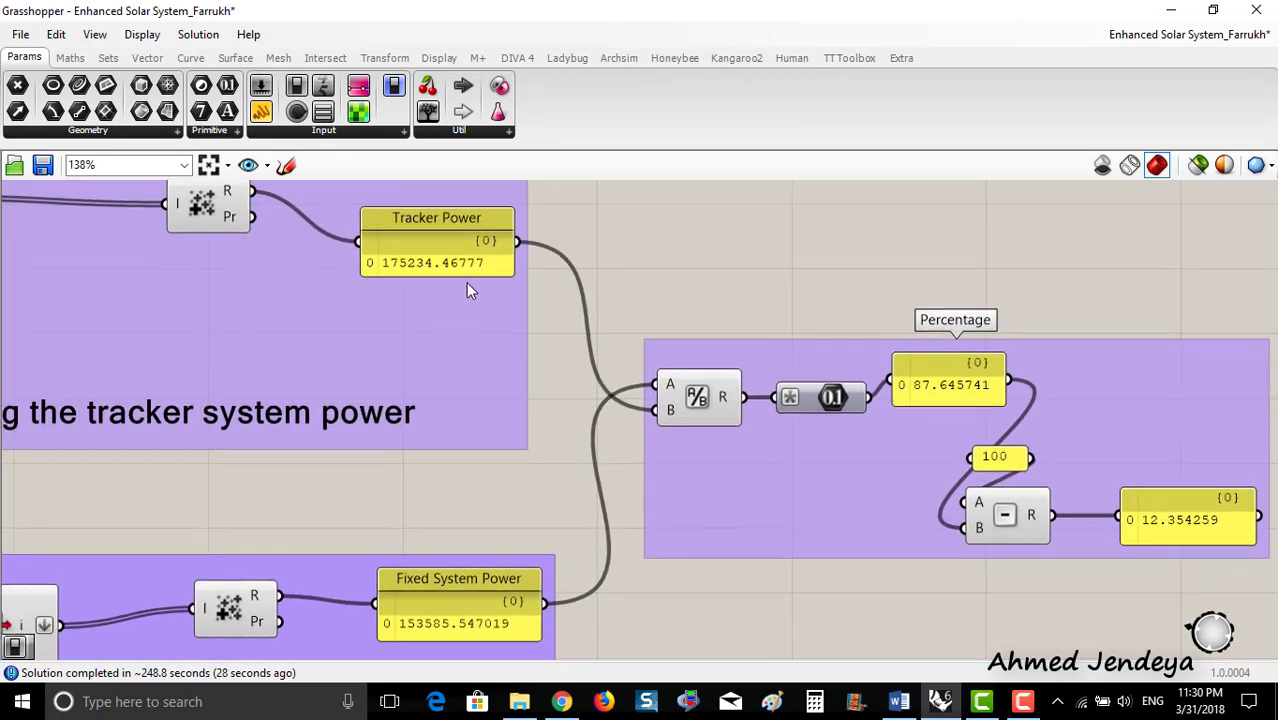
right_click_drag(478, 397, 458, 481)
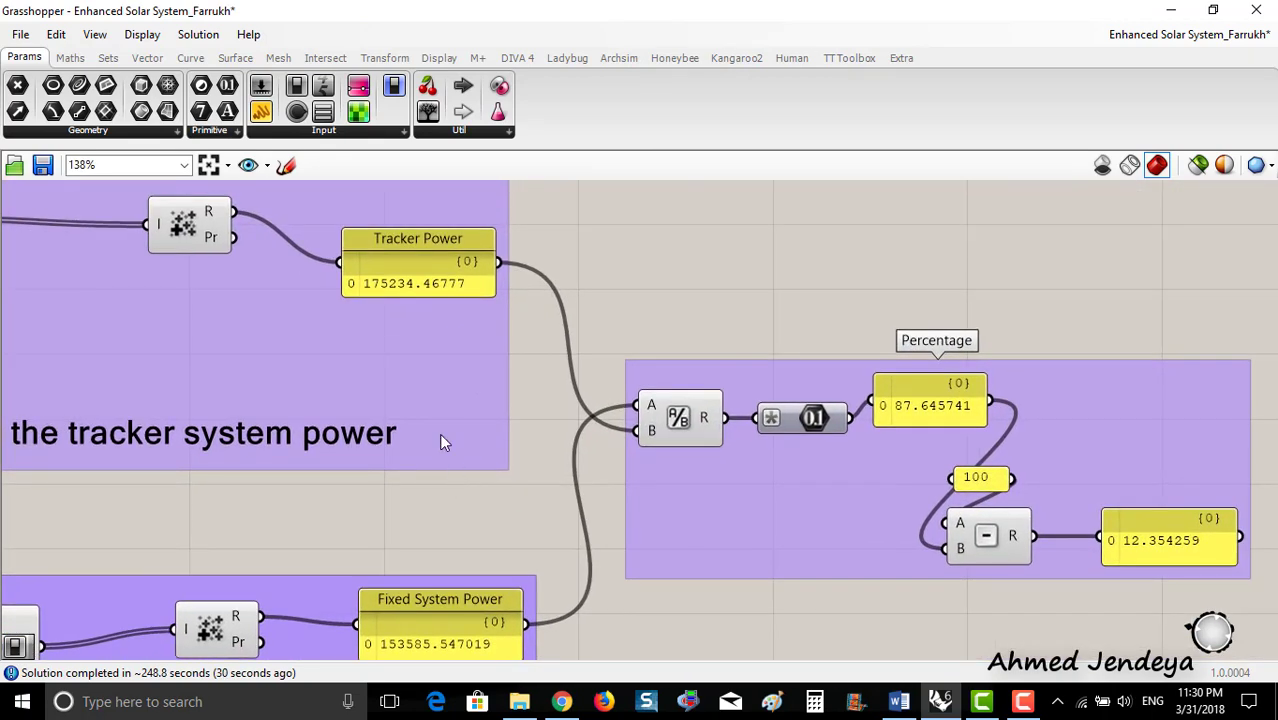
right_click_drag(441, 438, 511, 400)
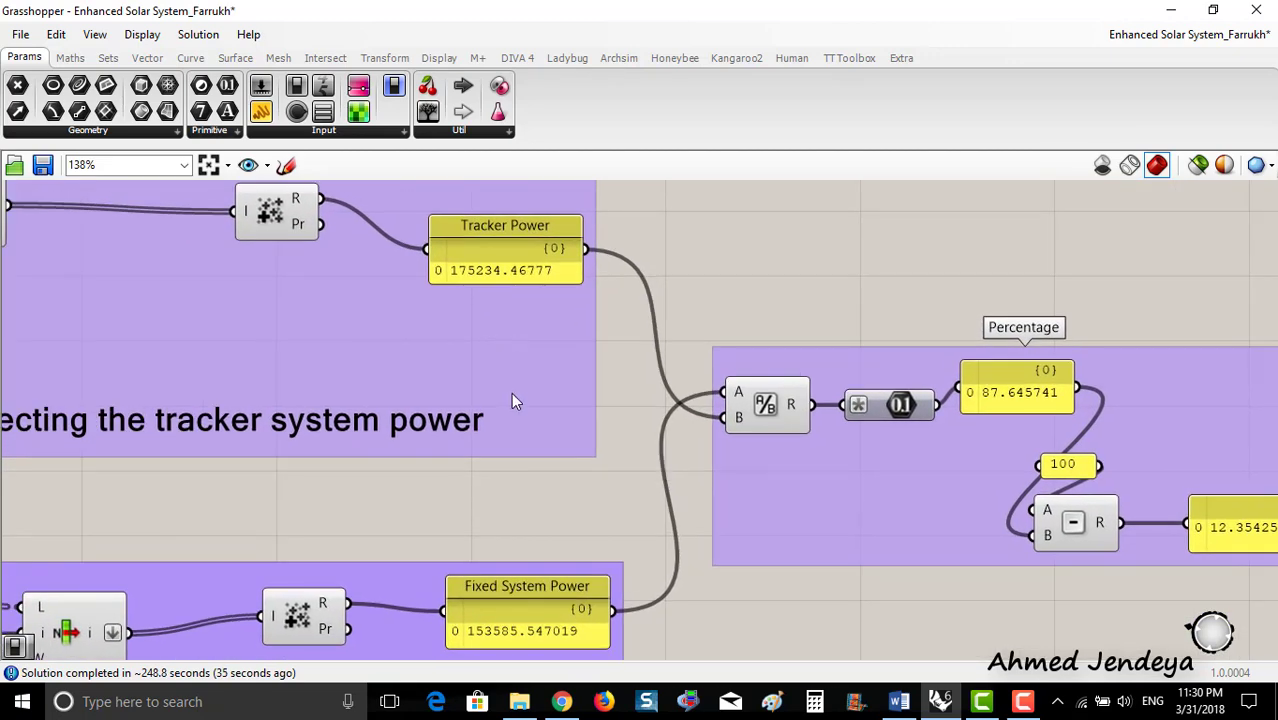
scroll(489, 303, "down", 1)
right_click_drag(478, 305, 343, 393)
scroll(360, 360, "down", 1)
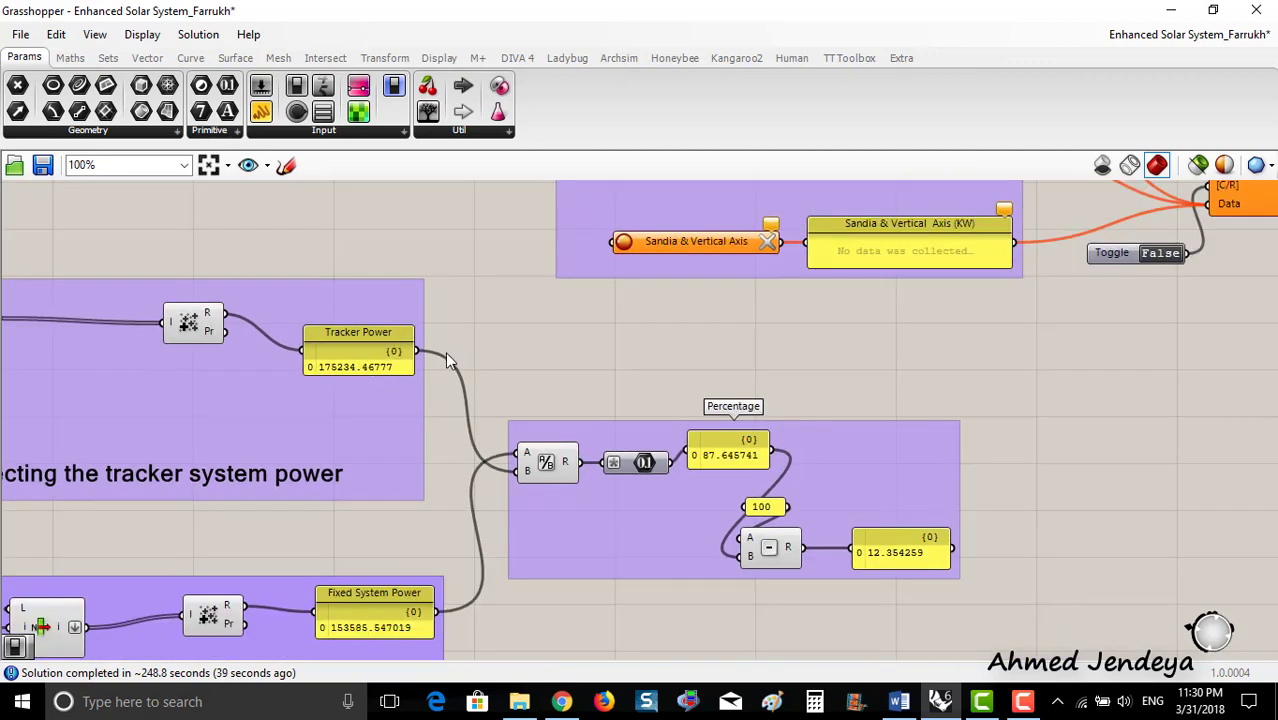
- Connect the R output that feeds the Tracker Power panel to the CEC & Vertical Axis data recorder
right_click_drag(430, 337, 369, 387)
scroll(435, 294, "down", 1)
scroll(366, 354, "down", 1)
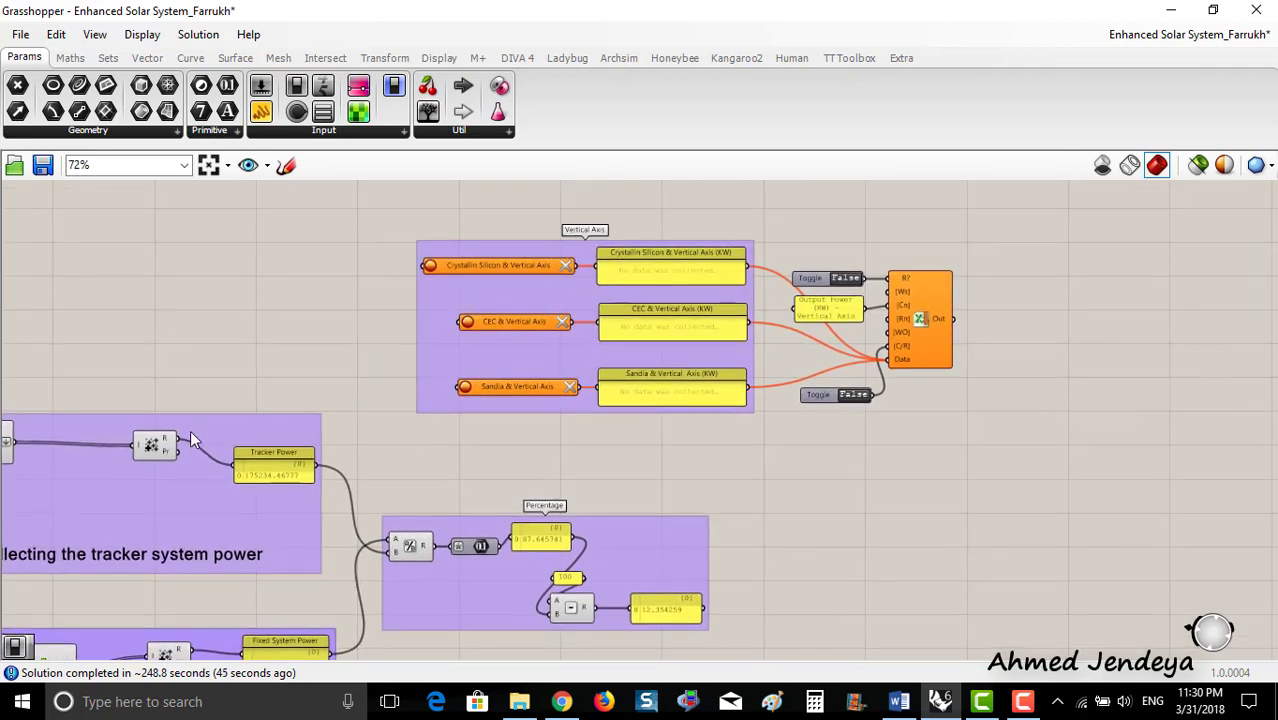
scroll(187, 446, "up", 1)
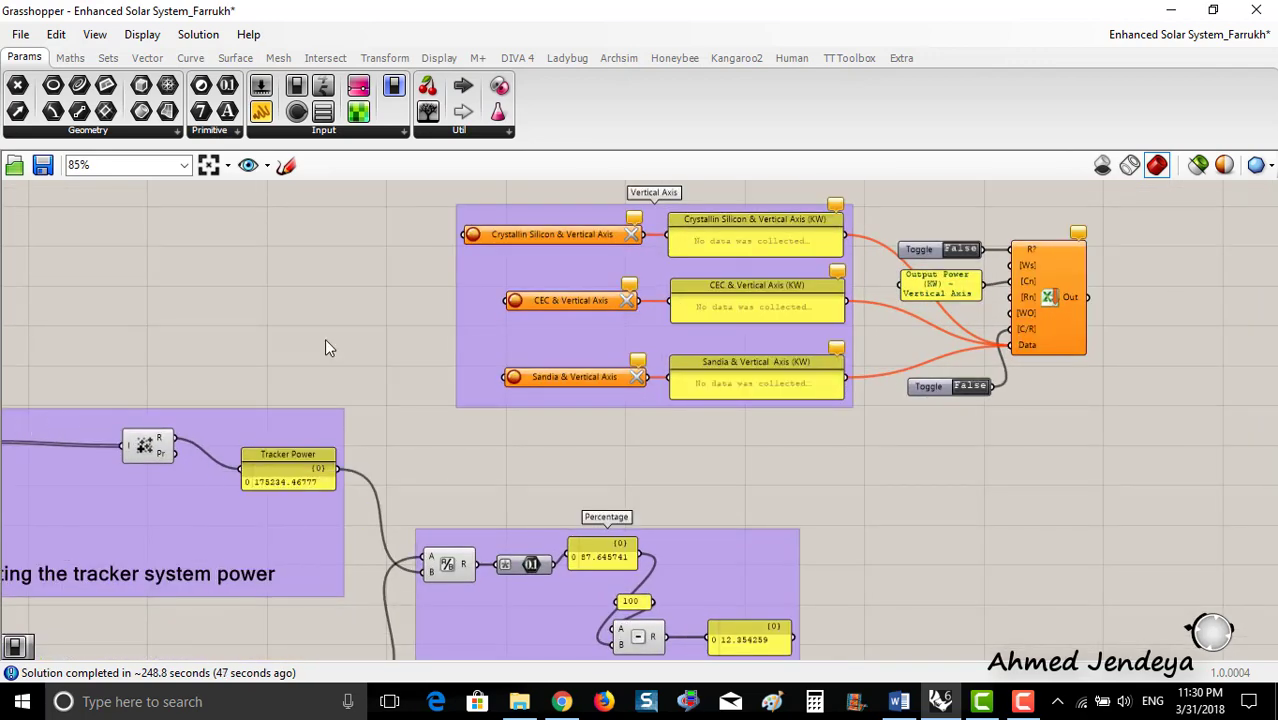
scroll(553, 301, "up", 1)
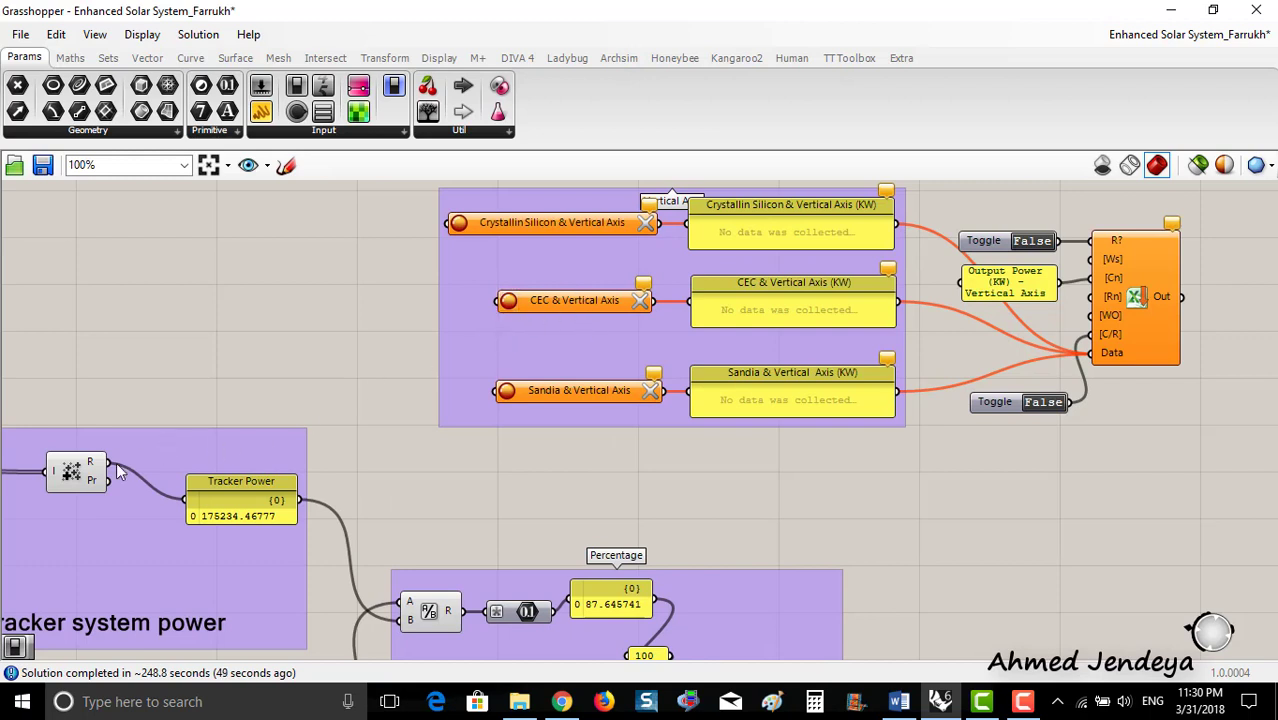
left_click_drag(108, 462, 495, 302)
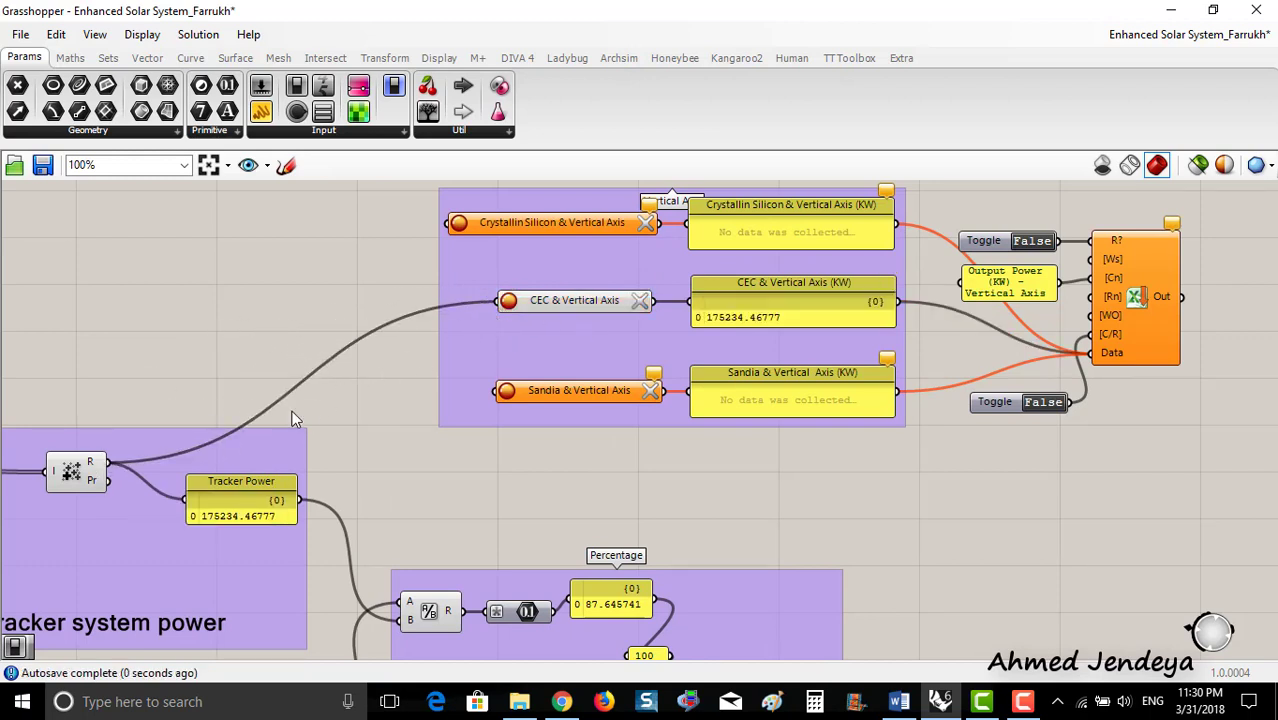
- Disconnect the tracker power output from the CEC & Vertical Axis data recorder, keeping the recorded value
scroll(540, 262, "down", 1)
scroll(590, 302, "up", 2)
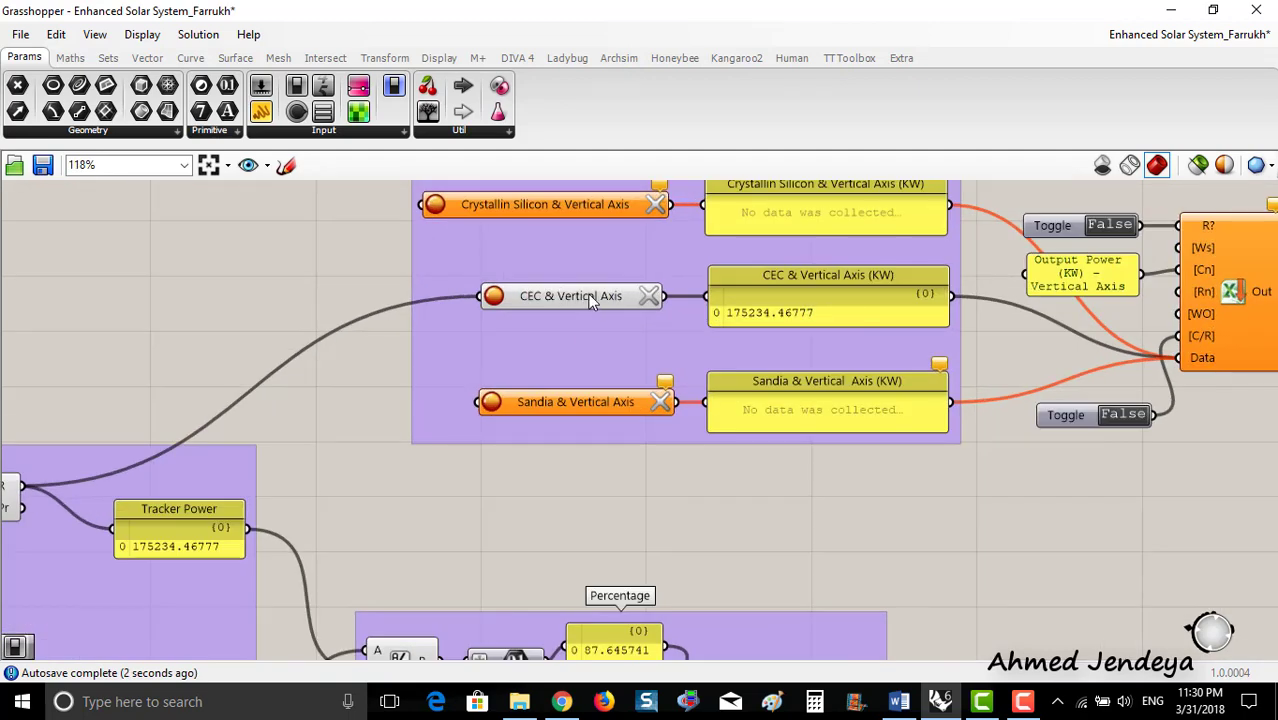
right_click_drag(771, 303, 820, 344)
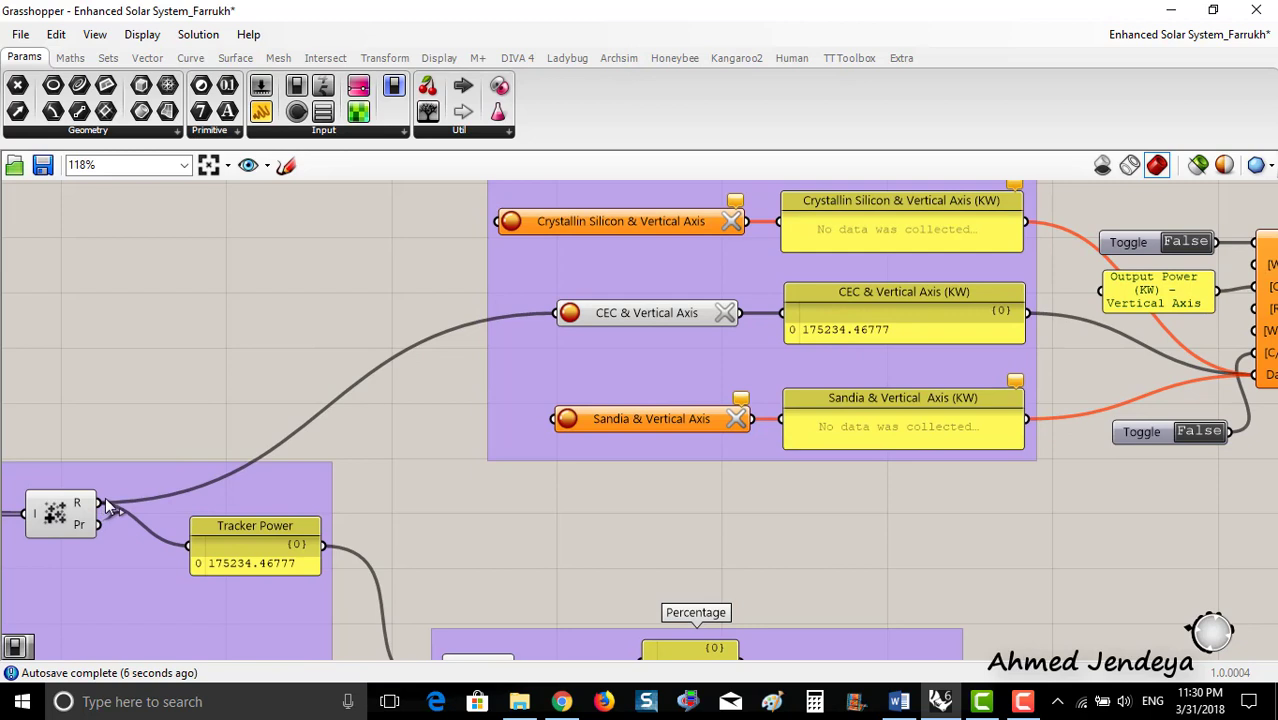
left_click_drag(113, 496, 285, 338)
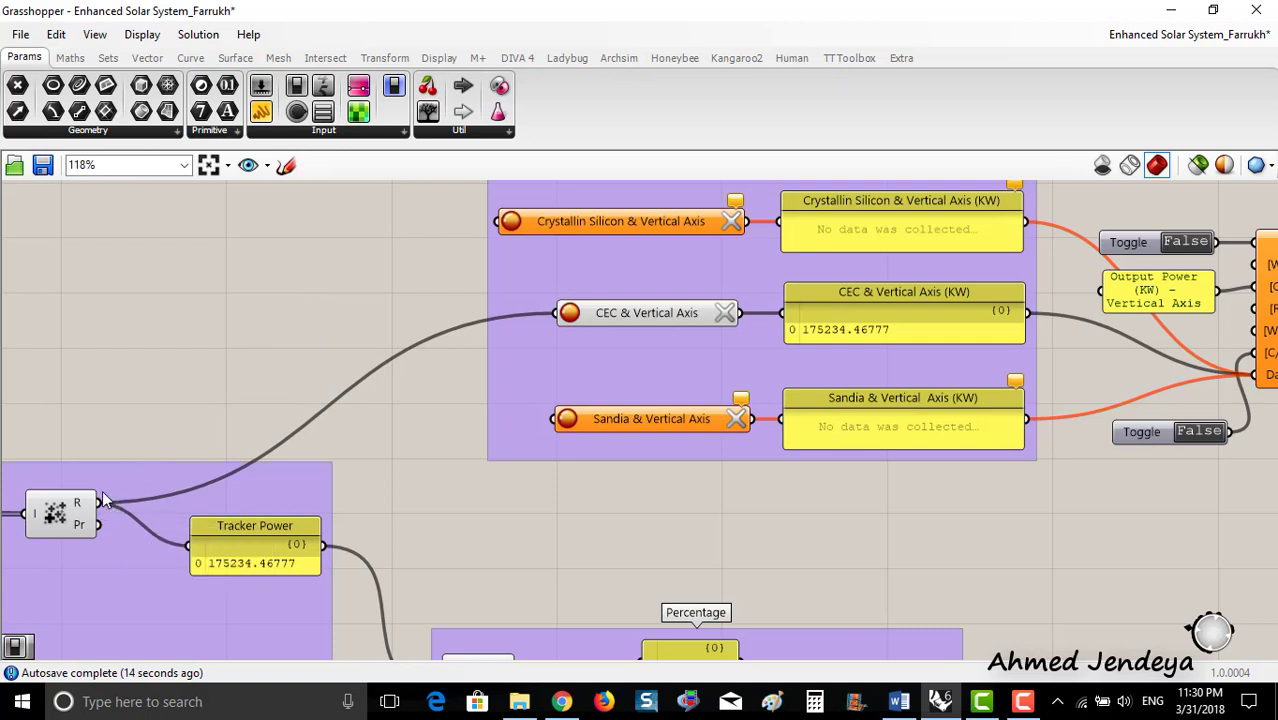
left_click_drag(108, 505, 548, 316)
key("ctrl+z")
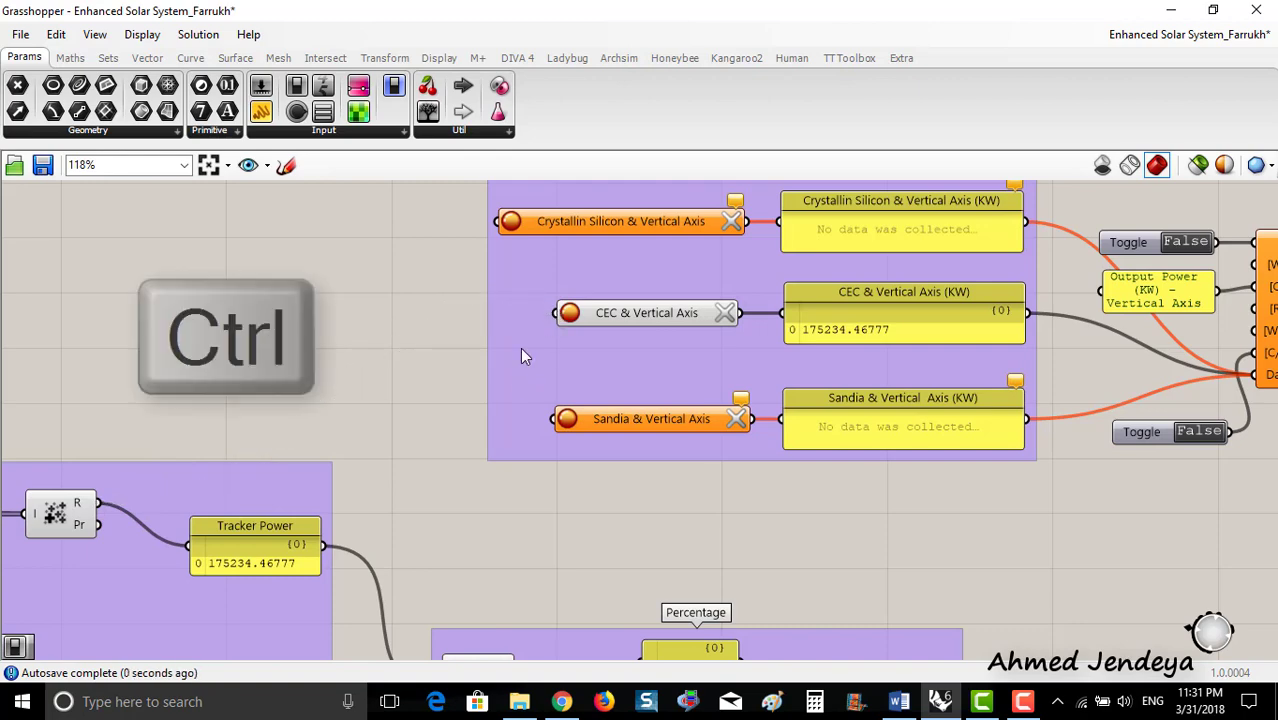
- Connect the R output that feeds the Fixed System Power panel to the CEC & Fixed data recorder
scroll(520, 346, "down", 1)
right_click_drag(520, 346, 348, 346)
scroll(368, 328, "down", 3)
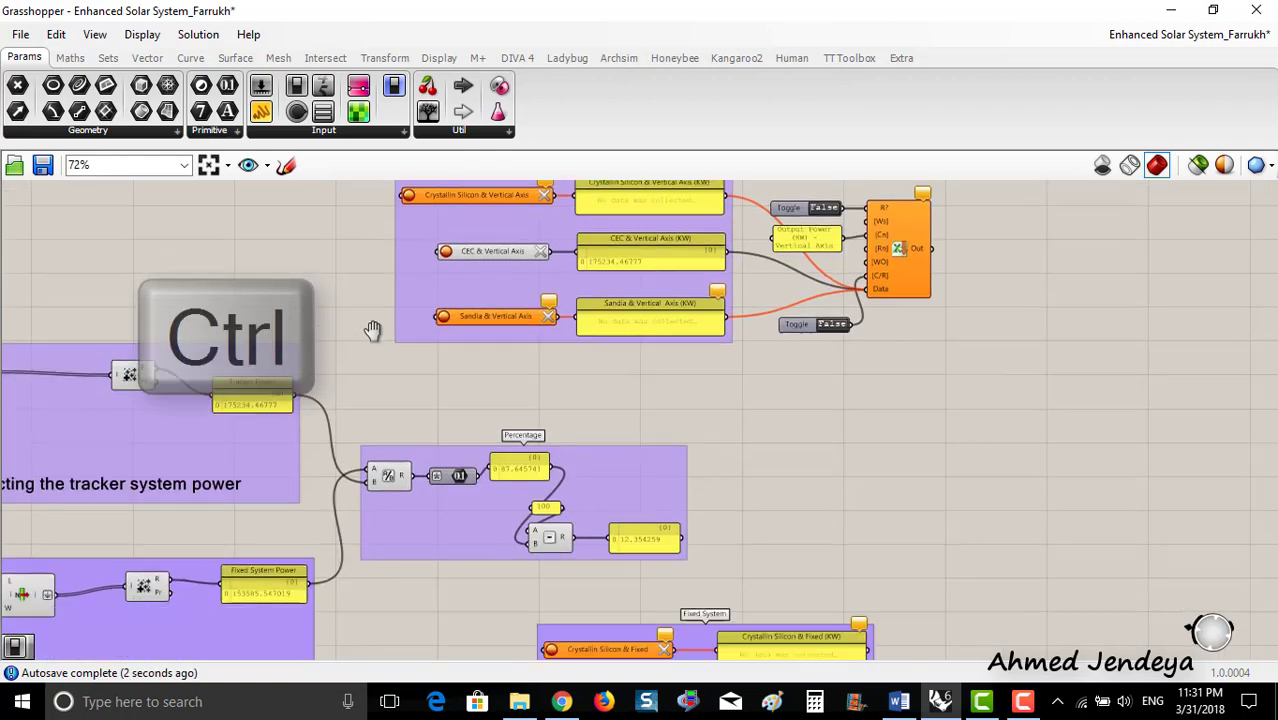
right_click_drag(511, 506, 416, 411)
scroll(445, 513, "up", 5)
scroll(411, 418, "down", 2)
right_click_drag(307, 406, 487, 396)
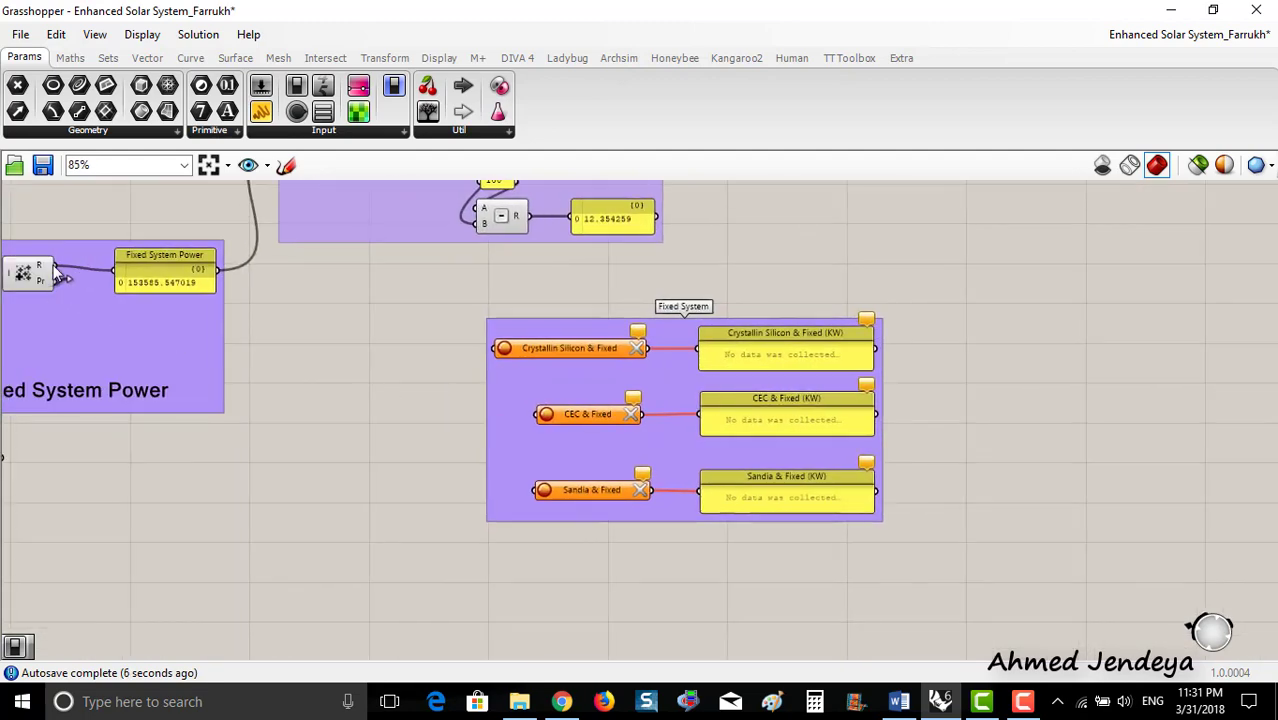
left_click_drag(56, 269, 536, 414)
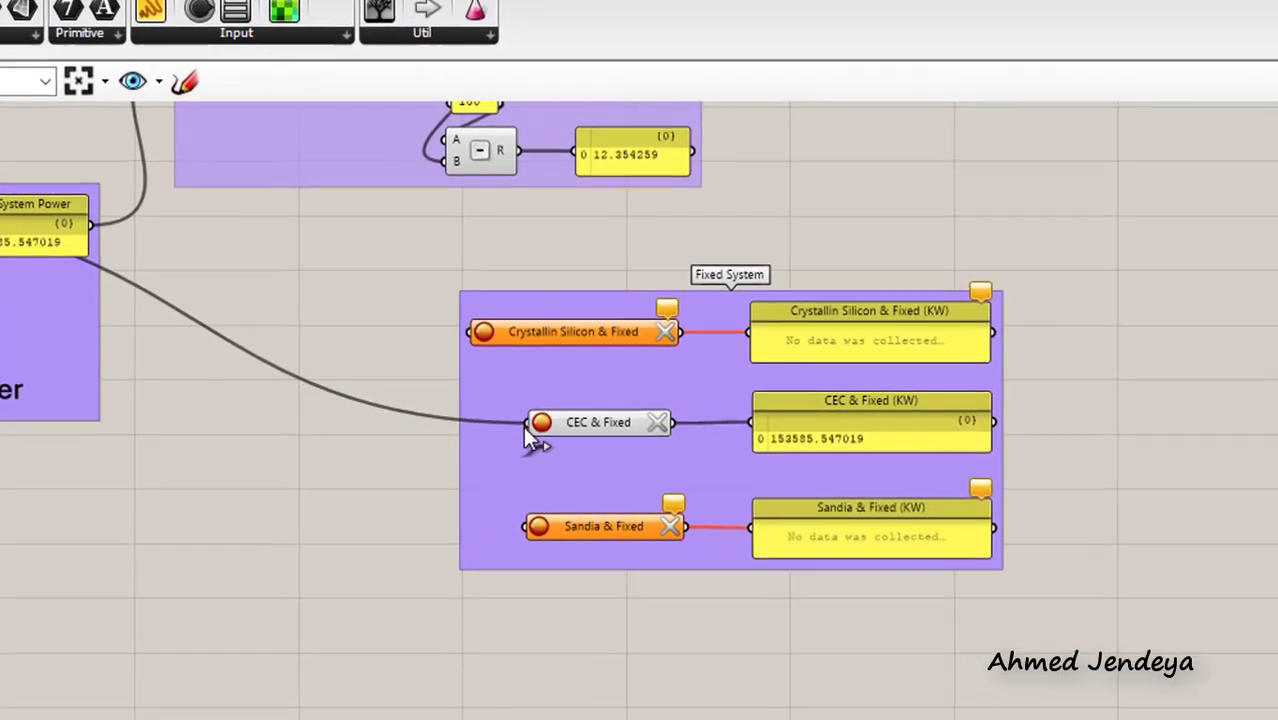
- Disconnect the fixed system power output from the CEC & Fixed data recorder, keeping the recorded value
right_click_drag(367, 472, 353, 533)
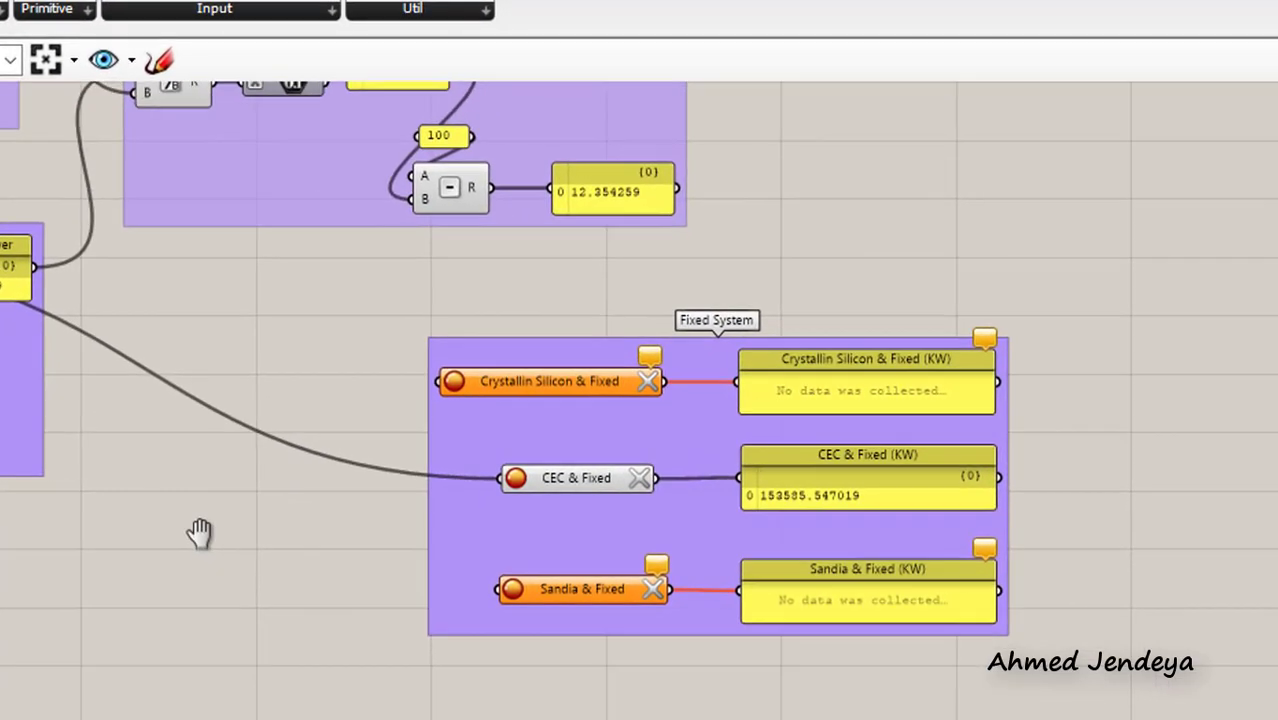
right_click_drag(199, 533, 170, 522)
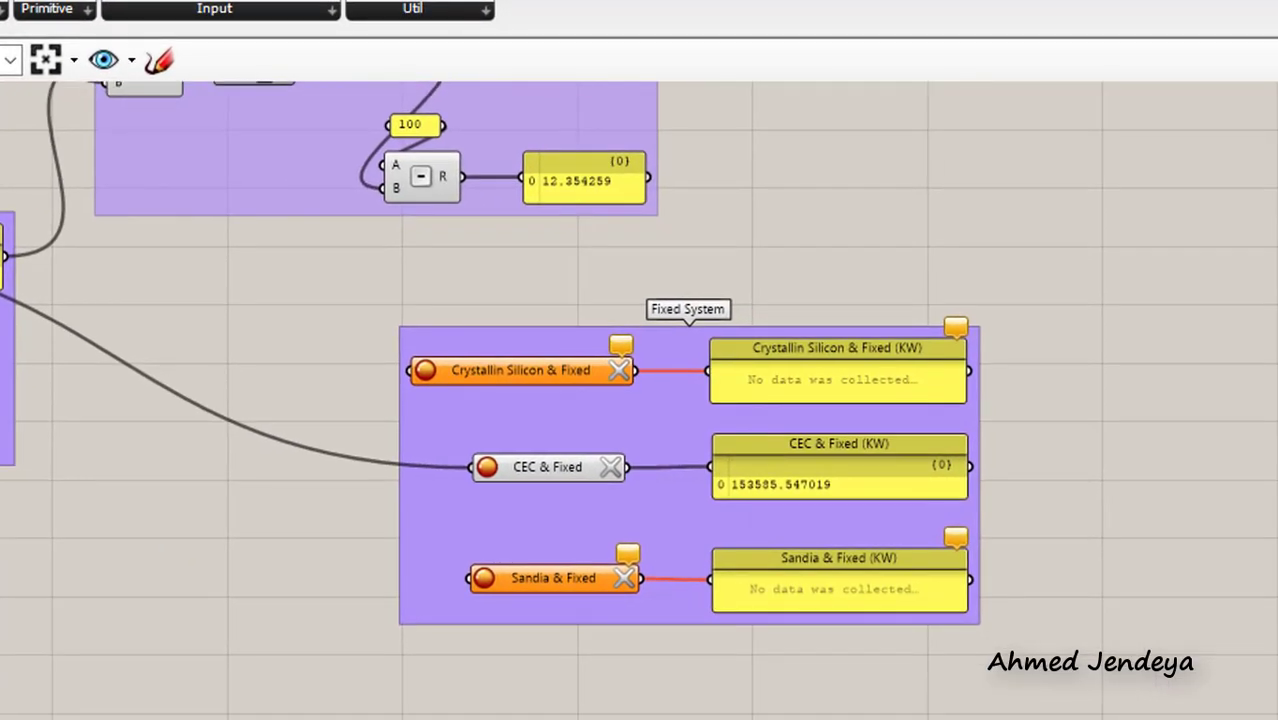
left_click_drag(2, 375, 477, 478)
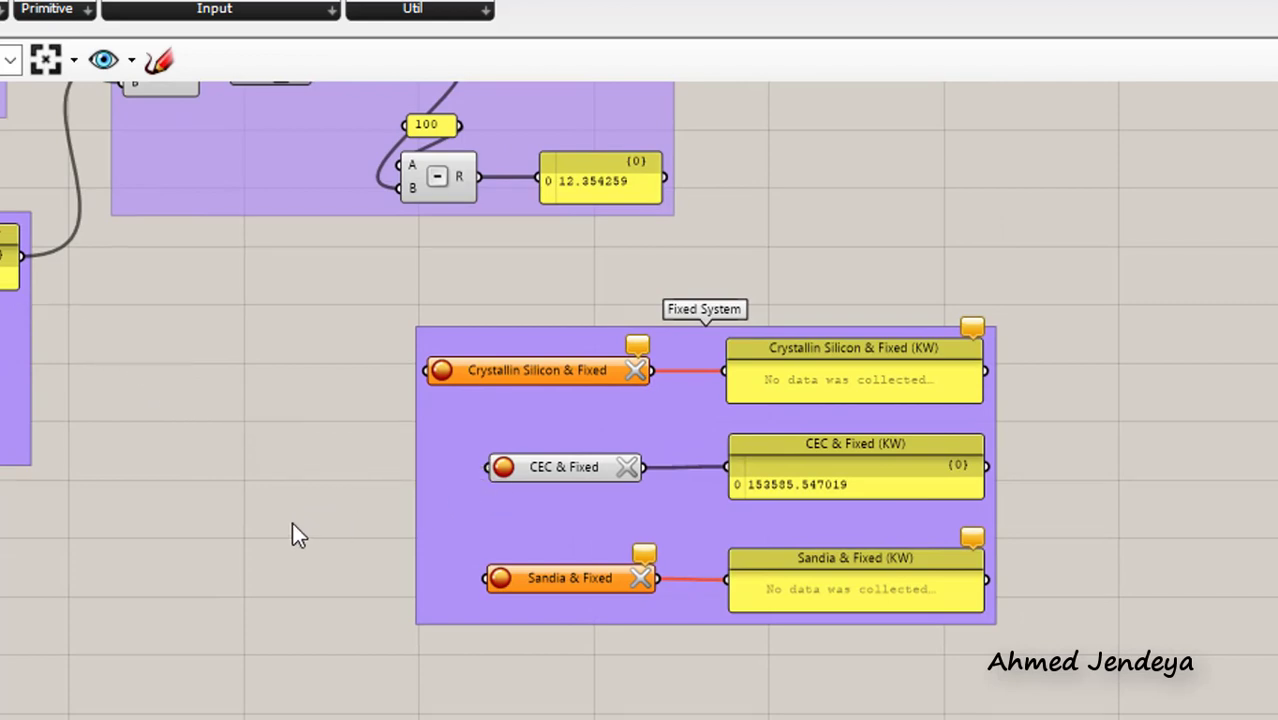
- Switch the Select PV Type list in the PV module selection group to Simplified PV module
scroll(294, 531, "down", 1)
right_click_drag(294, 531, 172, 574)
scroll(215, 475, "down", 1)
right_click_drag(210, 470, 241, 427)
scroll(265, 347, "down", 2)
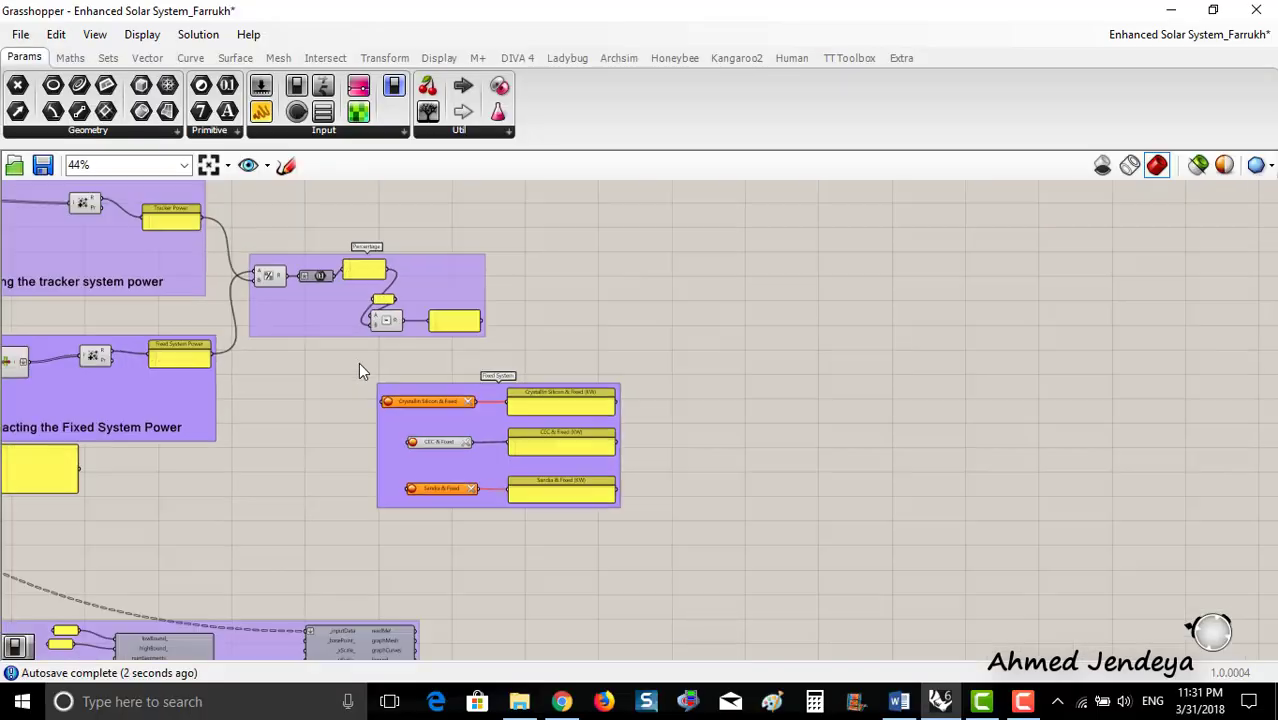
right_click_drag(256, 336, 170, 469)
right_click_drag(293, 446, 335, 423)
scroll(335, 423, "down", 4)
right_click_drag(163, 440, 611, 423)
right_click_drag(245, 414, 530, 372)
scroll(320, 355, "up", 2)
scroll(320, 355, "up", 3)
right_click_drag(202, 385, 299, 388)
scroll(299, 388, "up", 4)
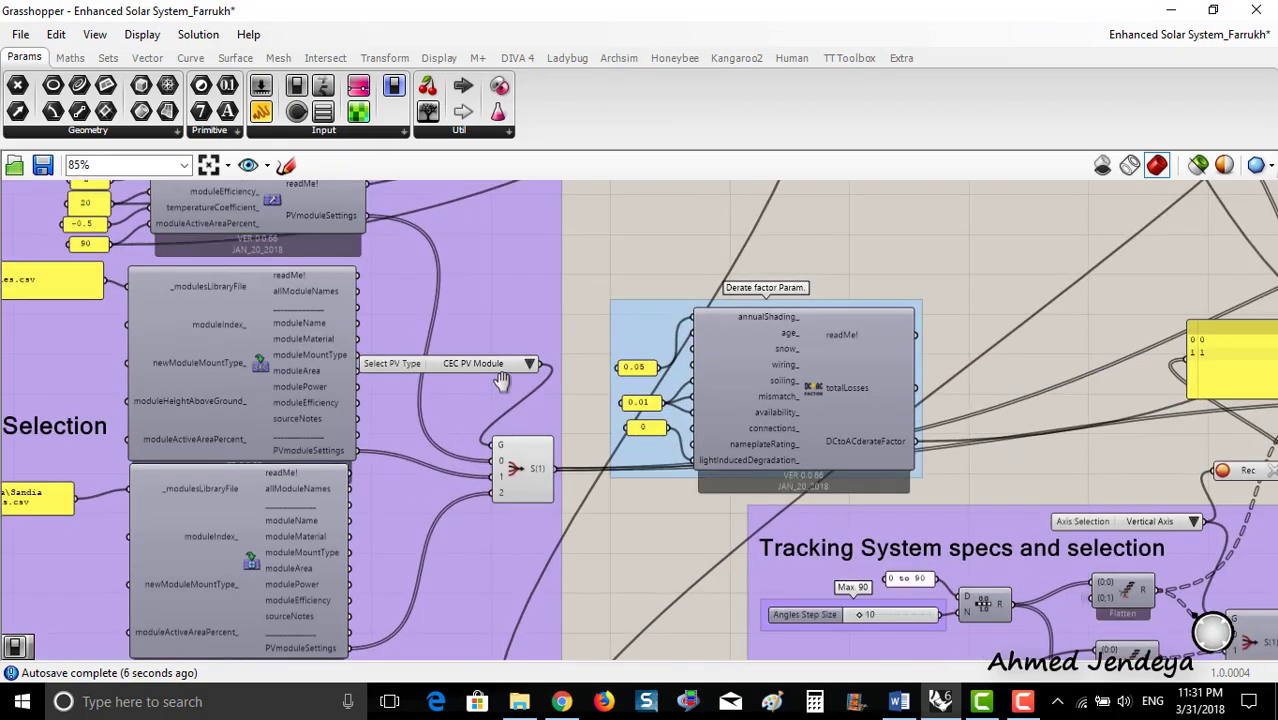
scroll(525, 385, "down", 2)
right_click_drag(505, 395, 384, 317)
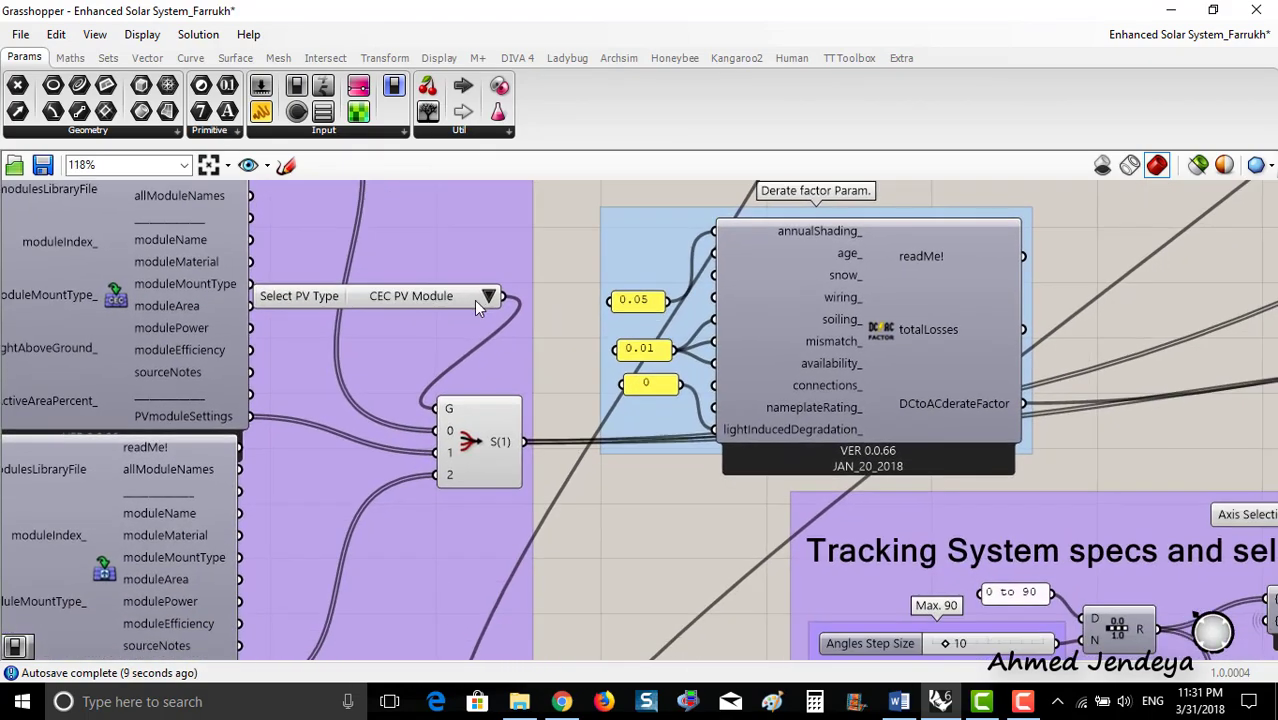
left_click(485, 298)
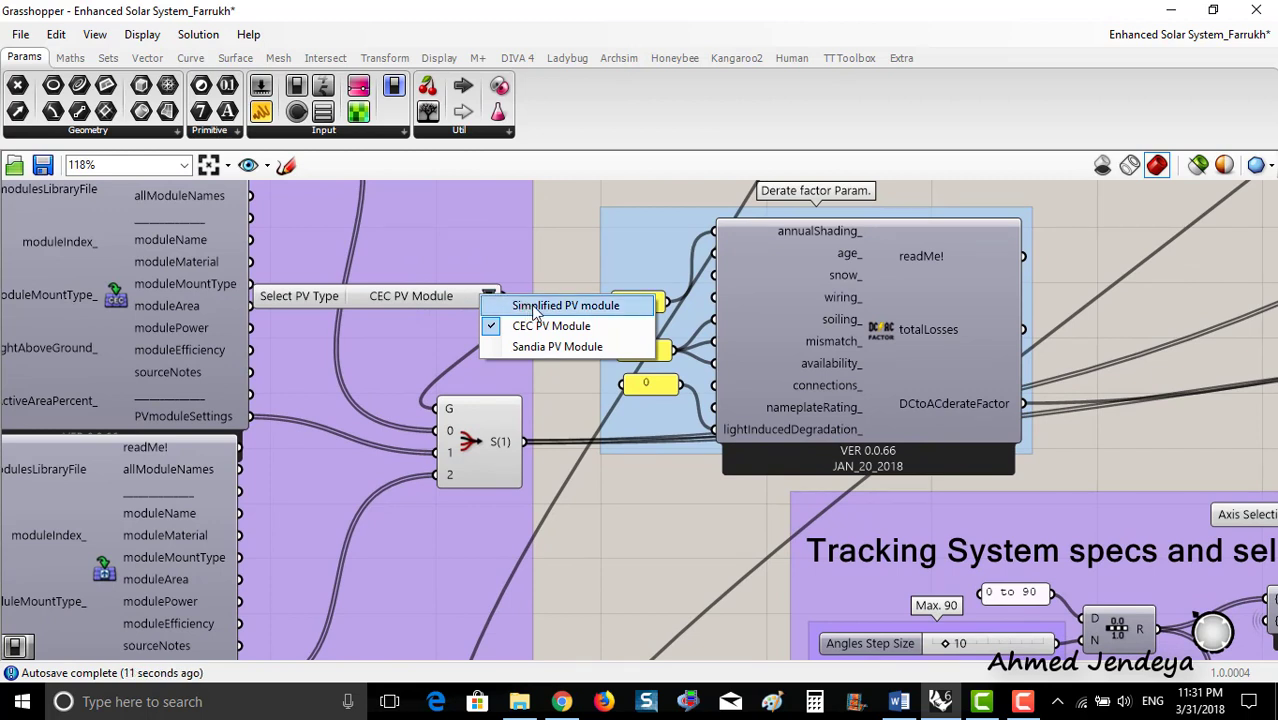
left_click(532, 306)
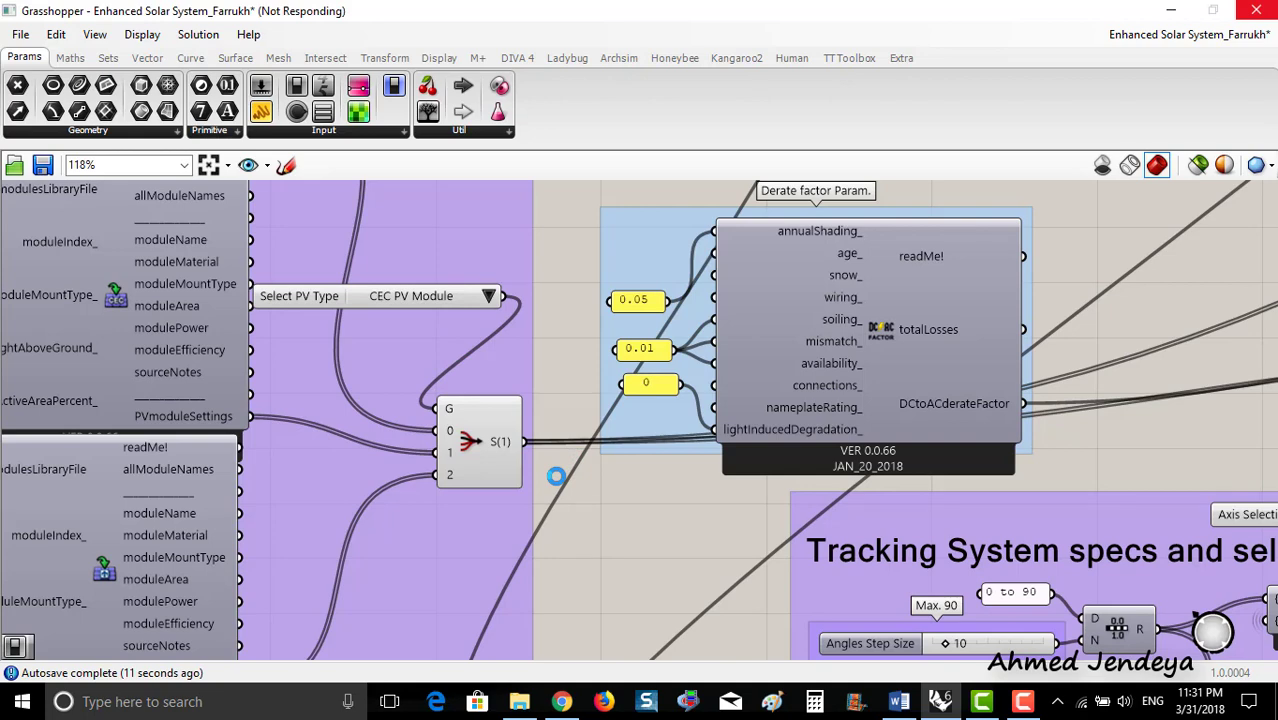
left_click(1022, 701)
left_click(935, 612)
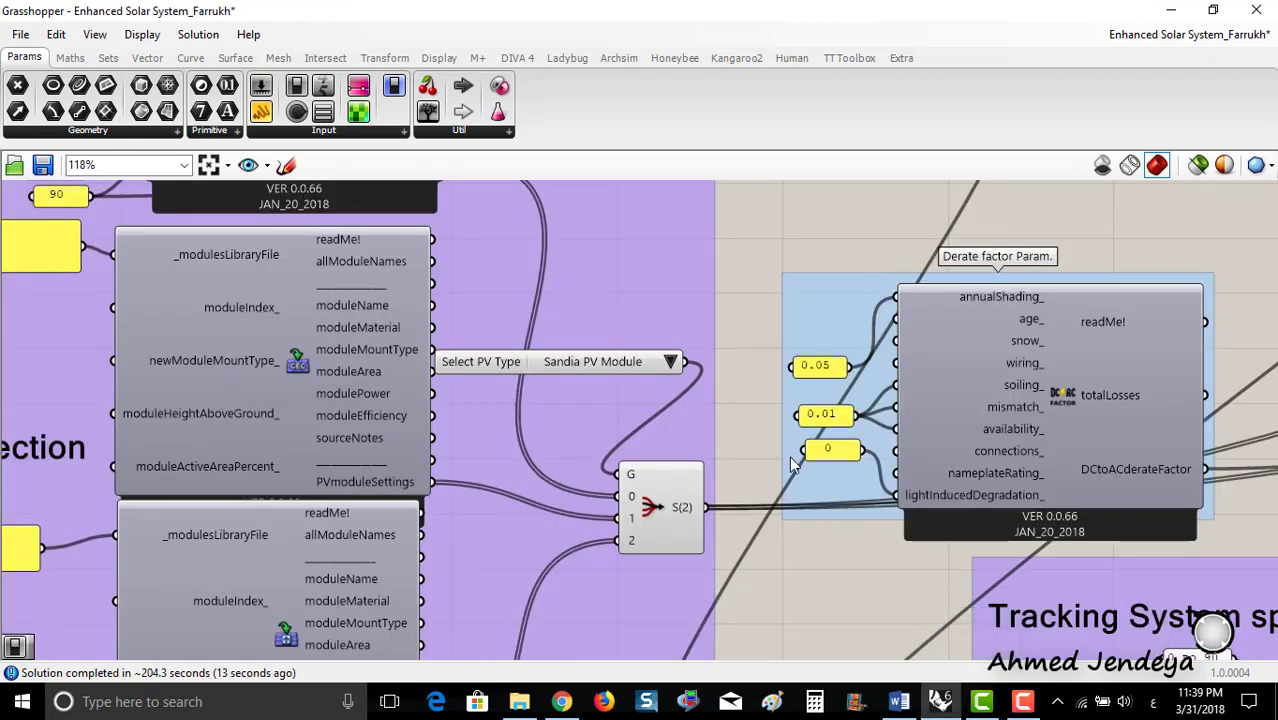
- Check the available module options in the Select PV Type list, keeping Sandia PV Module selected
scroll(636, 362, "down", 1)
right_click_drag(627, 367, 597, 422)
scroll(612, 426, "up", 3)
left_click(640, 381)
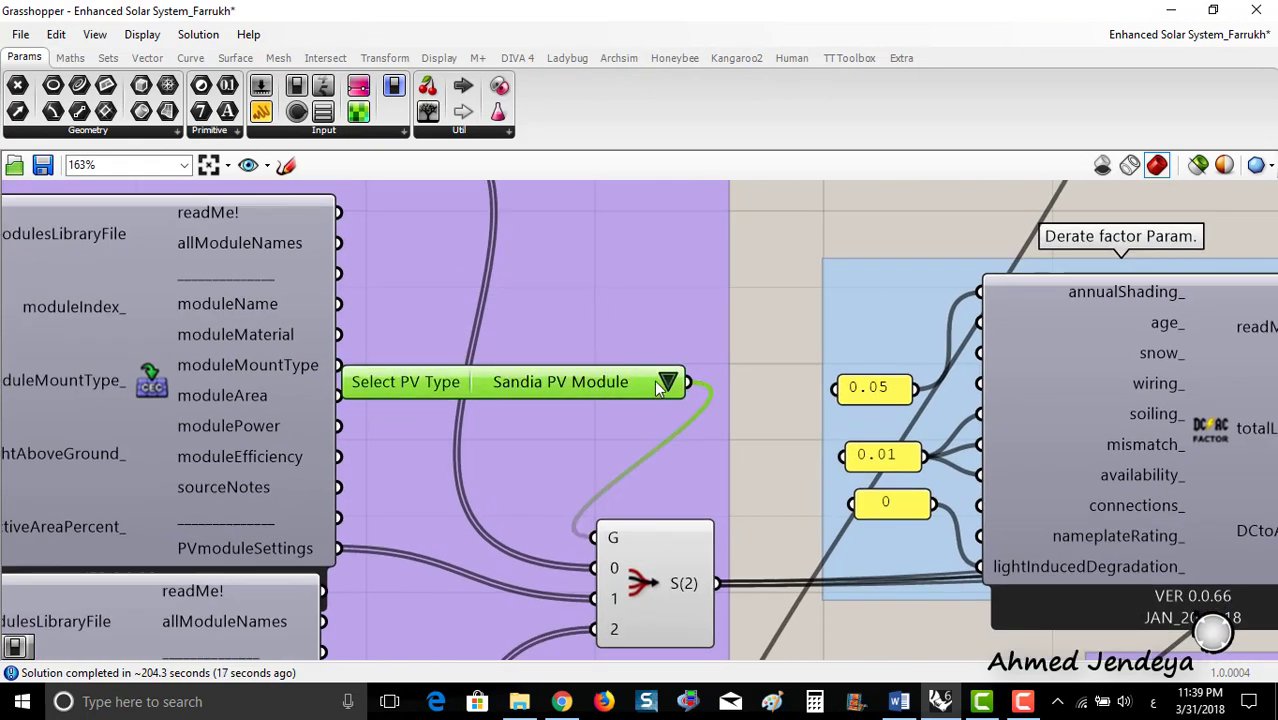
left_click(661, 386)
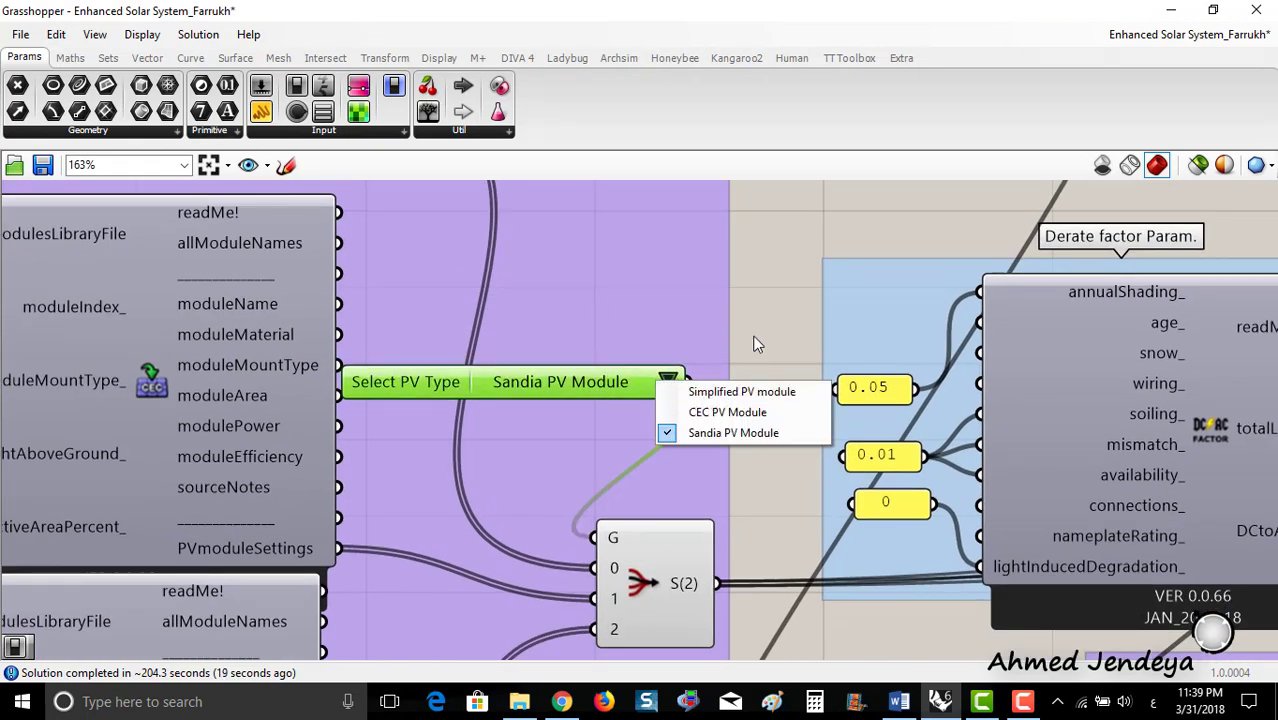
left_click(676, 341)
- Wire the R output feeding the Tracker Power panel to the Sandia & Vertical Axis data recorder, and disconnect it once the value is recorded
scroll(669, 340, "down", 10)
scroll(830, 375, "up", 6)
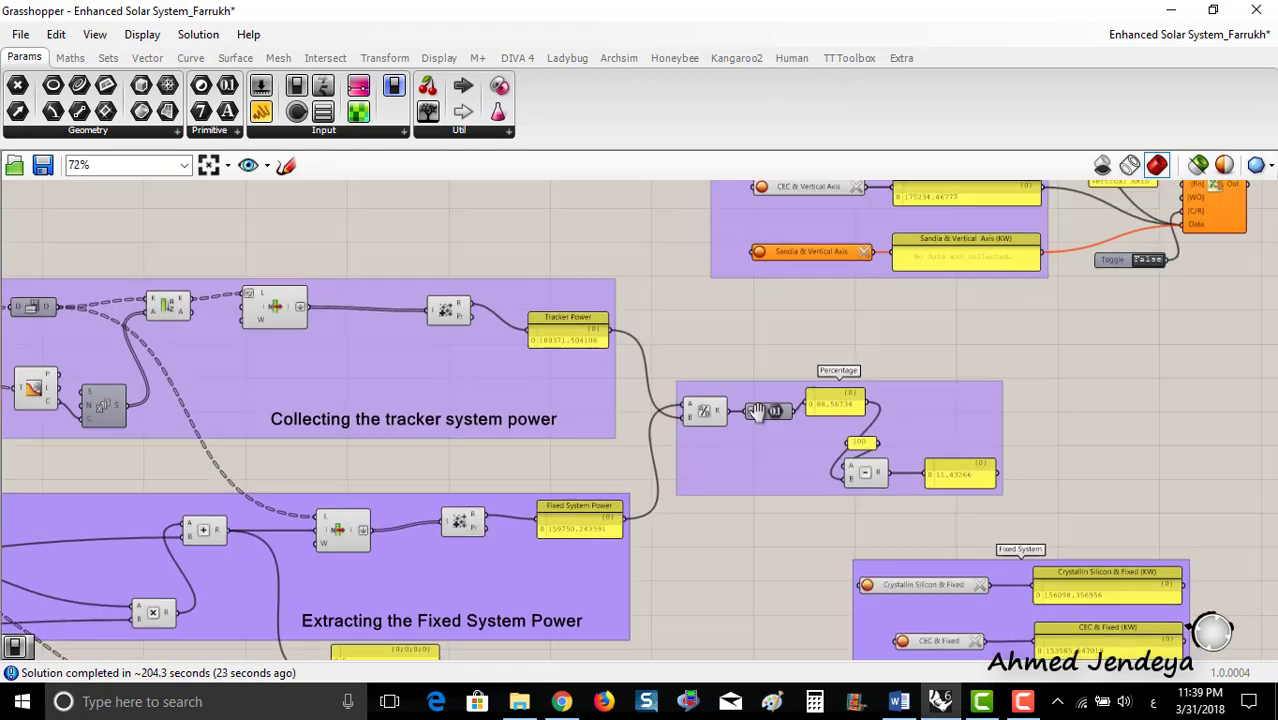
right_click_drag(758, 411, 494, 513)
scroll(443, 415, "up", 1)
right_click_drag(420, 494, 464, 434)
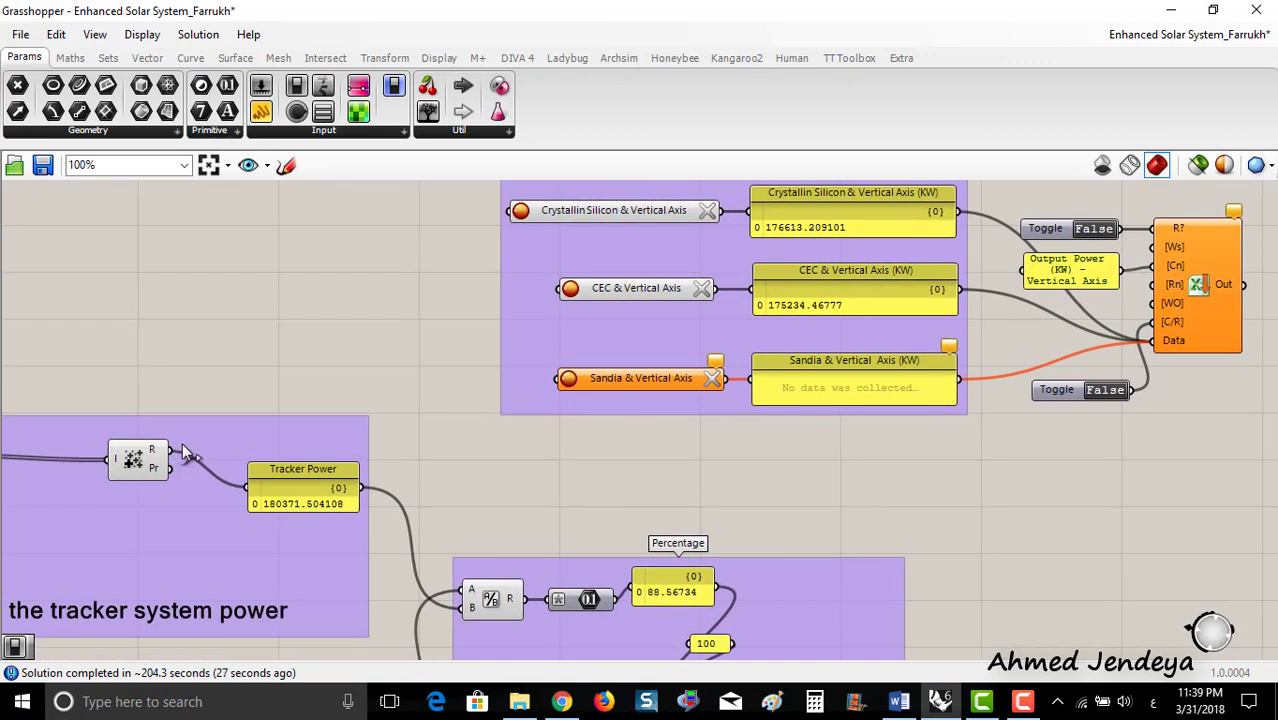
left_click_drag(171, 450, 558, 379)
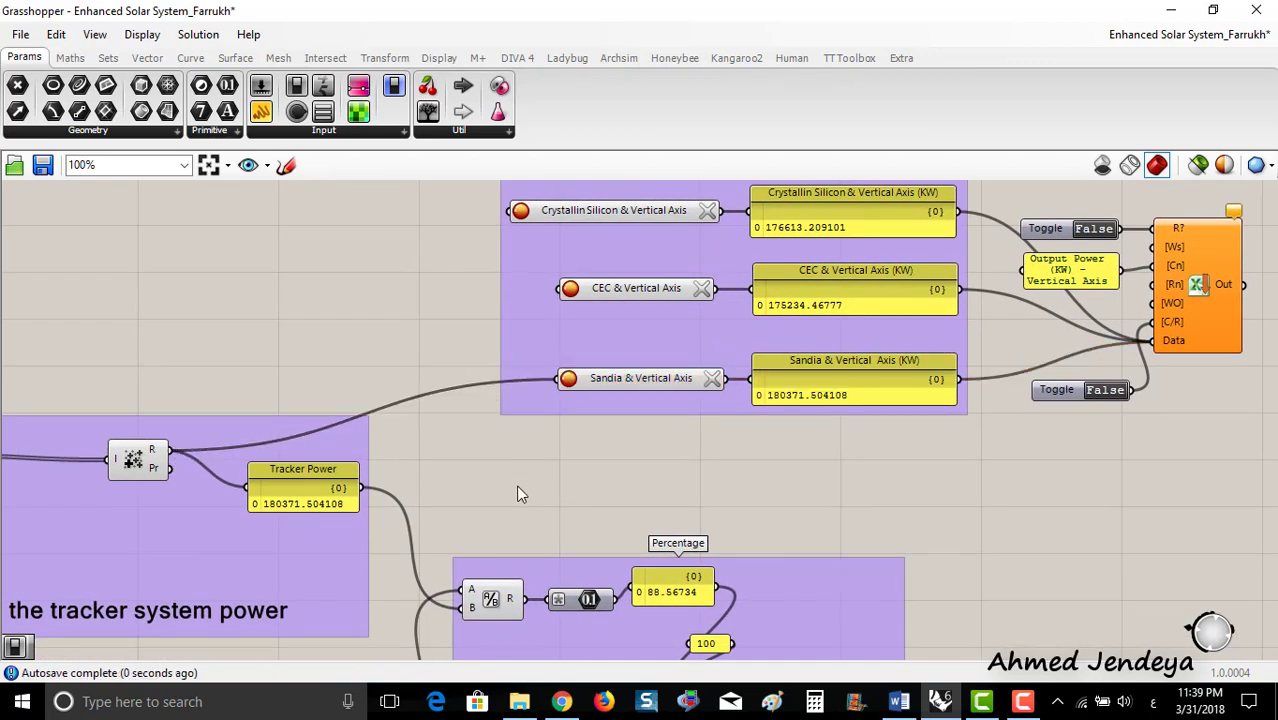
left_click_drag(171, 451, 556, 390)
- Wire the R output feeding the Fixed System Power panel to the Sandia & Fixed data recorder, and disconnect it once the value is recorded
scroll(508, 440, "down", 3)
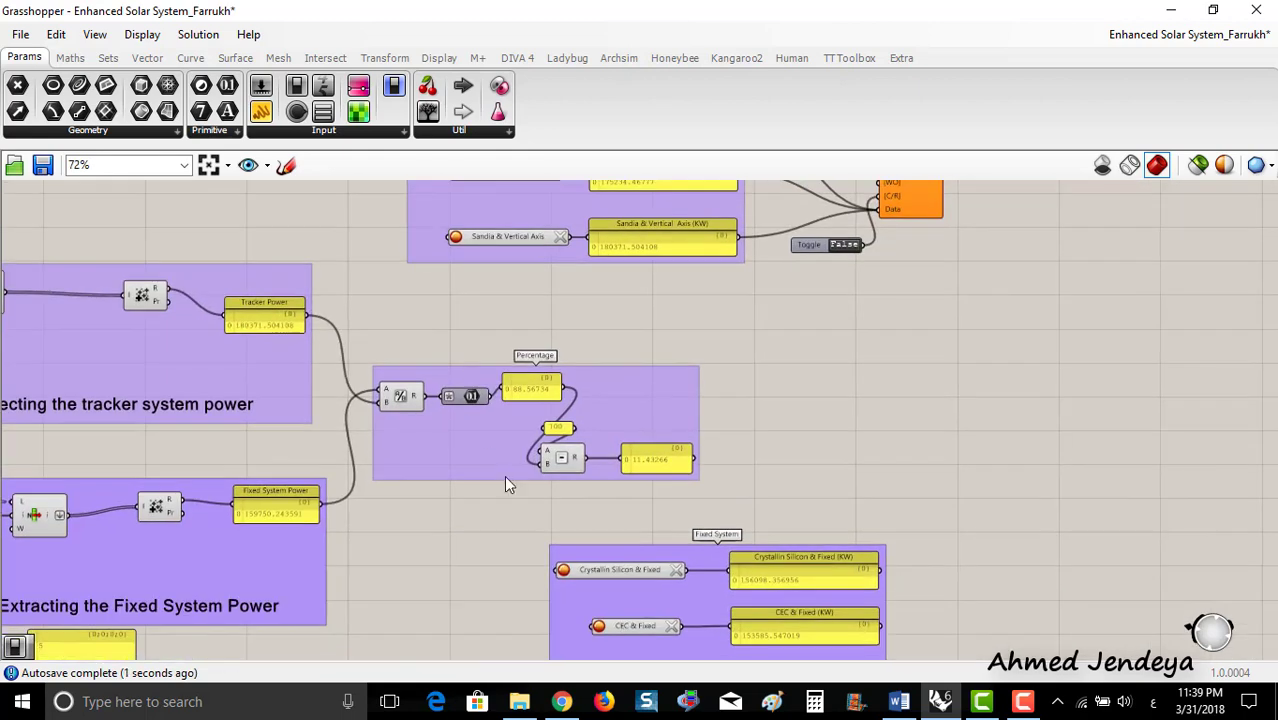
right_click_drag(506, 476, 436, 430)
scroll(136, 462, "up", 3)
scroll(294, 462, "down", 1)
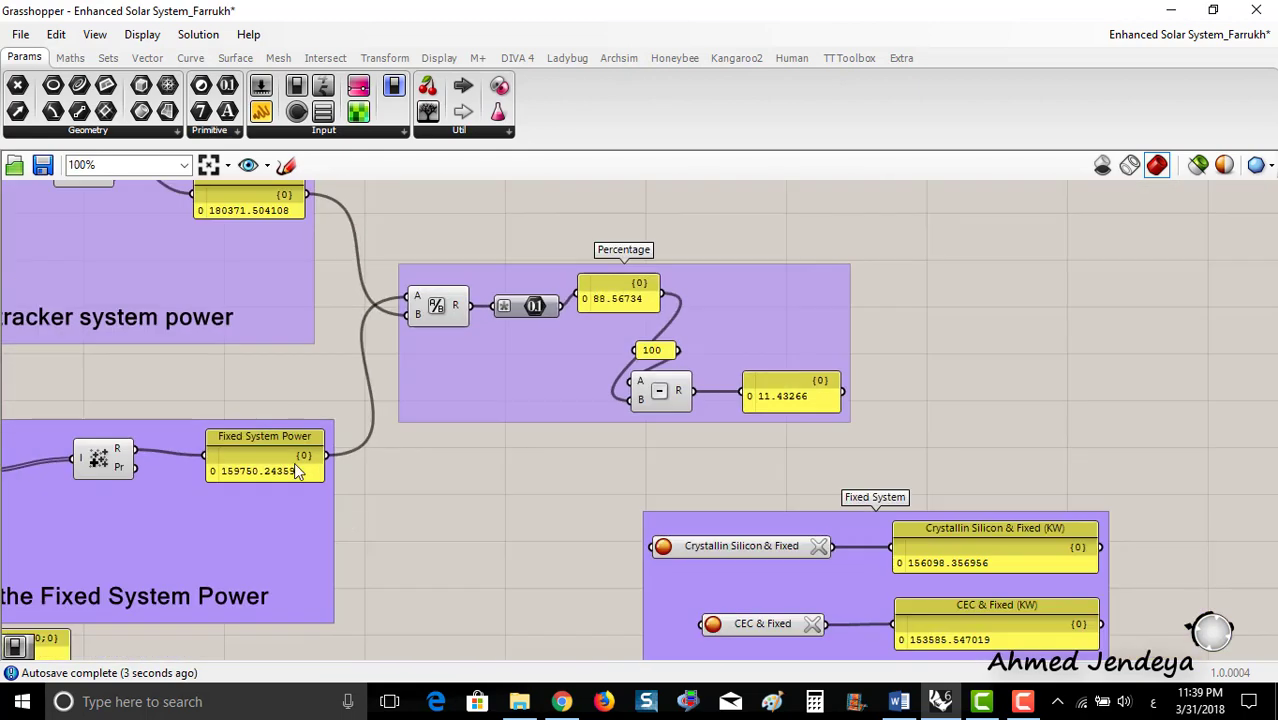
right_click_drag(294, 462, 258, 421)
left_click_drag(72, 370, 646, 648)
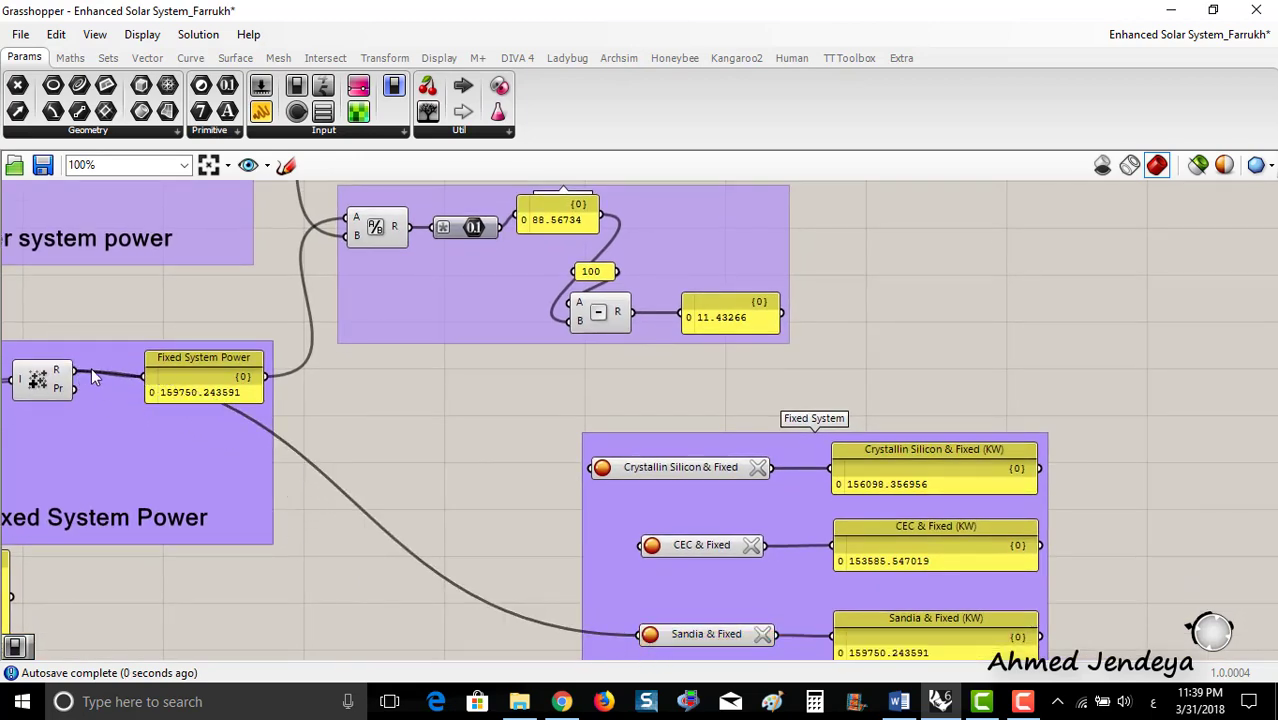
left_click_drag(84, 378, 638, 636)
key("ctrl+z")
- Review the recorded power values in the Fixed System and Vertical Axis groups and their wiring into the Write To Excel component
scroll(478, 479, "down", 2)
right_click_drag(658, 509, 556, 529)
scroll(630, 527, "up", 2)
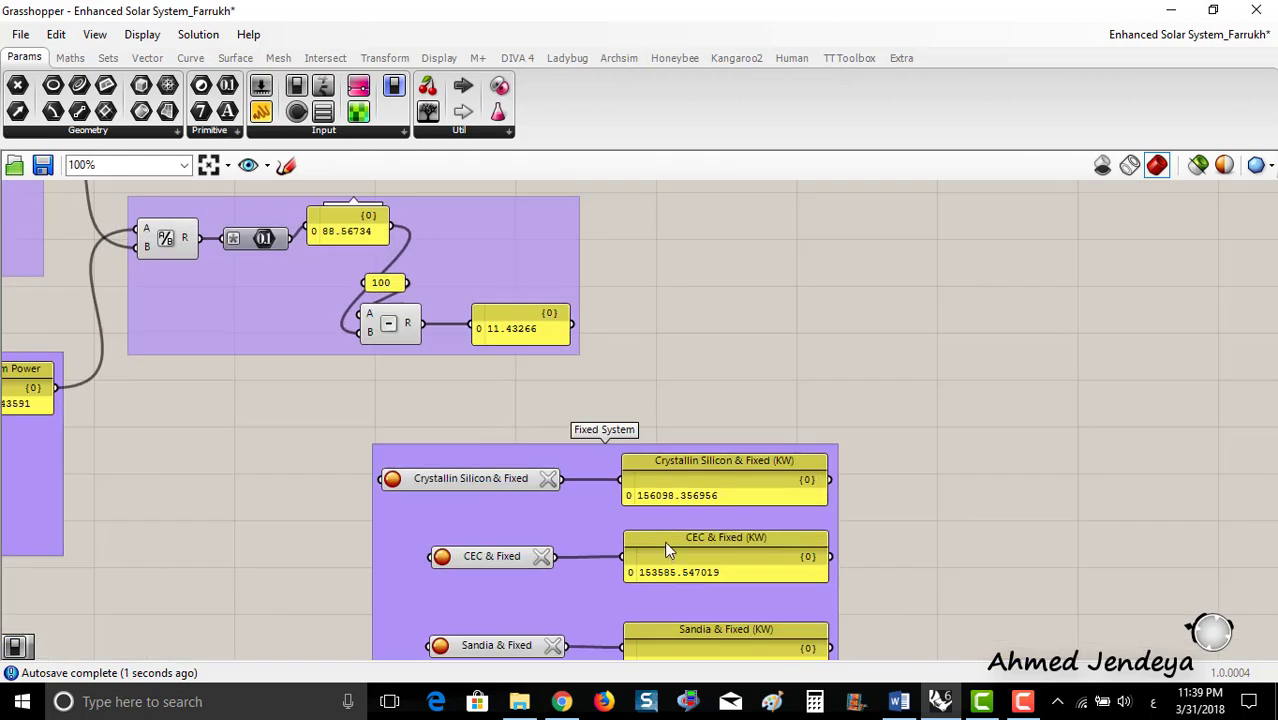
right_click_drag(664, 541, 637, 456)
scroll(630, 425, "down", 1)
right_click_drag(588, 331, 588, 560)
scroll(580, 545, "down", 2)
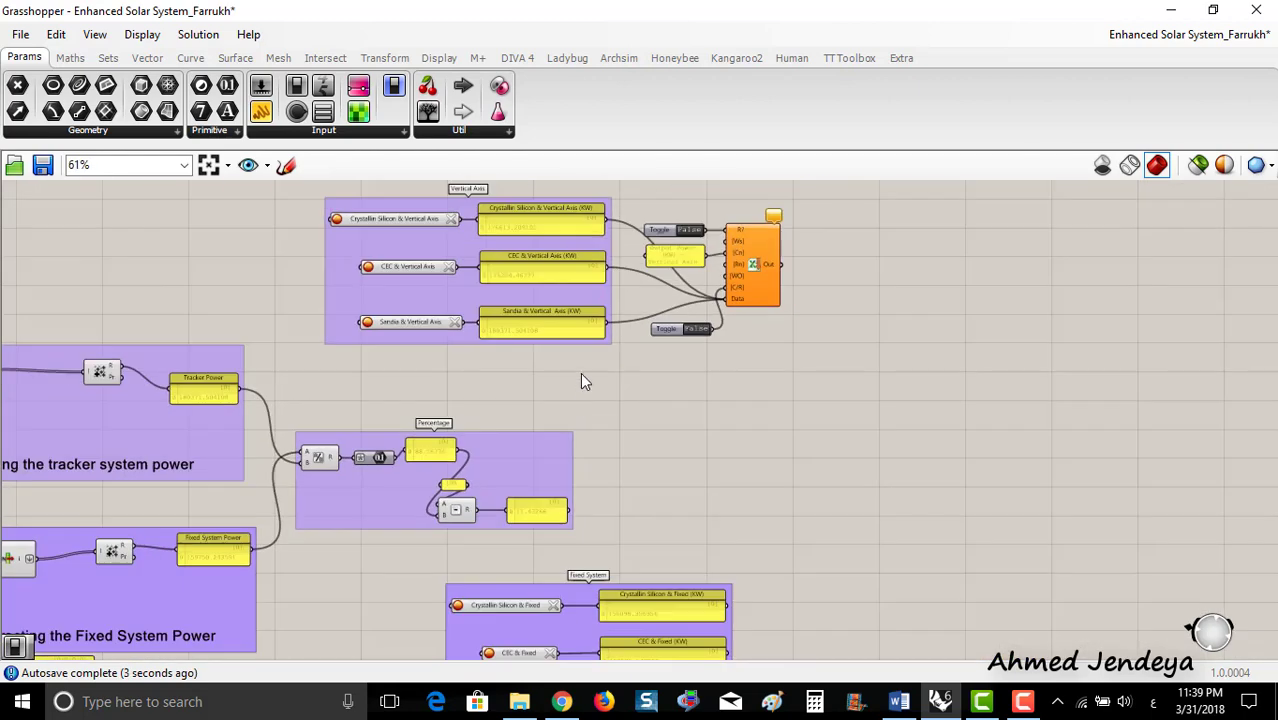
right_click_drag(589, 253, 553, 385)
scroll(553, 385, "up", 3)
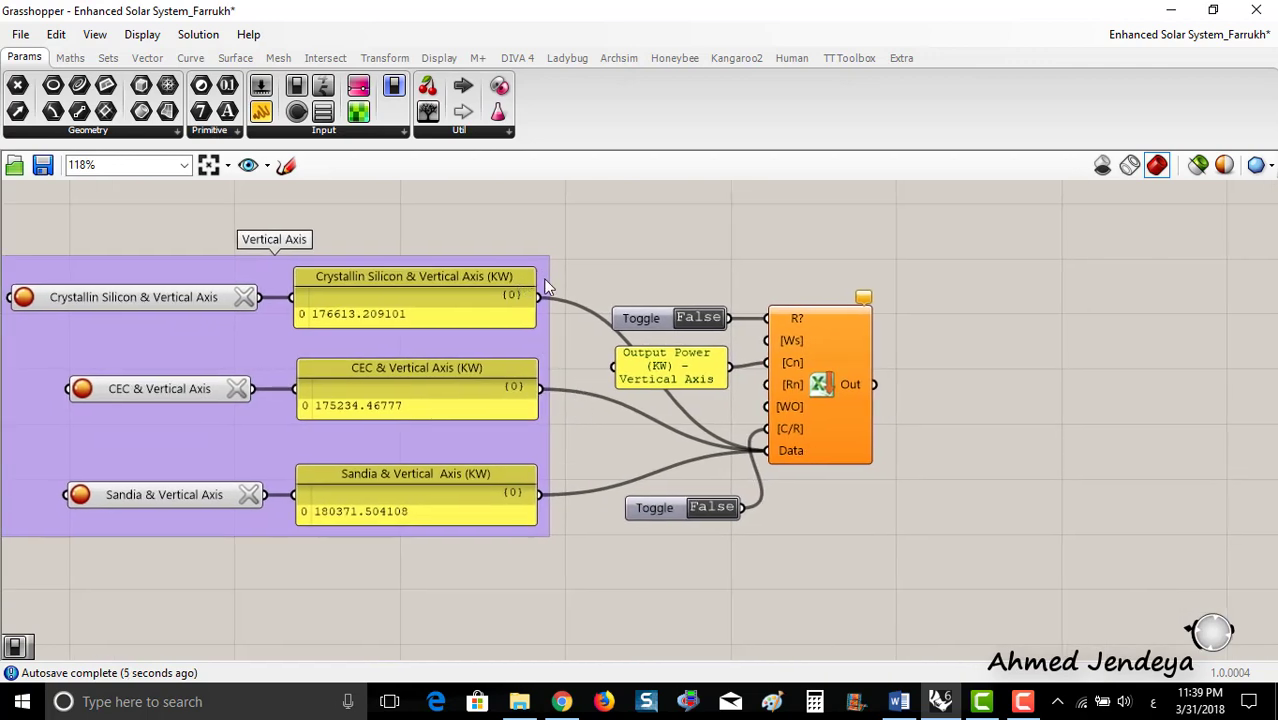
right_click_drag(604, 346, 647, 347)
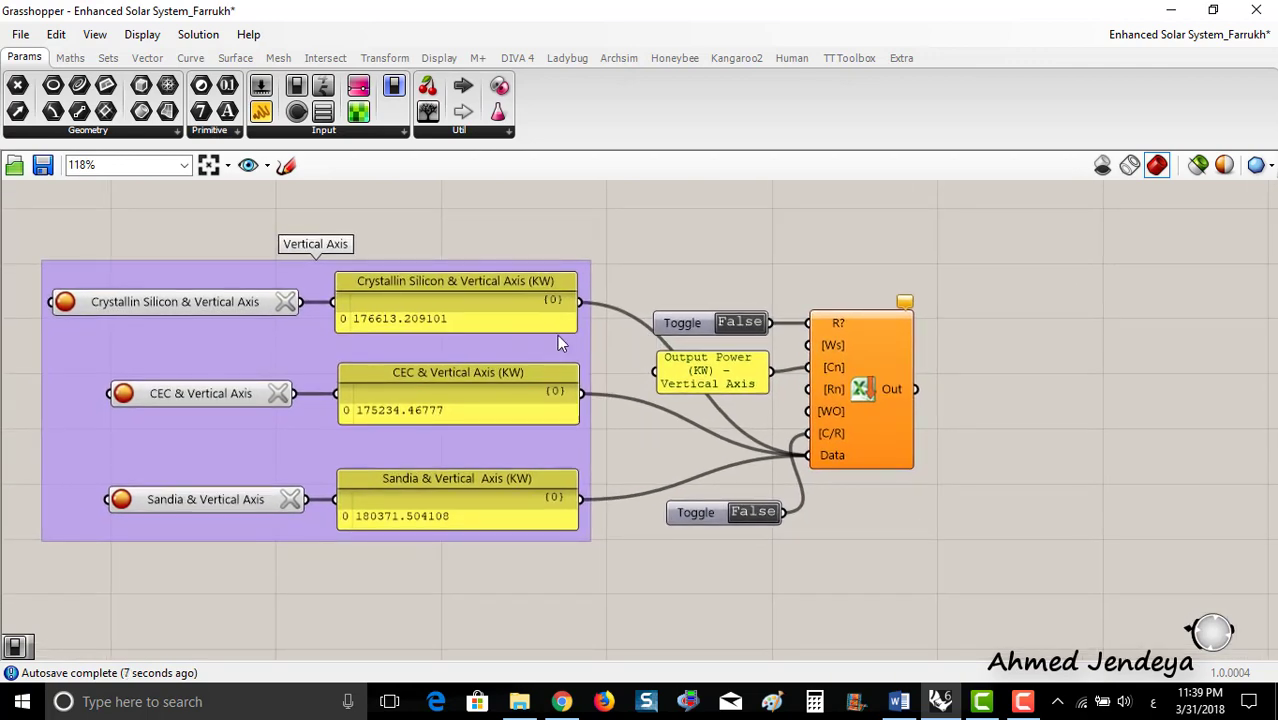
right_click_drag(557, 334, 495, 324)
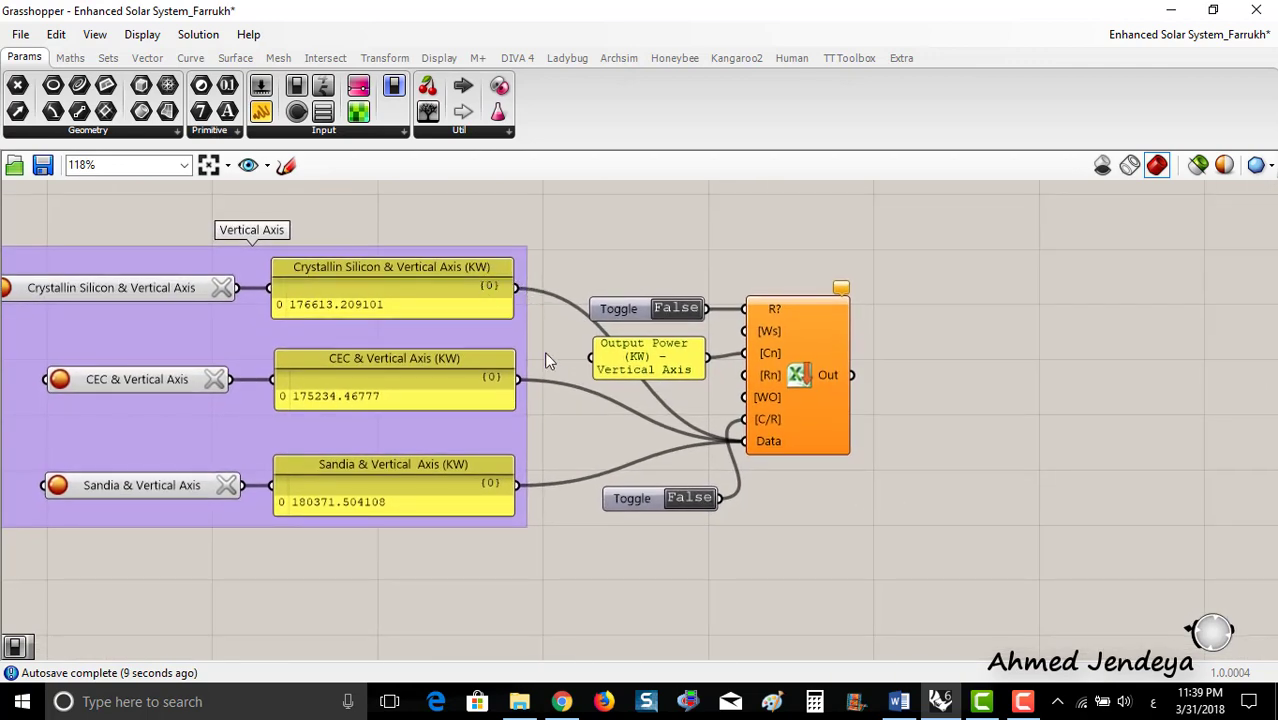
- Move the Write To Excel component slightly farther from its input toggles and panels
left_click(795, 437)
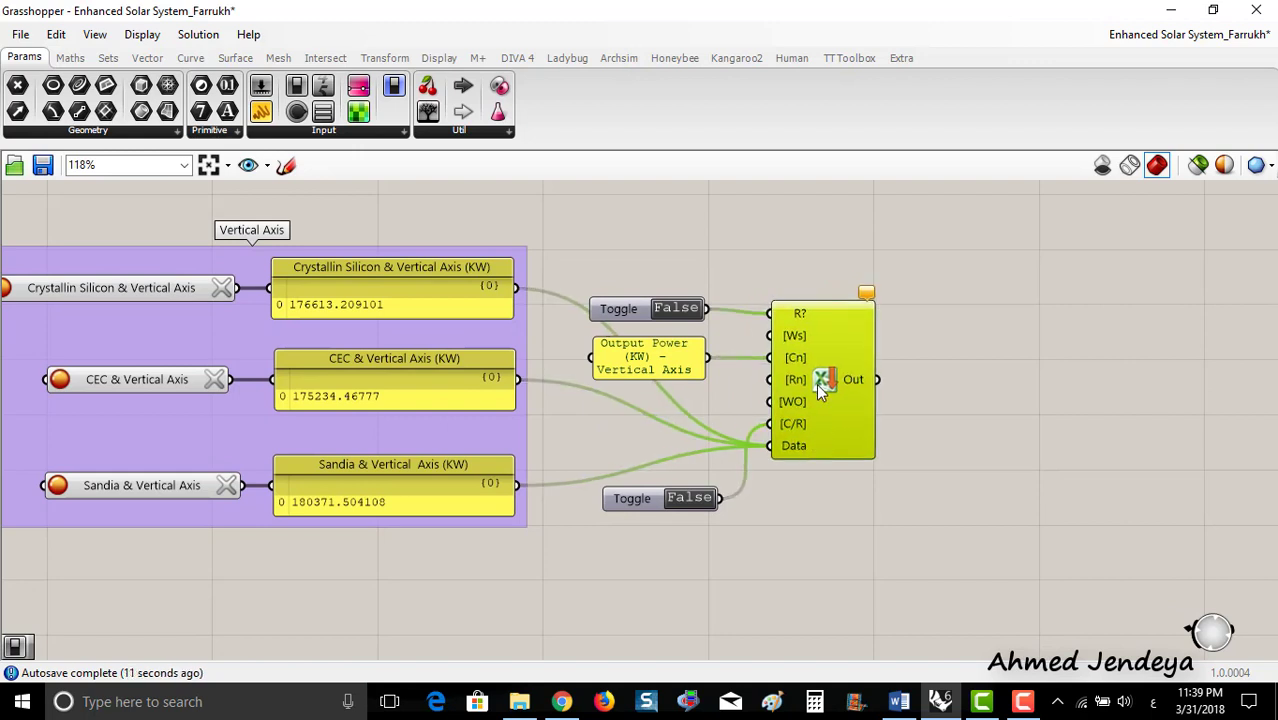
scroll(834, 381, "up", 1)
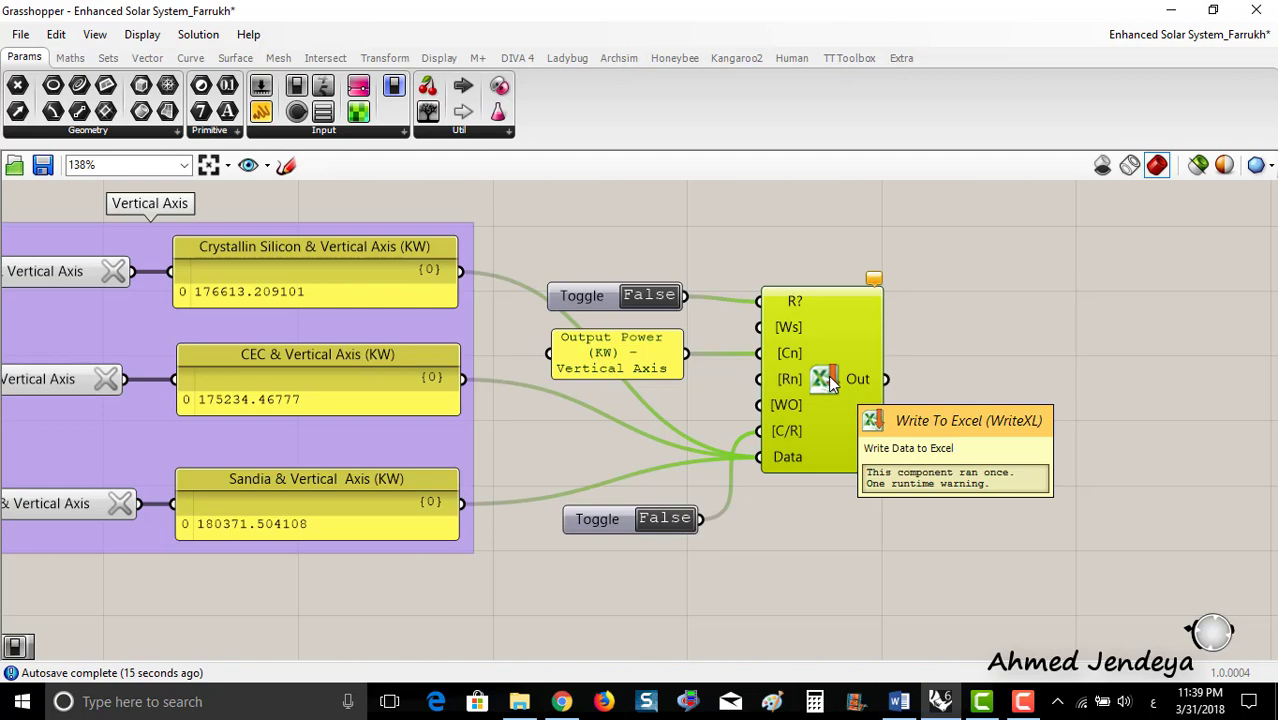
right_click_drag(716, 439, 685, 449)
- Reposition and widen the "Output Power (KW) - Vertical Axis" panel that feeds the Cn input of the Write To Excel component
left_click_drag(601, 368, 641, 361)
scroll(746, 361, "up", 1)
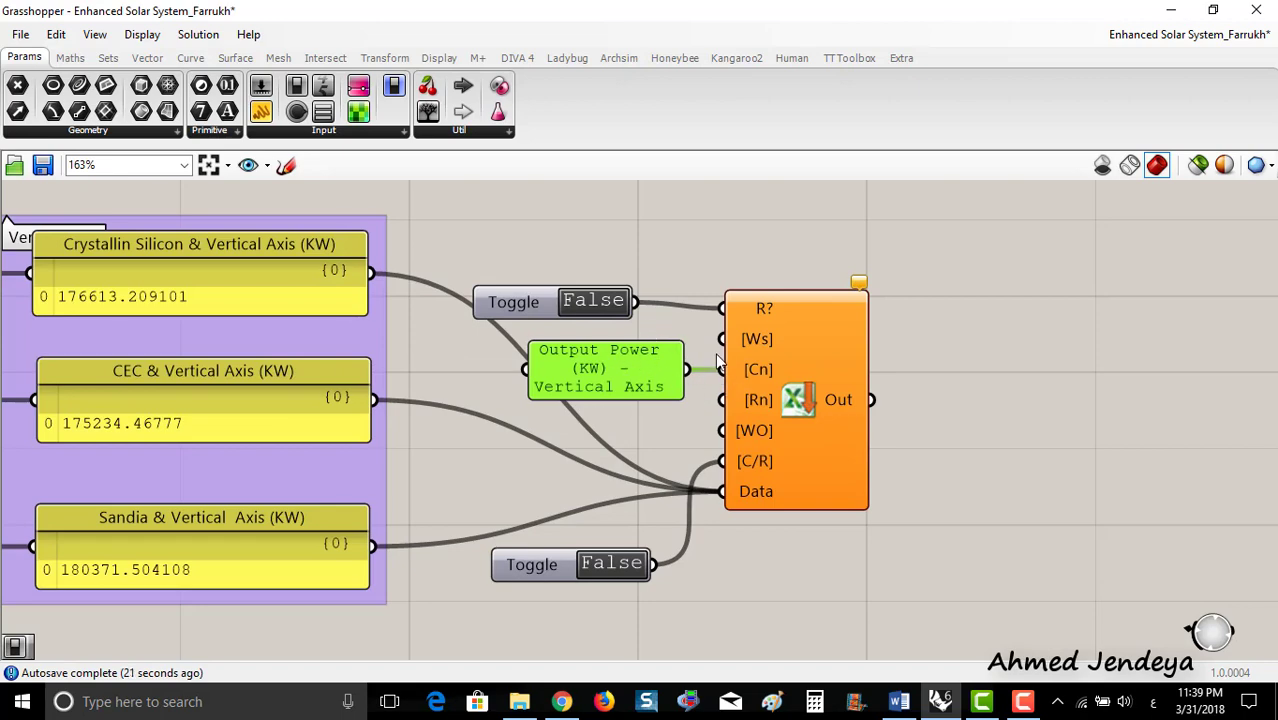
scroll(720, 362, "up", 1)
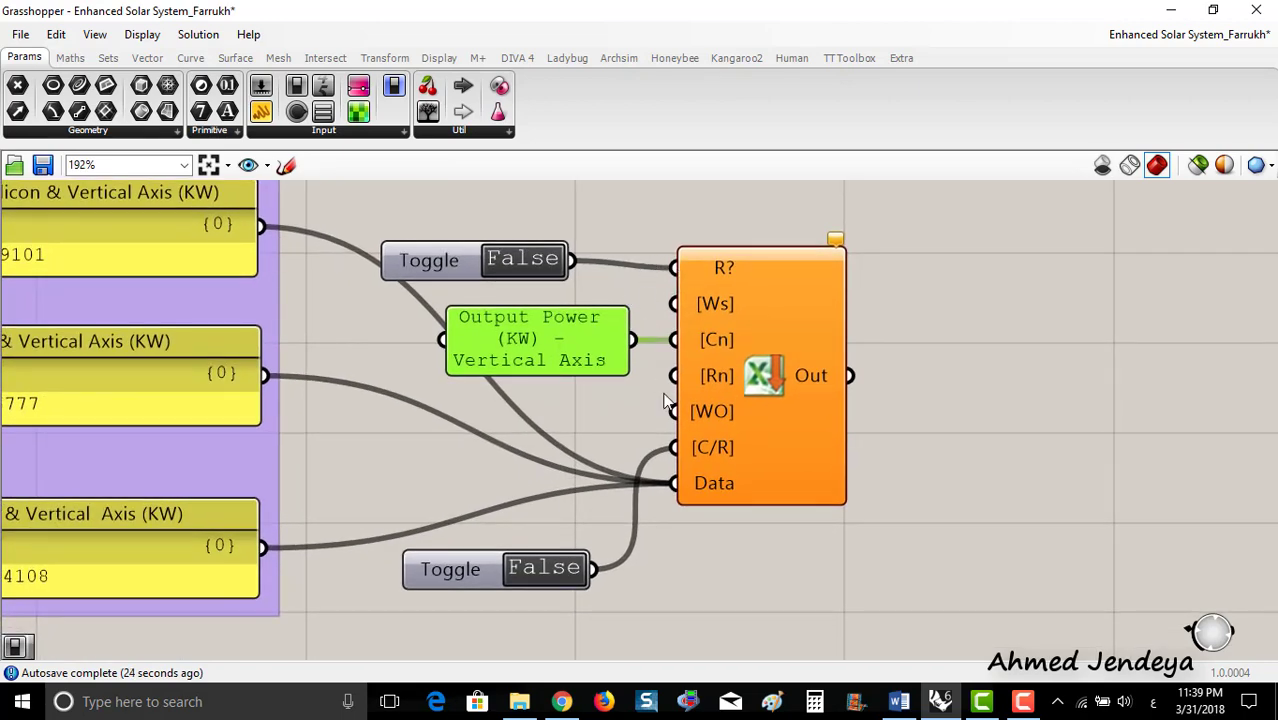
right_click_drag(599, 487, 563, 457)
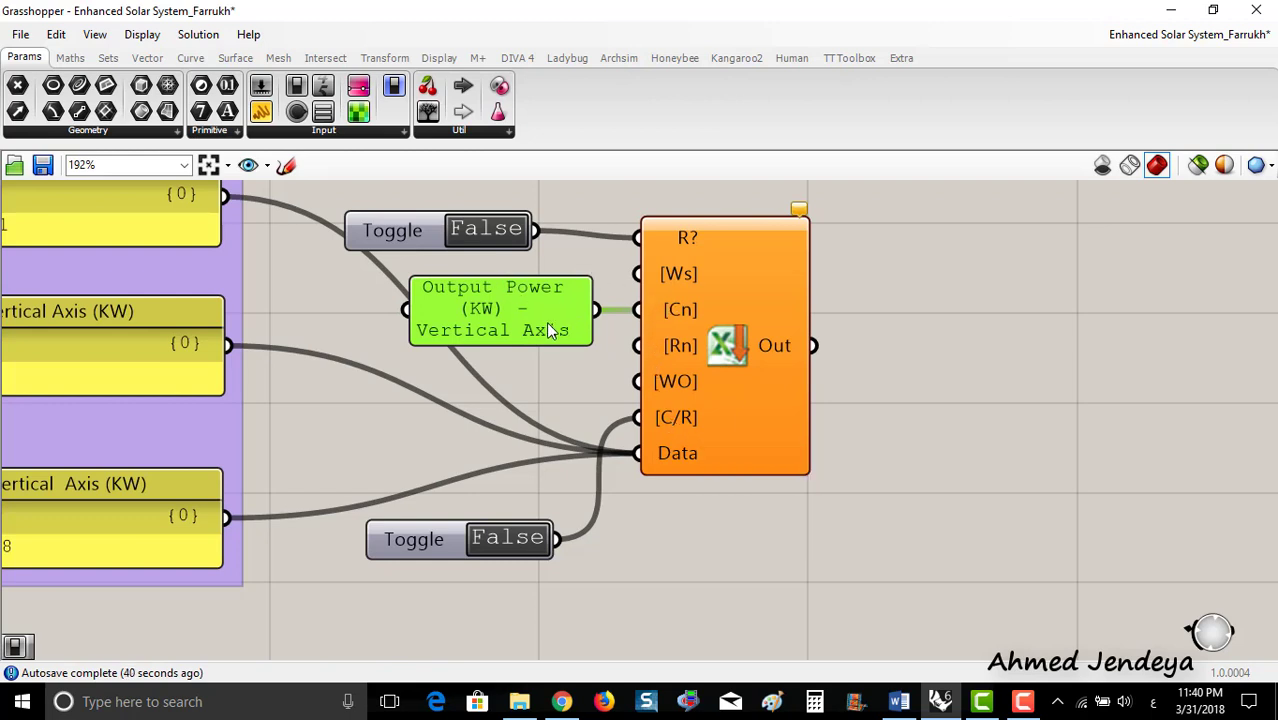
left_click_drag(565, 330, 431, 319)
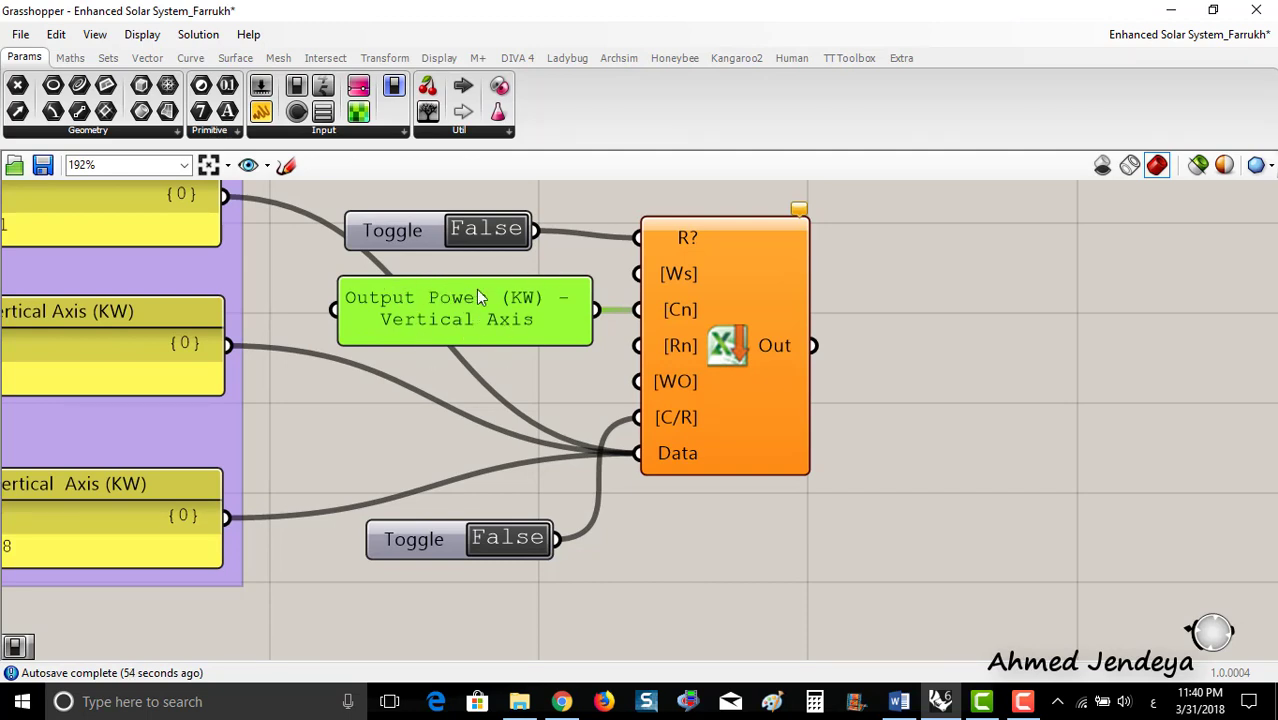
right_click_drag(518, 318, 477, 343)
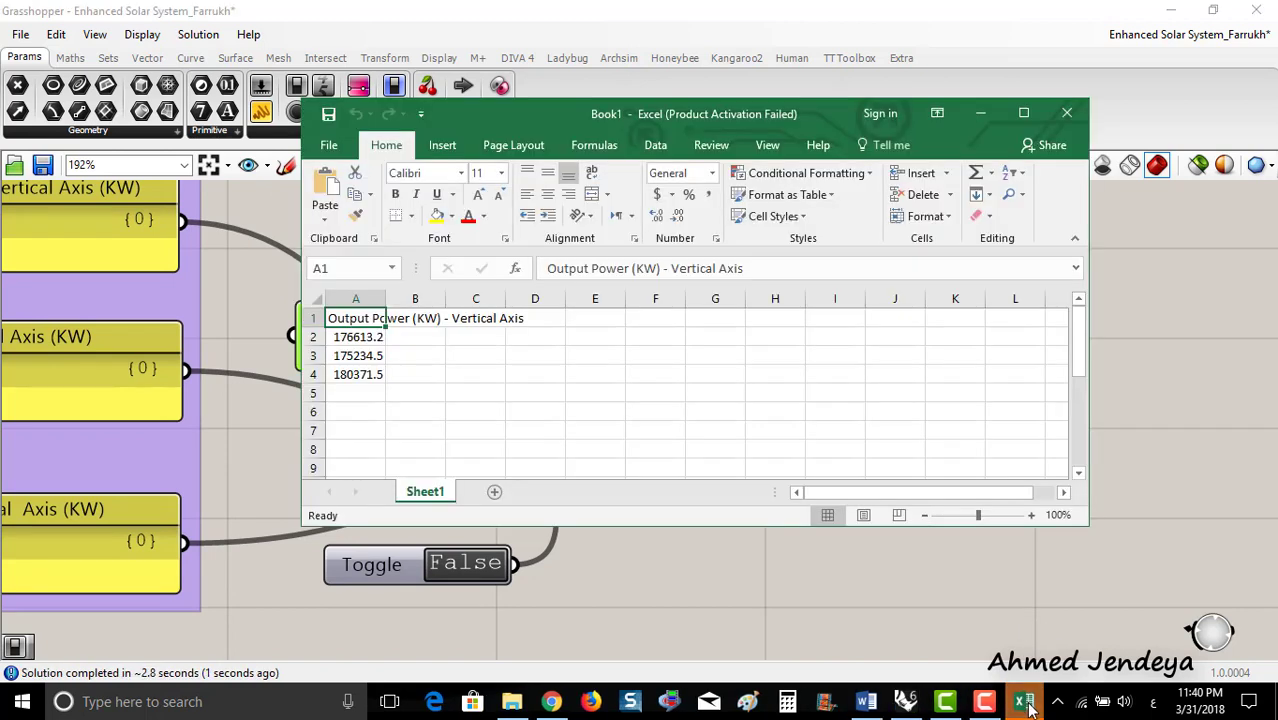
- Maximise the exported Book1 workbook in Excel, dismissing the activation notice, and check the output power values in A2:A4
left_click(1024, 113)
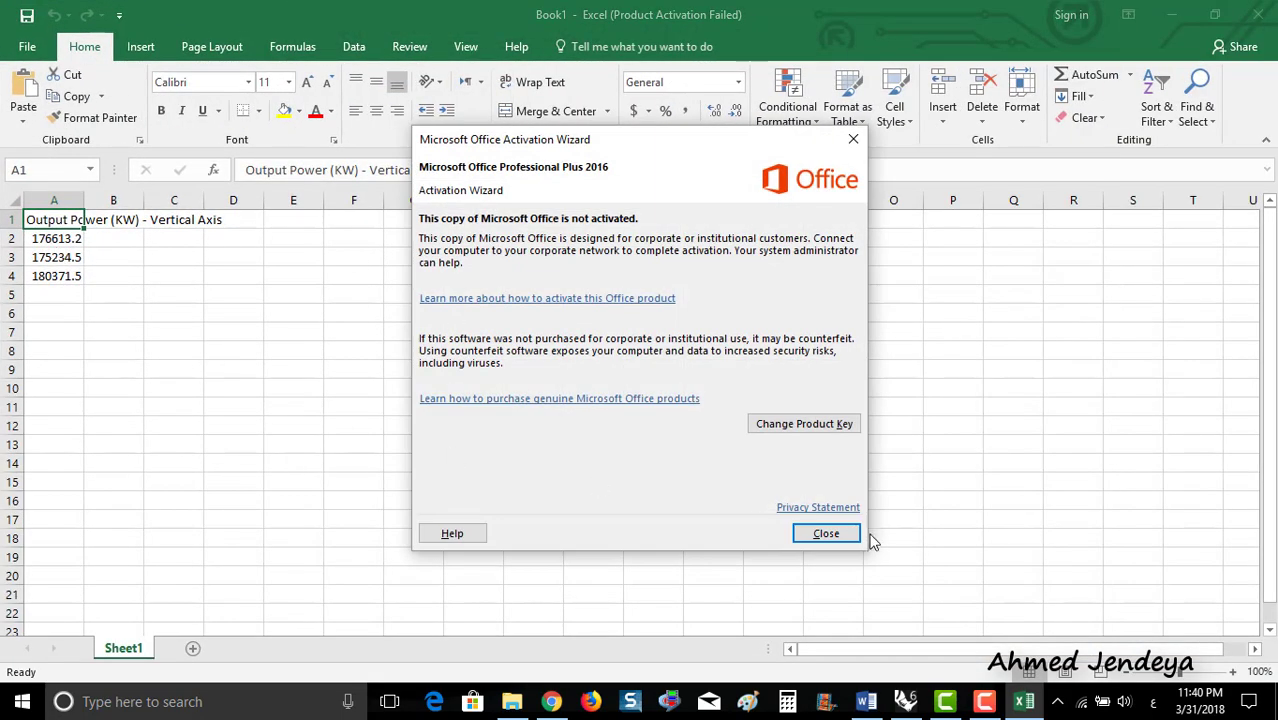
left_click(847, 534)
left_click(62, 242)
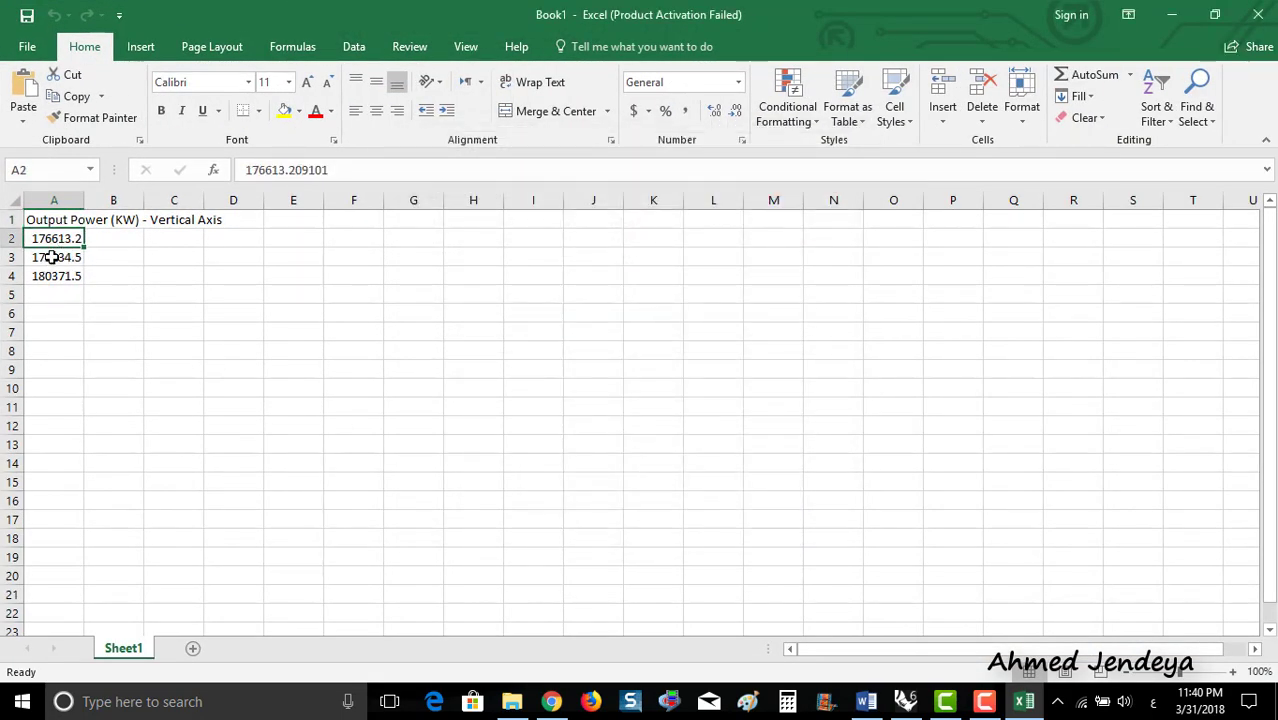
left_click_drag(54, 276, 54, 249)
left_click(71, 279)
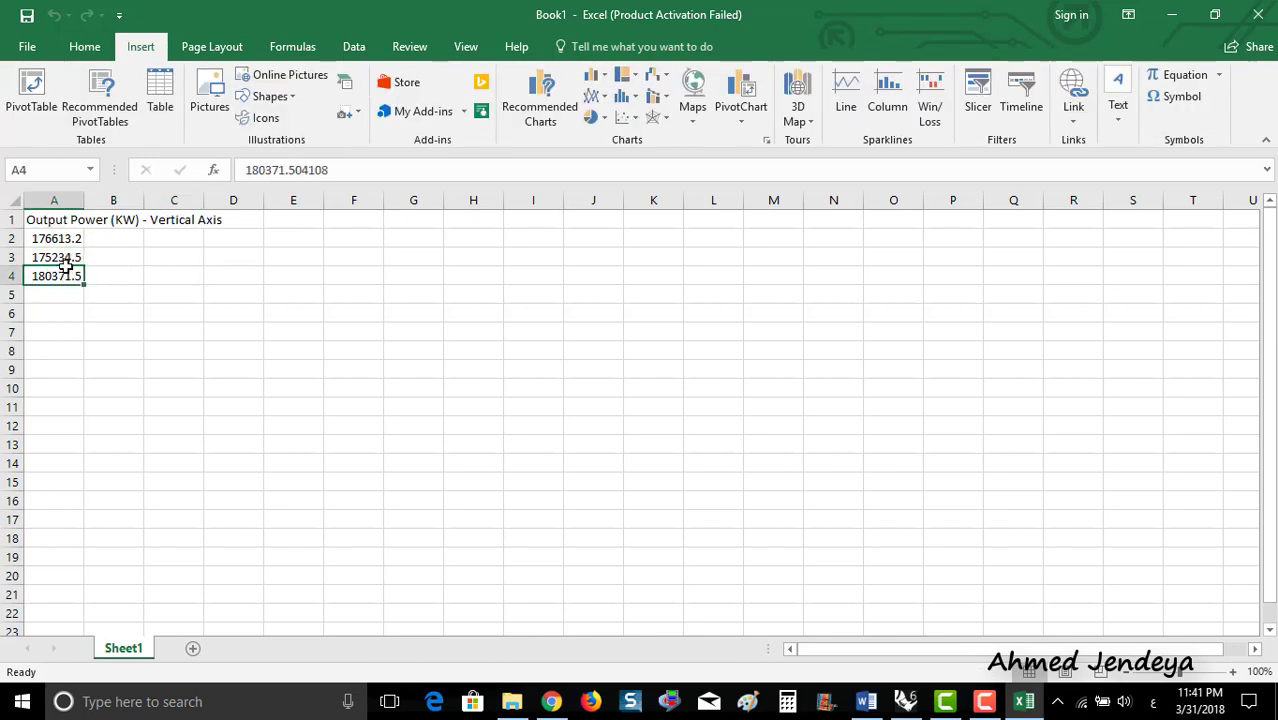
- Insert a 2-D column chart from the vertical axis output power data in cells A1:A4
left_click_drag(64, 266, 48, 218)
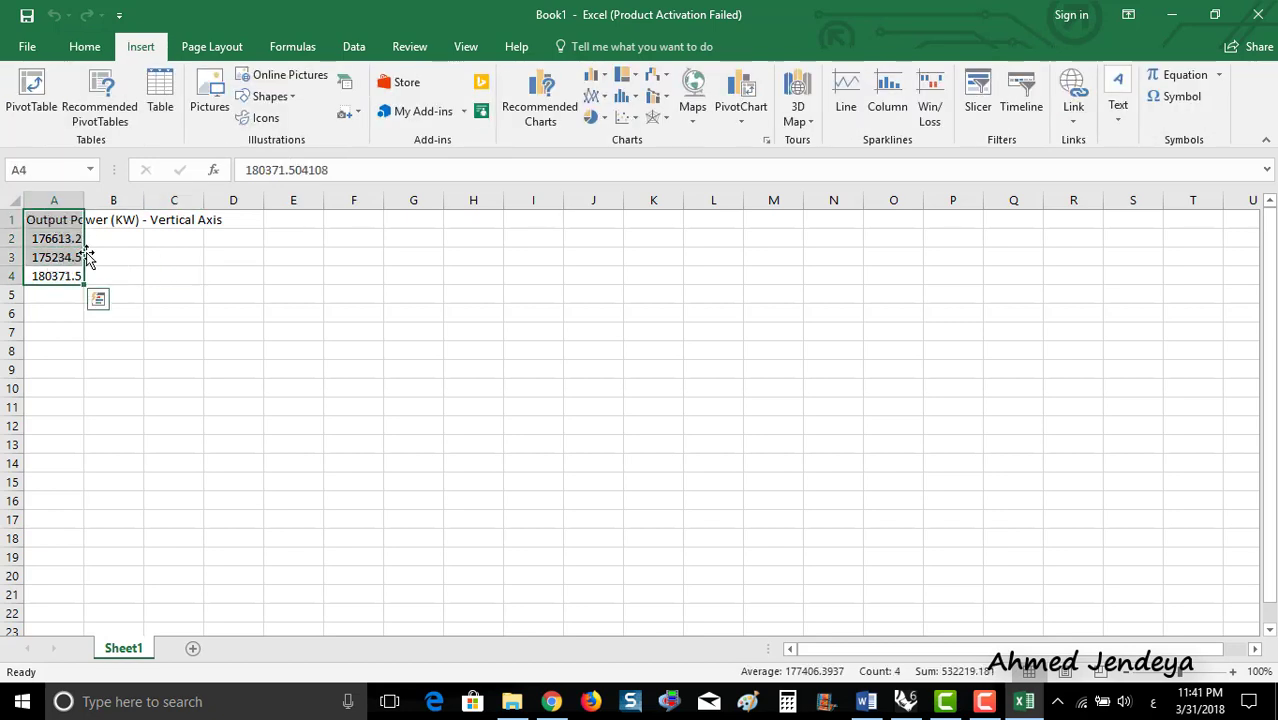
left_click(84, 46)
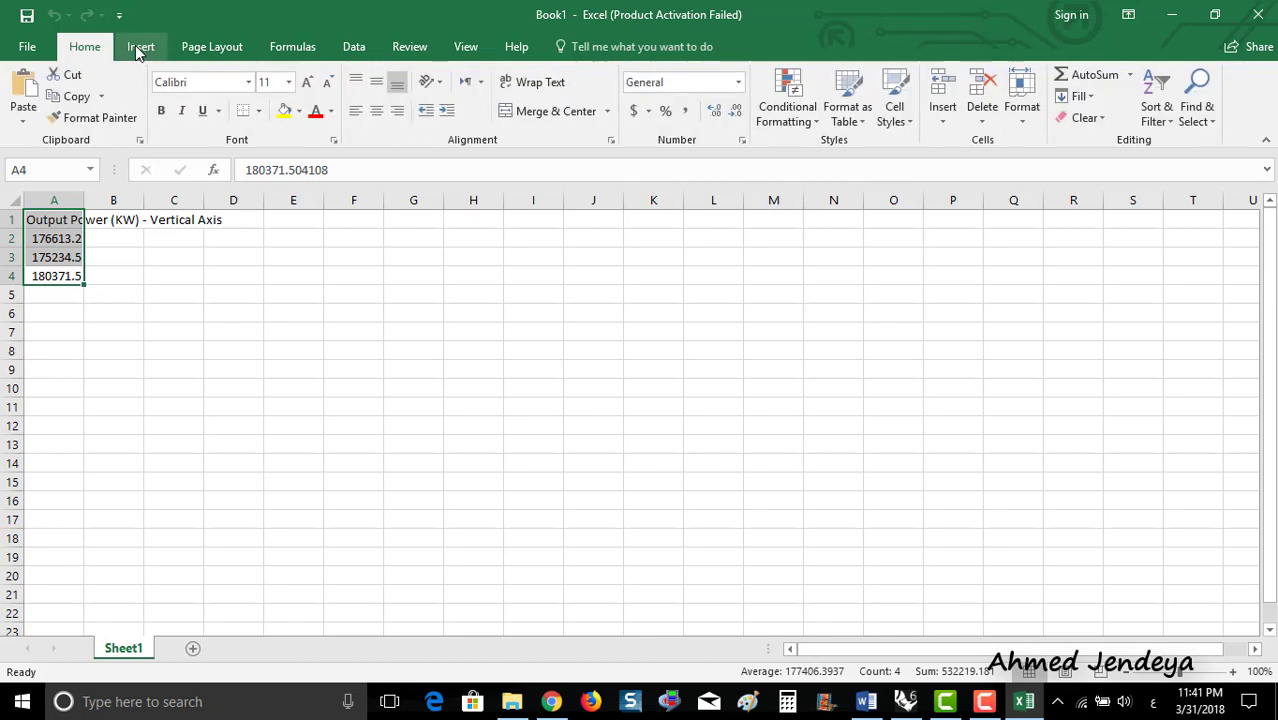
left_click(139, 47)
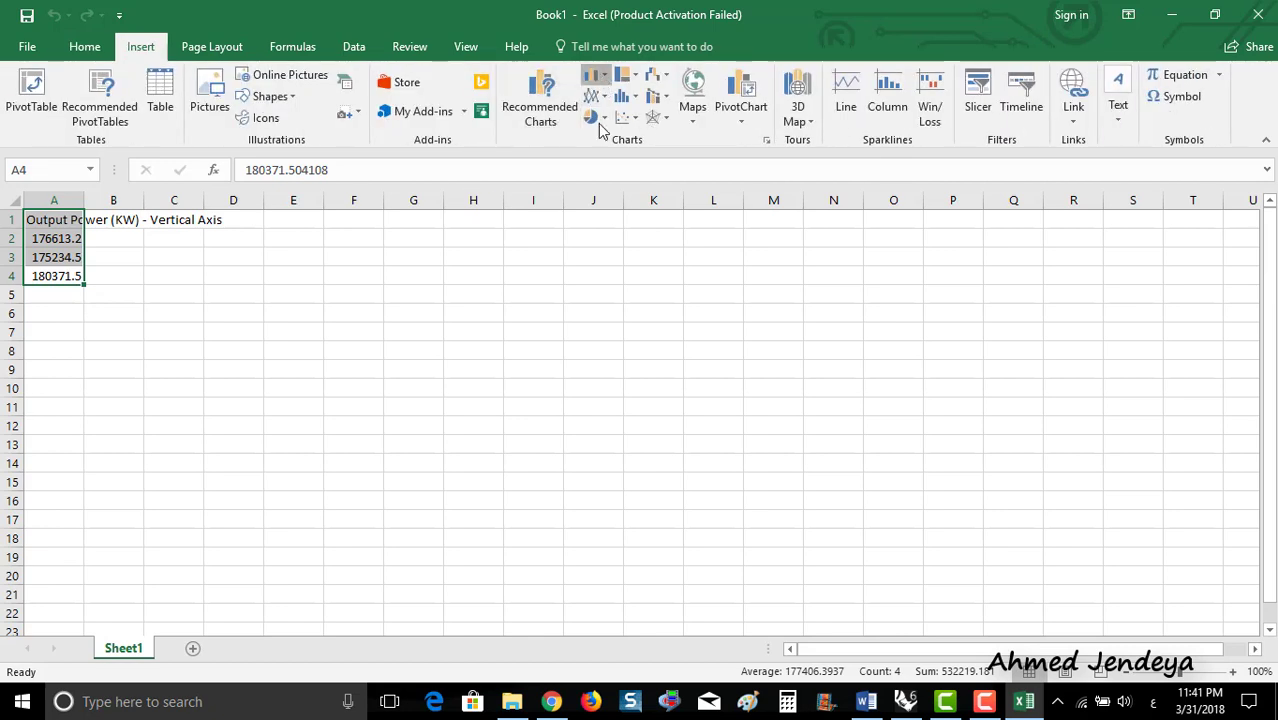
left_click(595, 76)
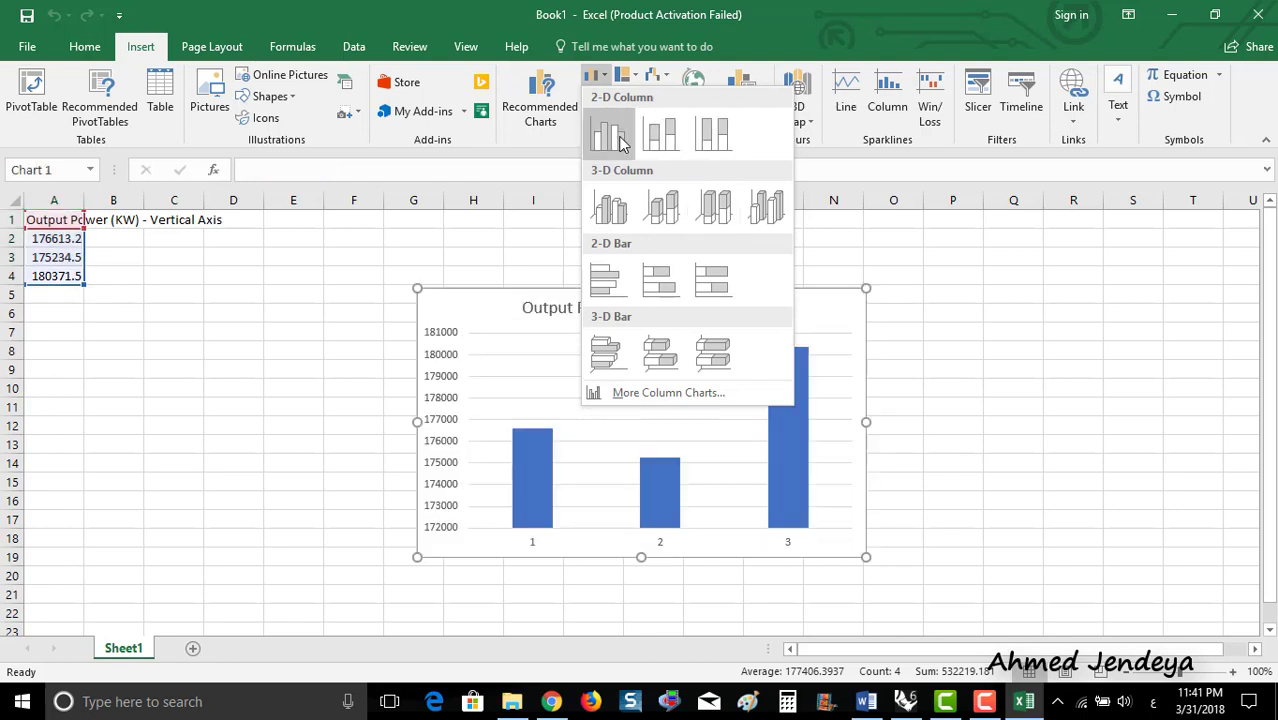
left_click(677, 145)
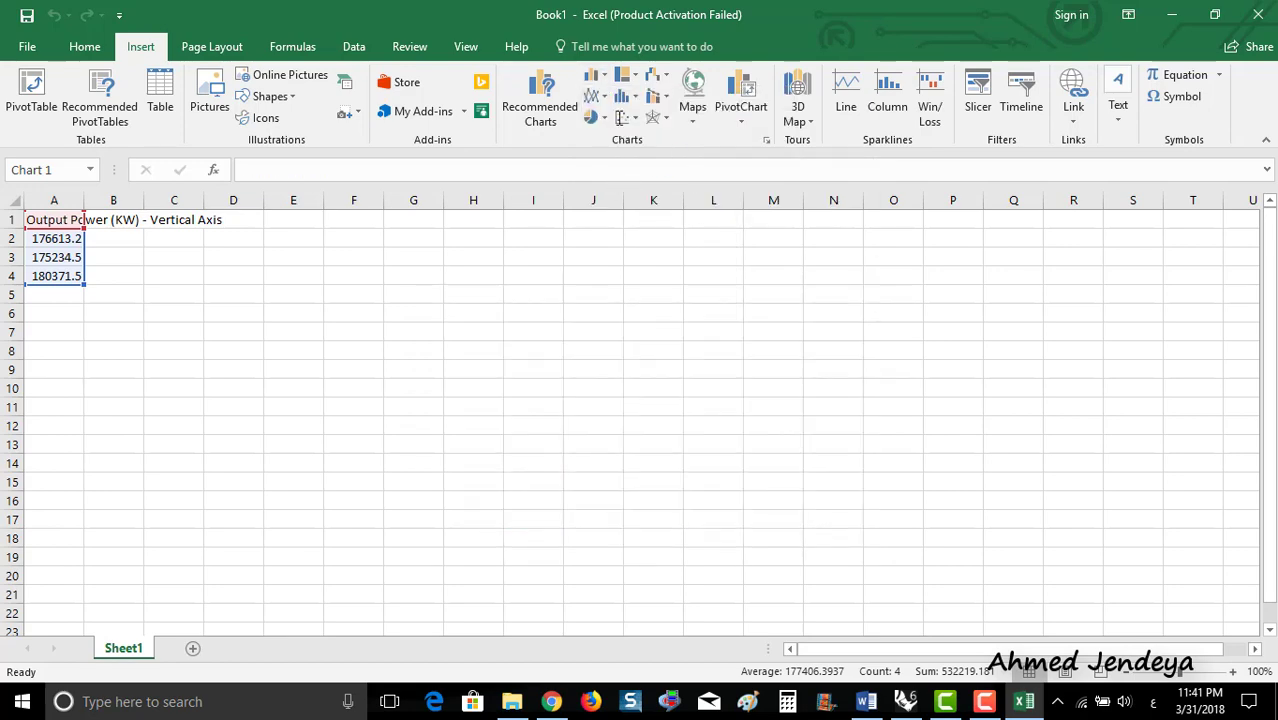
left_click(142, 47)
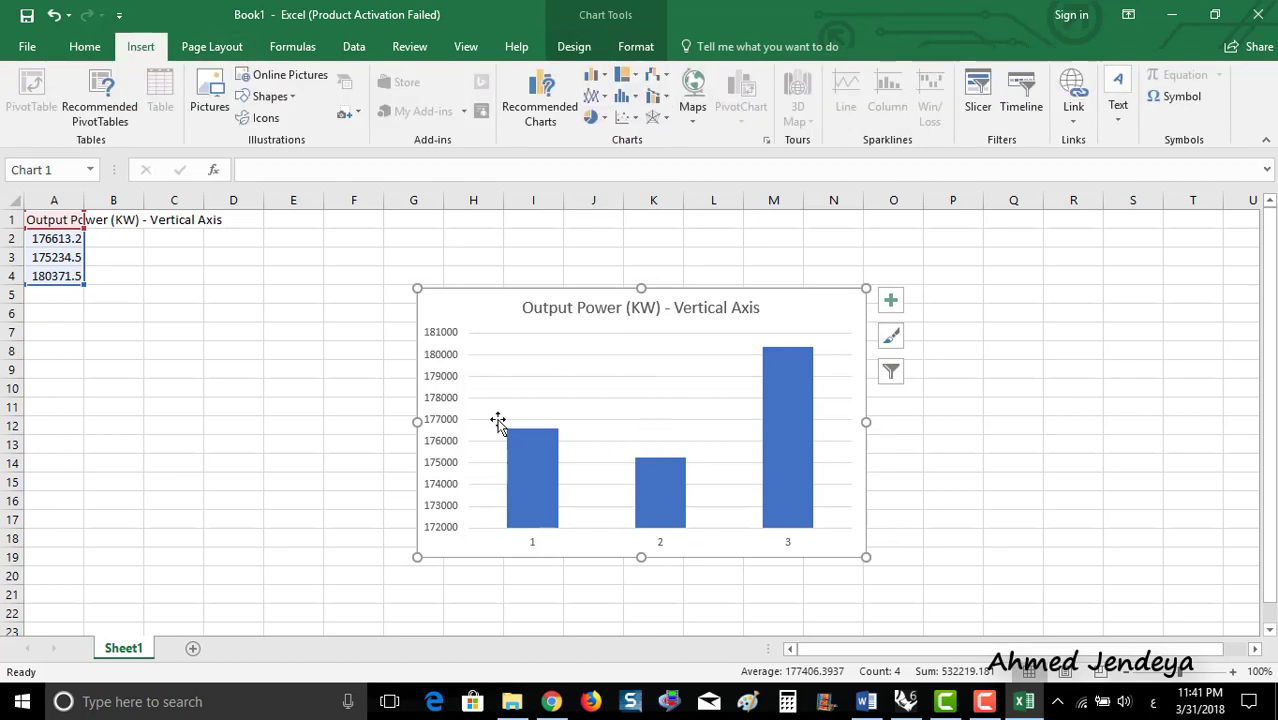
- Replace the column chart with a 2-D Line with Markers chart of the vertical axis output power data in A1:A4
left_click(688, 354)
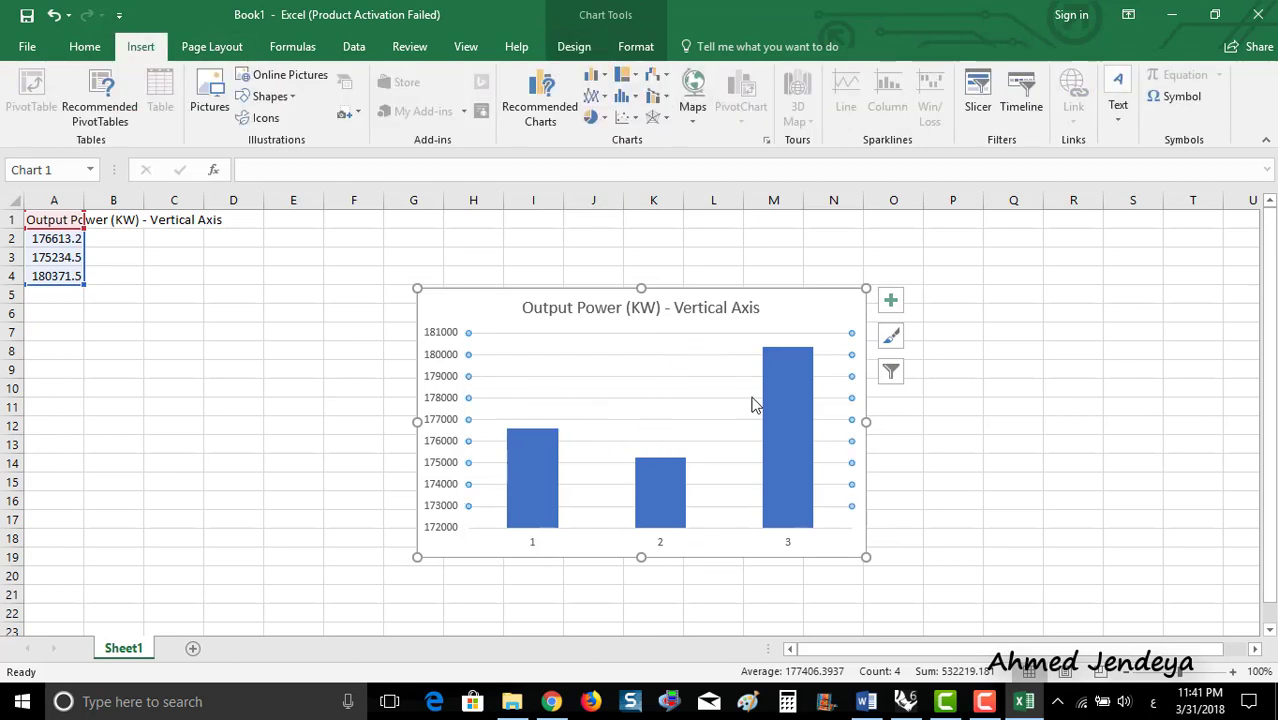
left_click(736, 330)
key("Delete")
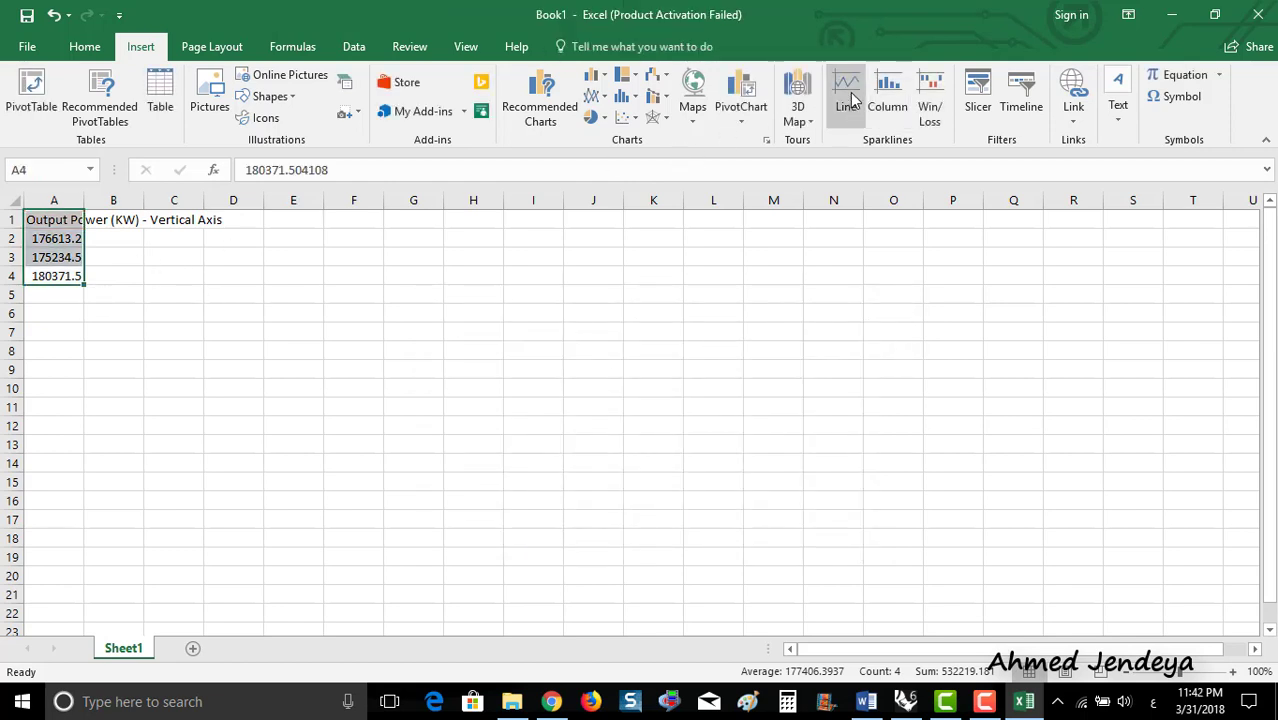
left_click(596, 96)
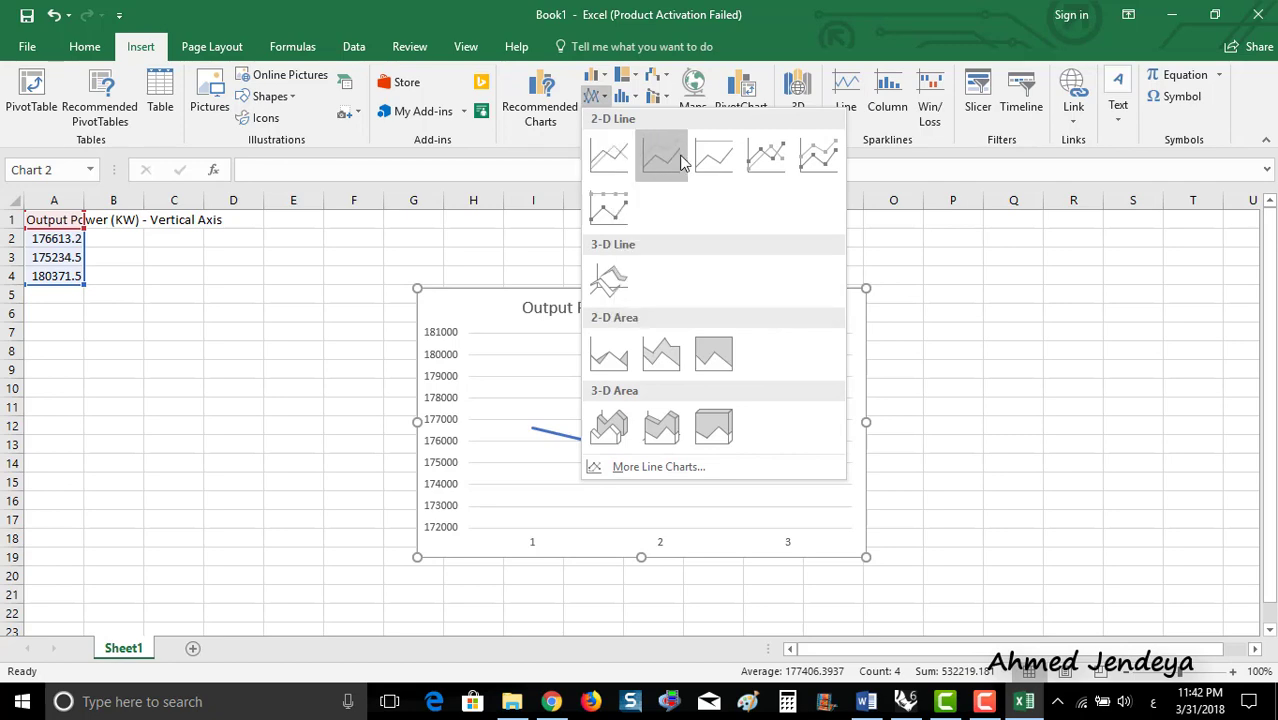
left_click(766, 156)
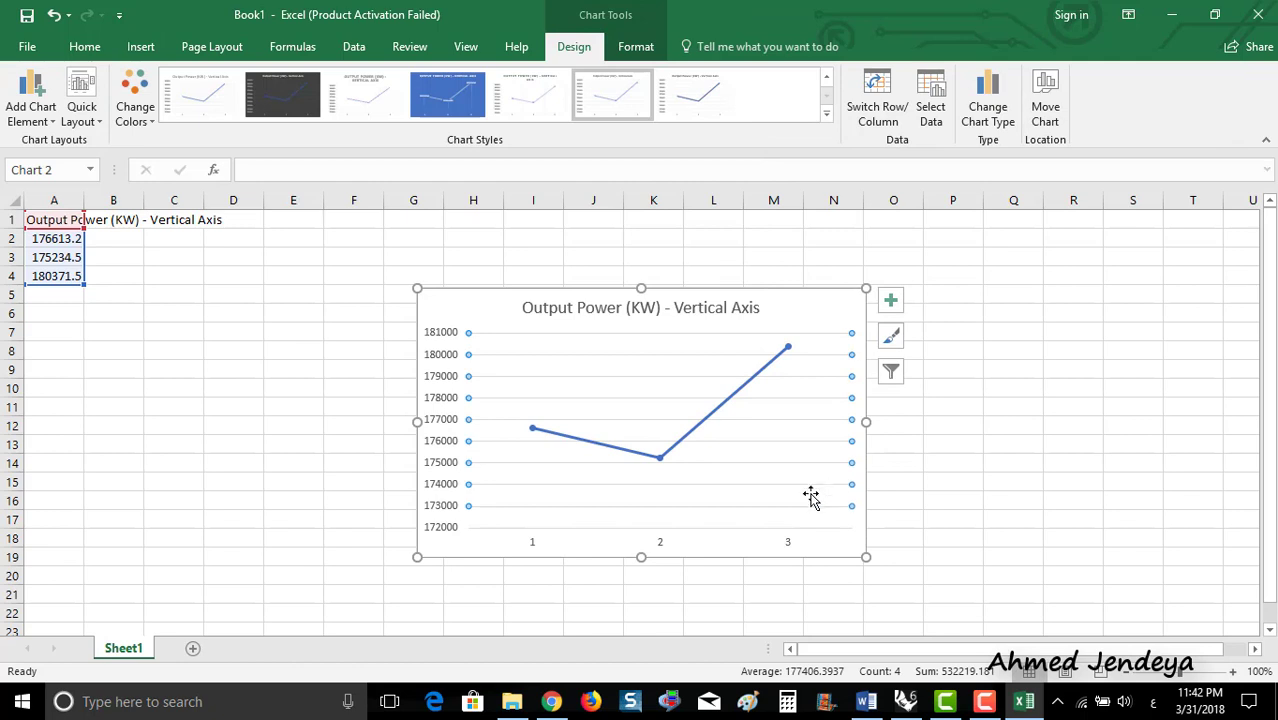
- Examine the line chart's first data point and compare the plotted line with the output power values in column A
left_click(749, 546)
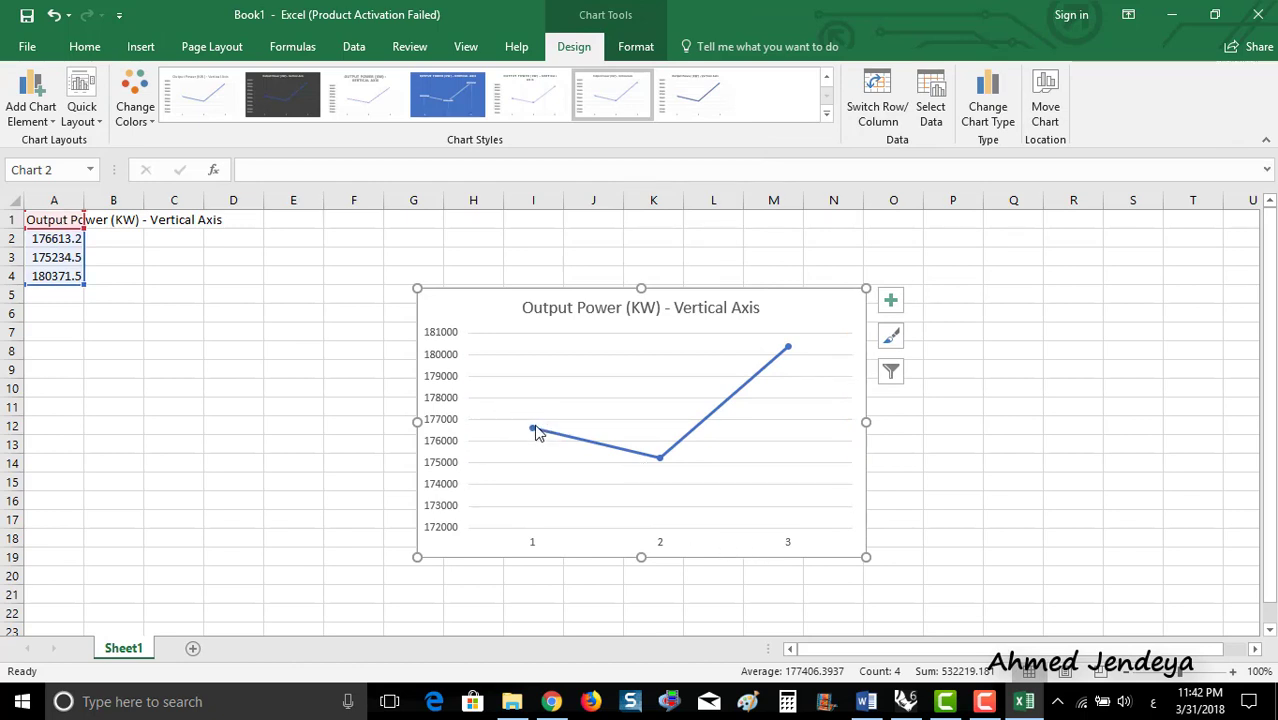
mouse_move(535, 434)
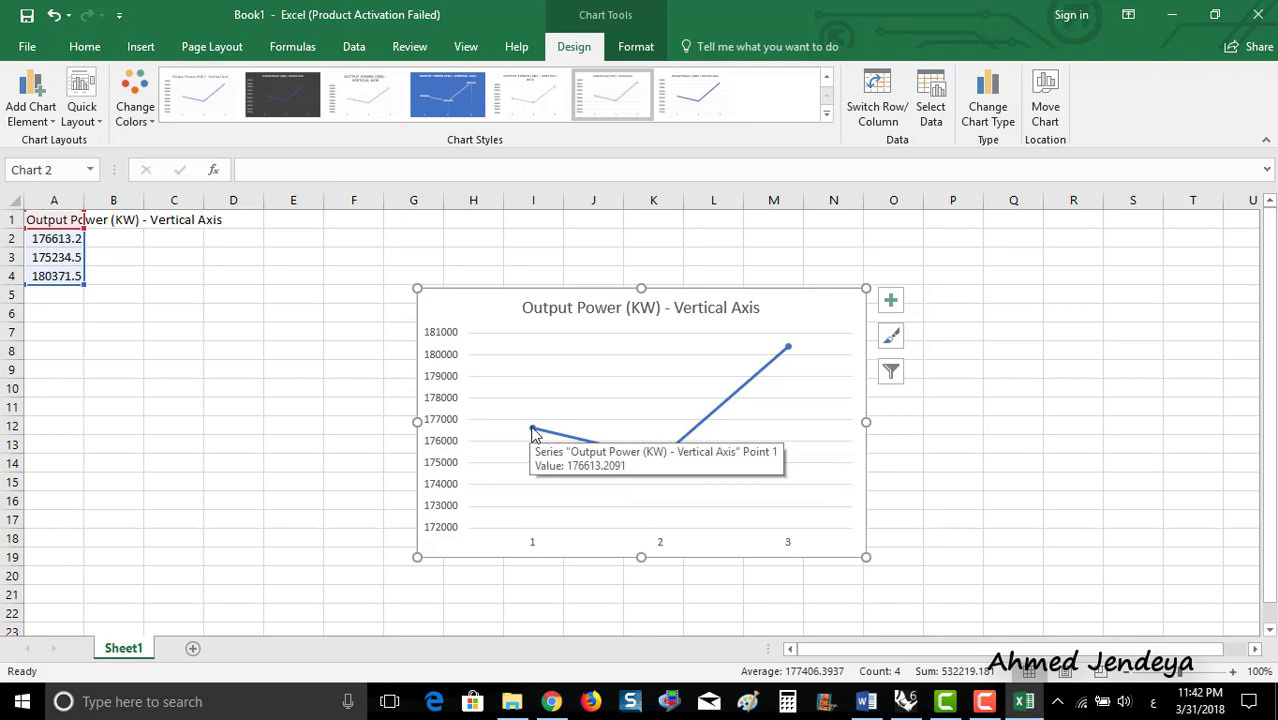
left_click(231, 336)
left_click(114, 238)
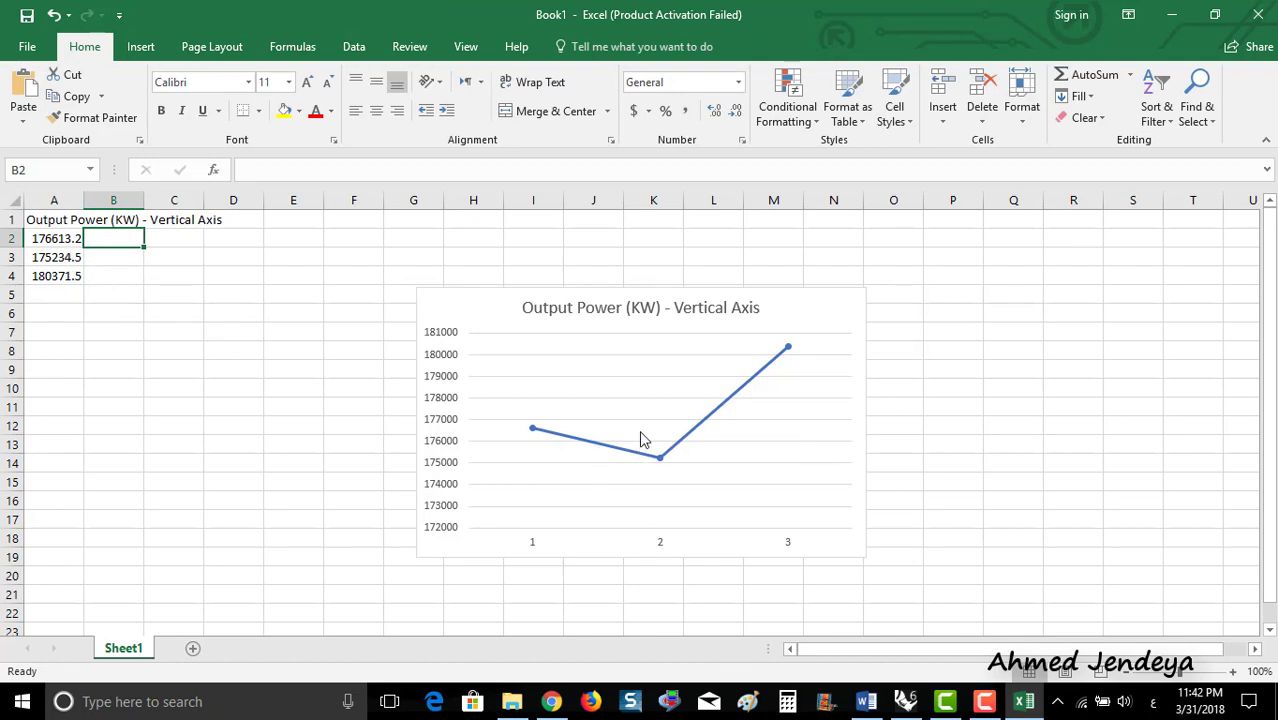
left_click(688, 470)
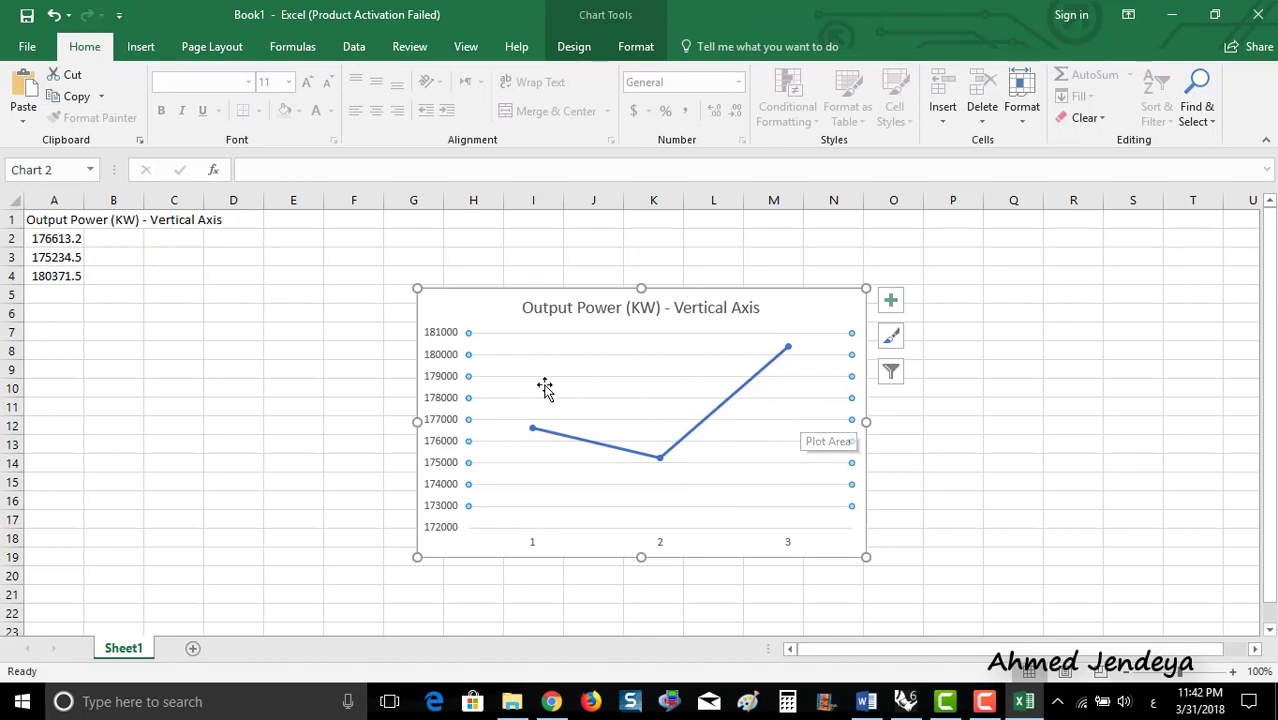
key("Escape")
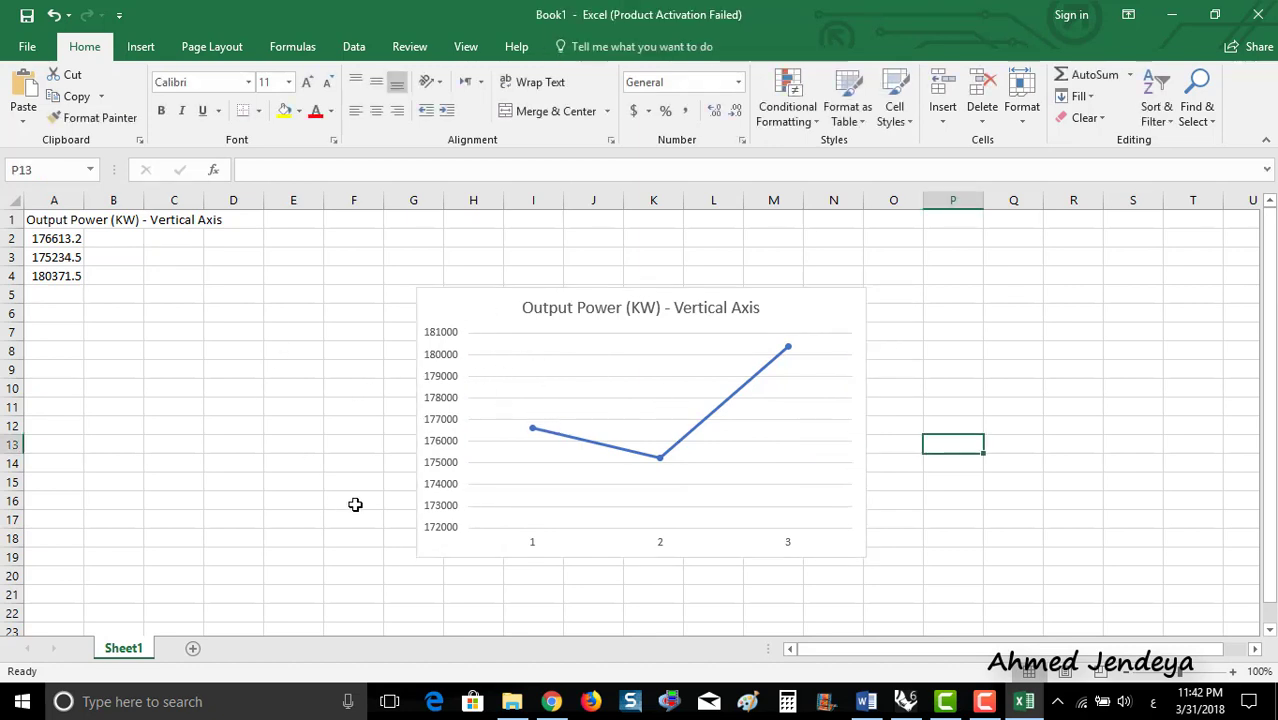